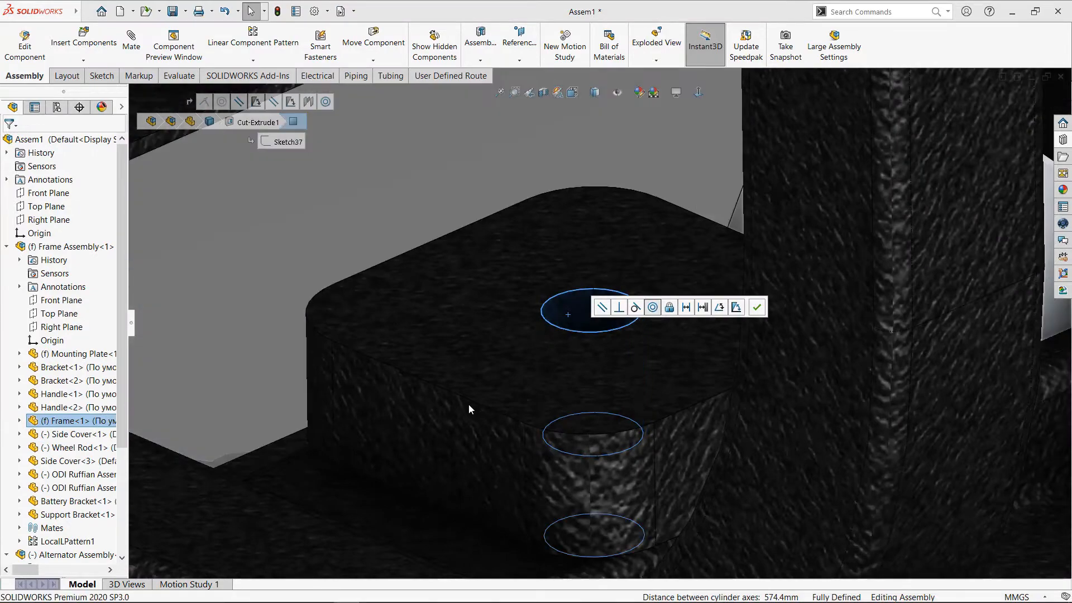
- Make the generator foot's hole concentric with the frame pad's hole, and raise the alternator assembly above the pad
left_click(385, 404)
scroll(382, 404, "up", 10)
middle_click_drag(630, 357, 624, 269)
left_click_drag(624, 268, 621, 168)
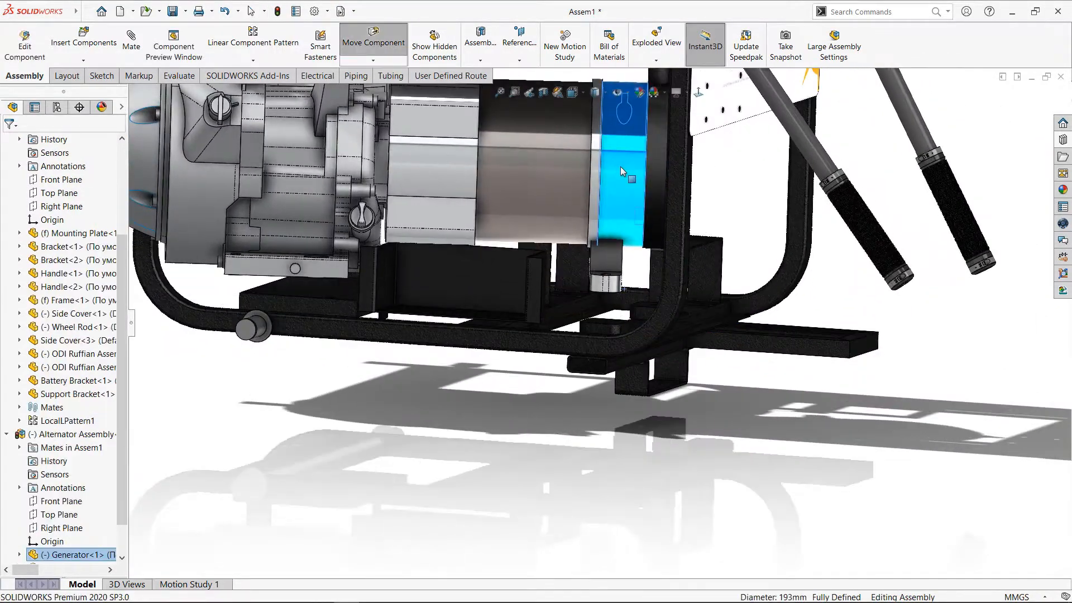
- Make the flat front face of the generator foot parallel to the front face of the frame's mounting pad
scroll(633, 273, "down", 12)
left_click(318, 463)
scroll(357, 469, "up", 9)
scroll(506, 493, "down", 4)
left_click(575, 333, "ctrl")
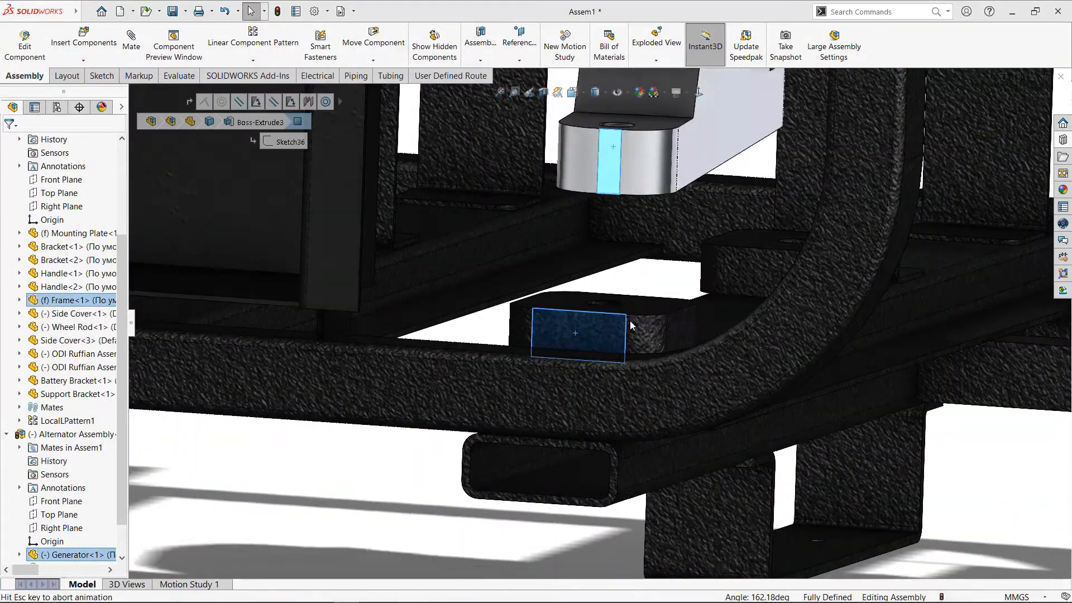
- Make the underside of the generator foot coincident with the top face of the frame's mounting pad
scroll(453, 468, "up", 5)
middle_click_drag(600, 441, 604, 491)
scroll(609, 337, "down", 1)
left_click(612, 342)
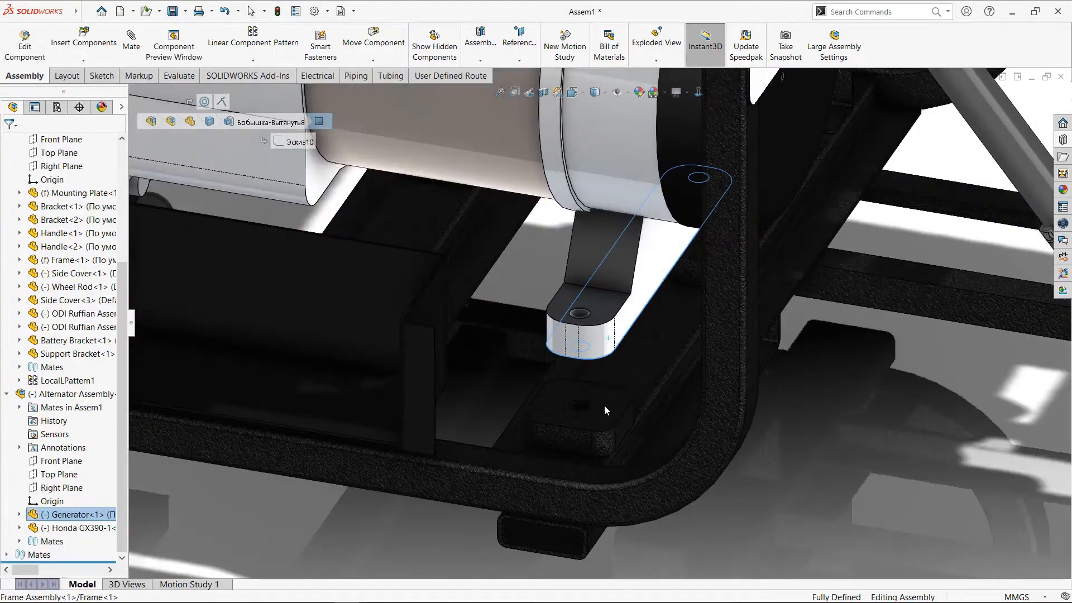
left_click(604, 404, "ctrl")
left_click(638, 397)
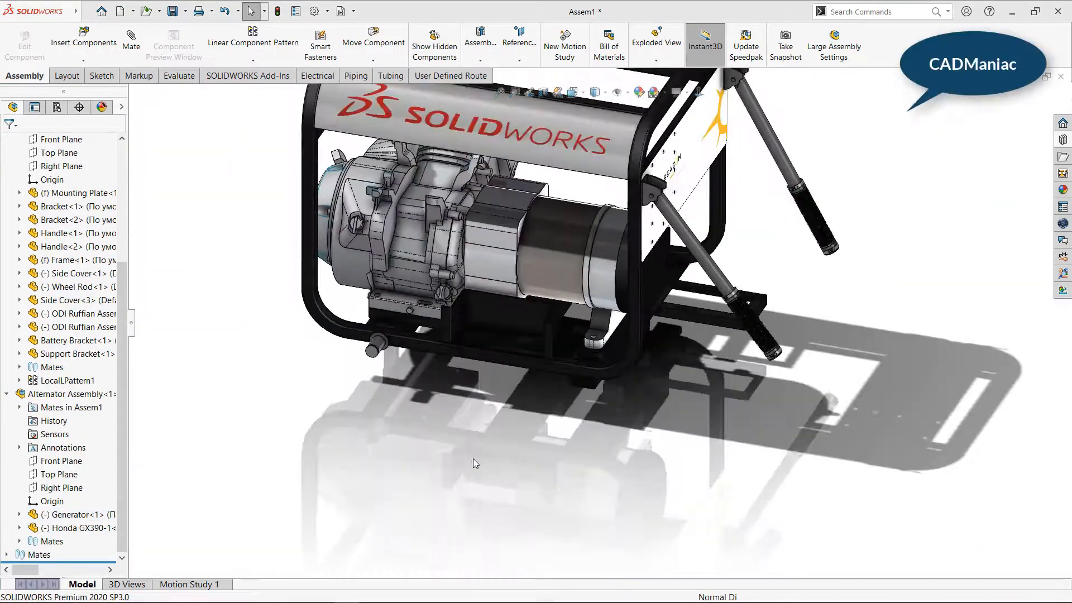
- Insert the Wheel Assembly and place it beside the end of the wheel rod near the engine
left_click(83, 42)
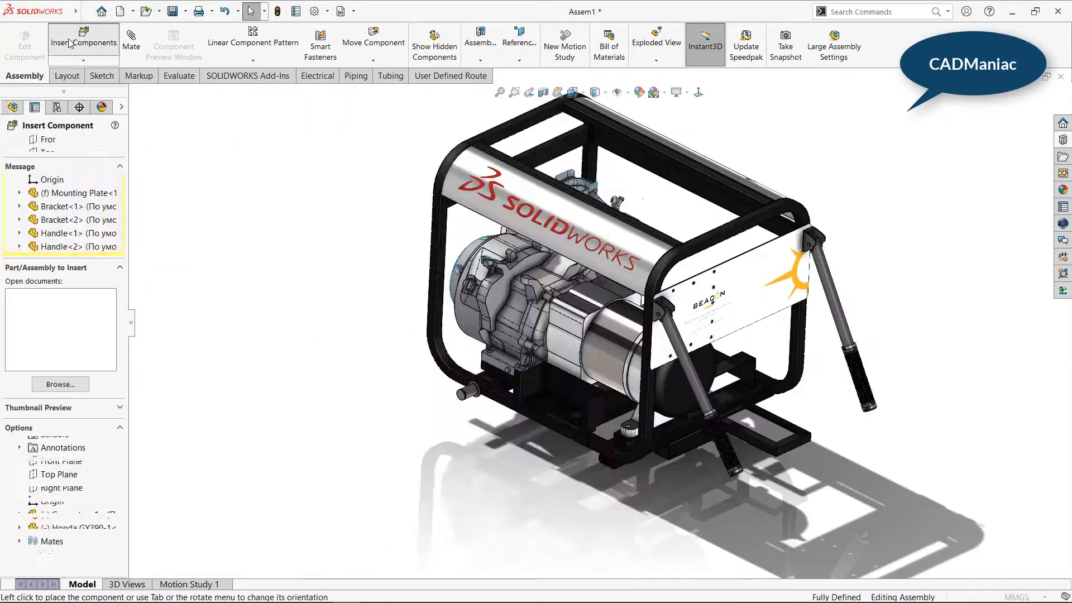
left_click(455, 280)
key("w")
left_click(491, 550)
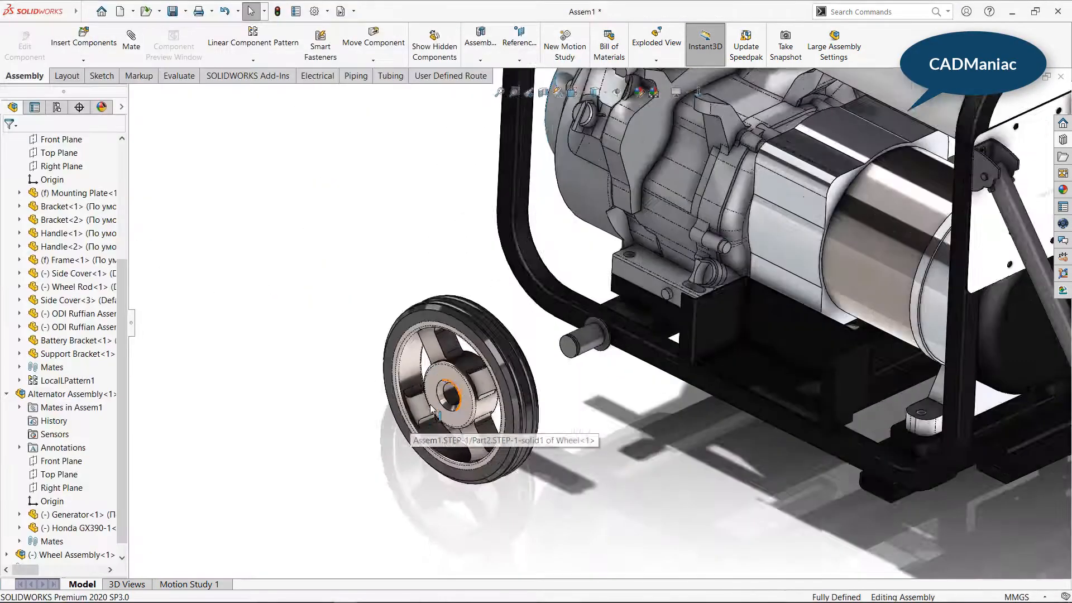
- Make the wheel's bearing bore concentric with the cylindrical face of the wheel rod
scroll(742, 263, "down", 3)
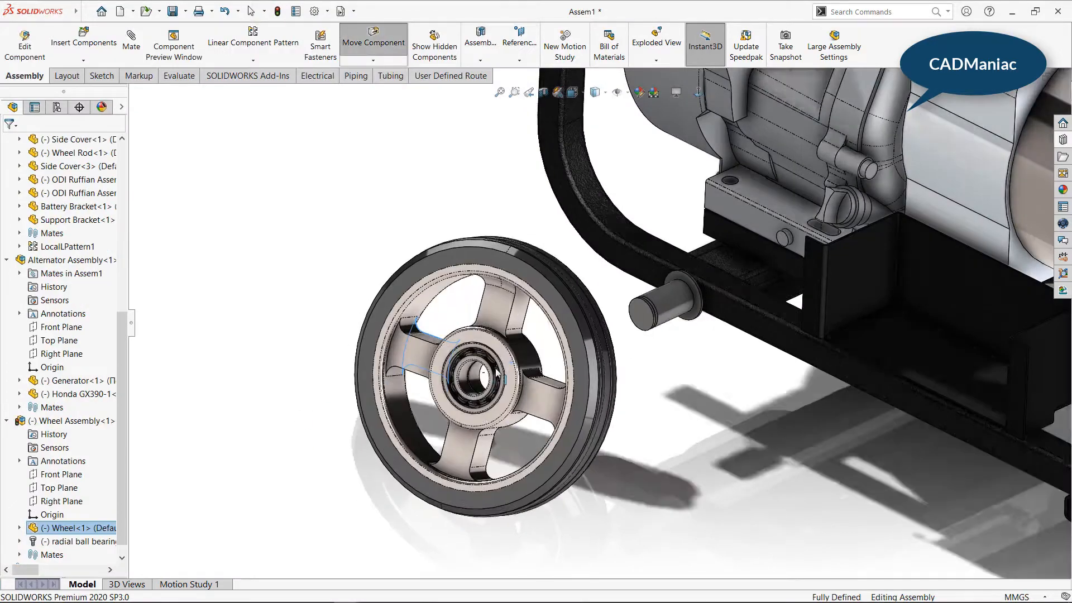
scroll(742, 263, "down", 2)
left_click(743, 264, "ctrl")
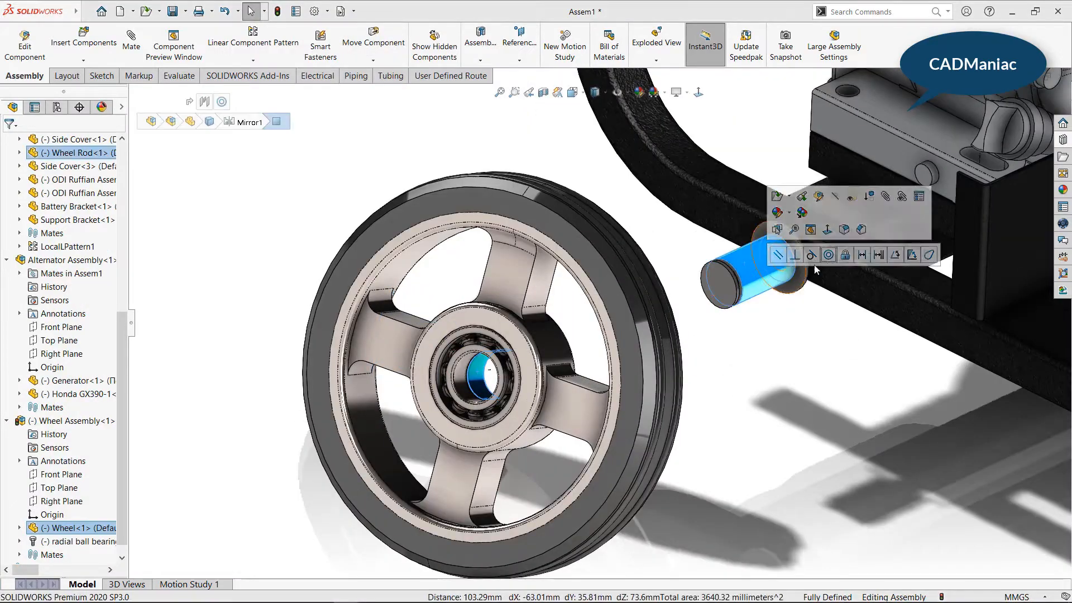
left_click(828, 254)
left_click(950, 254)
scroll(674, 366, "up", 4)
- Make the inner hub face of the wheel coincident with the collar face on the wheel rod
middle_click_drag(675, 366, 669, 297)
scroll(681, 336, "down", 3)
left_click(627, 328)
scroll(664, 299, "down", 4)
left_click(630, 302, "ctrl")
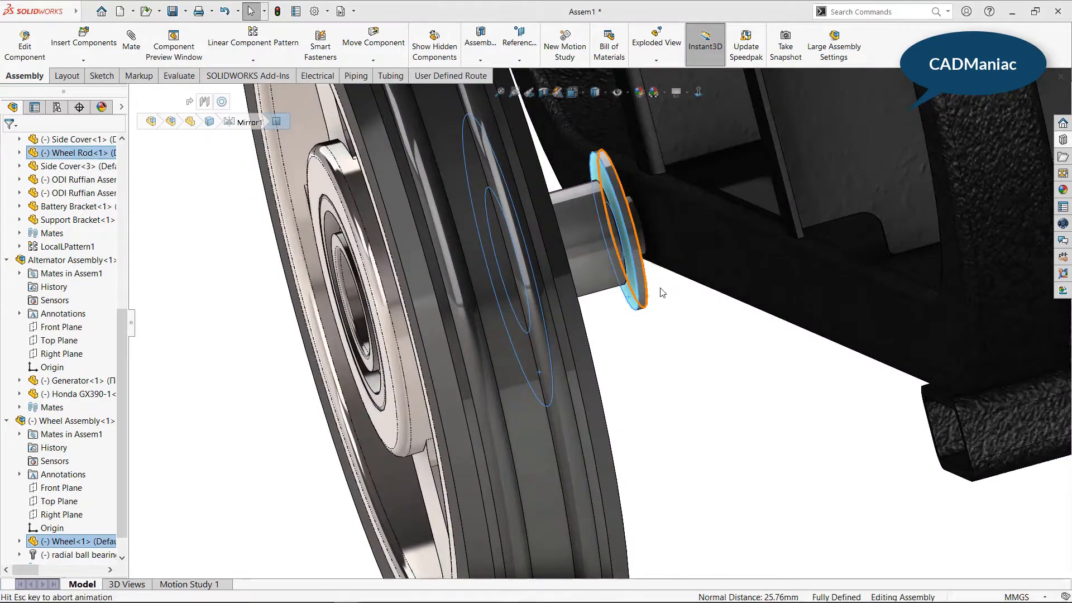
left_click(716, 289)
left_click(838, 287)
scroll(603, 319, "up", 5)
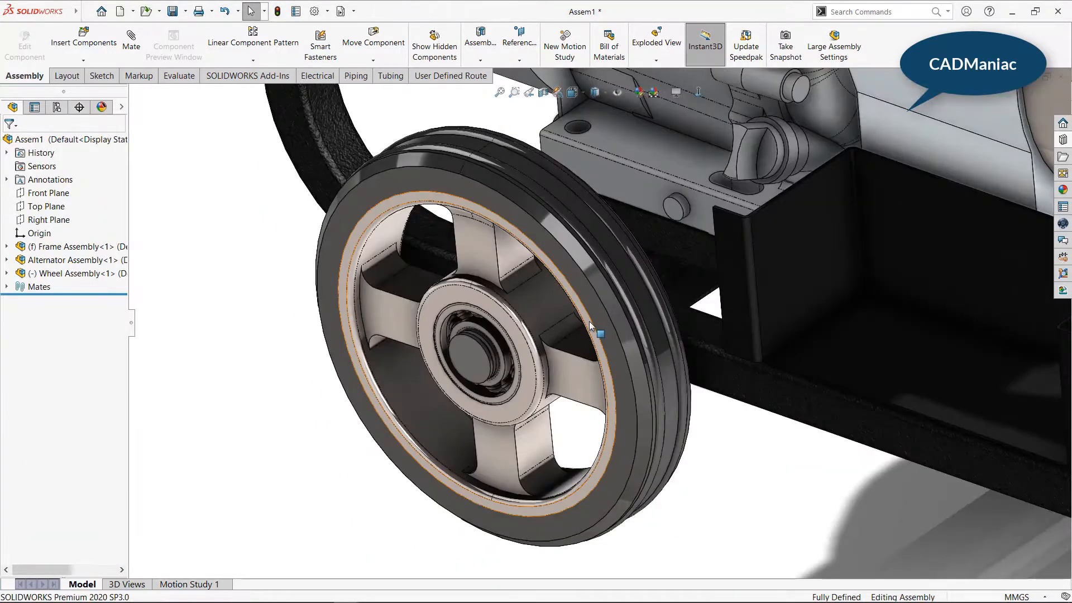
scroll(590, 324, "up", 3)
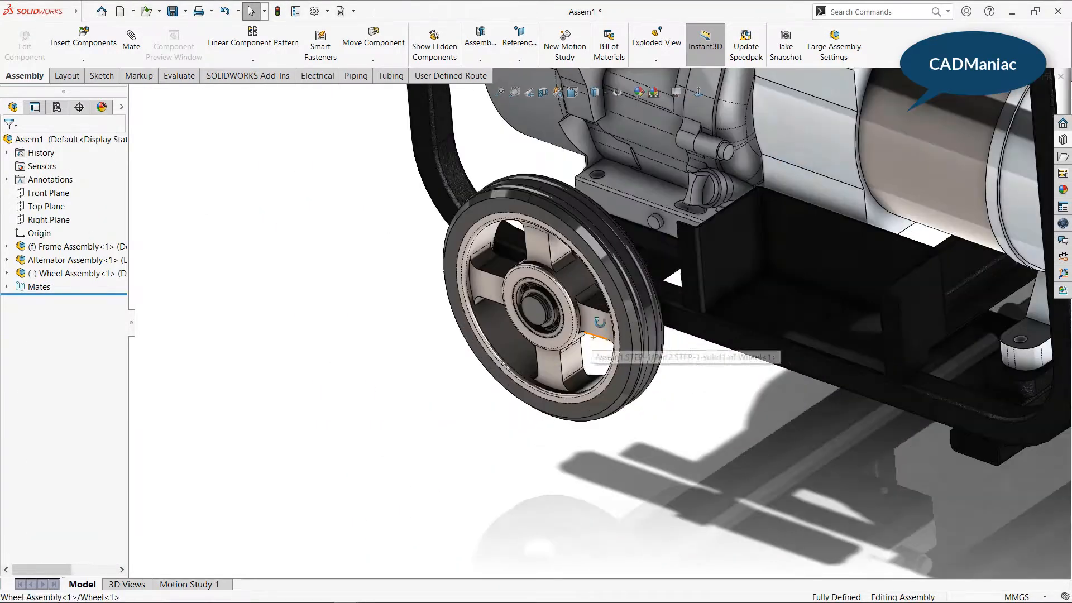
- Add in Toolbox from the design library with the wheel's outer rod end in view
middle_click_drag(595, 332, 709, 372)
left_click(1059, 143)
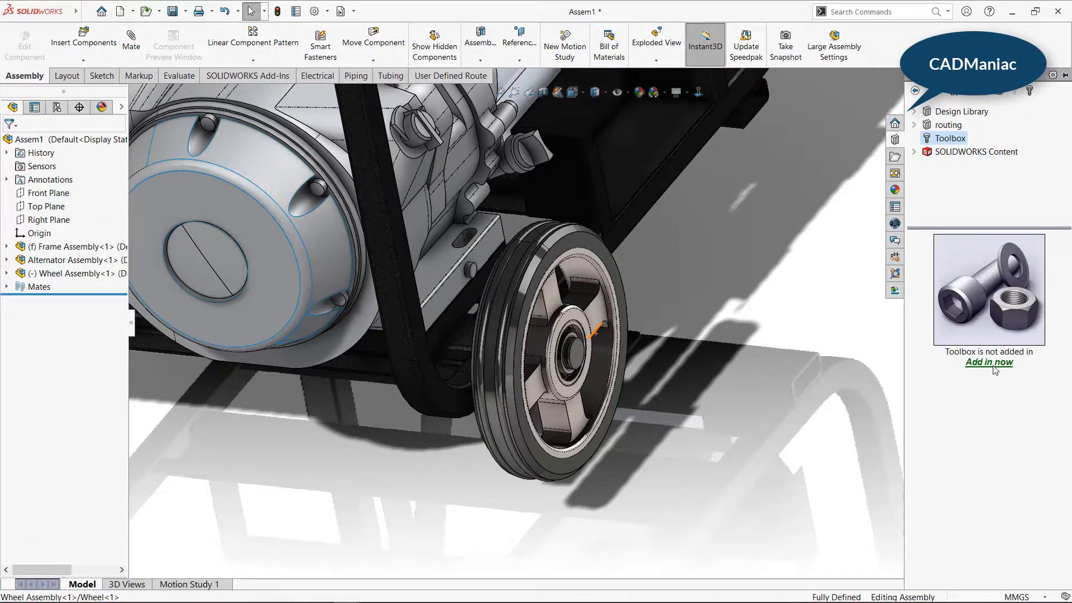
left_click(992, 363)
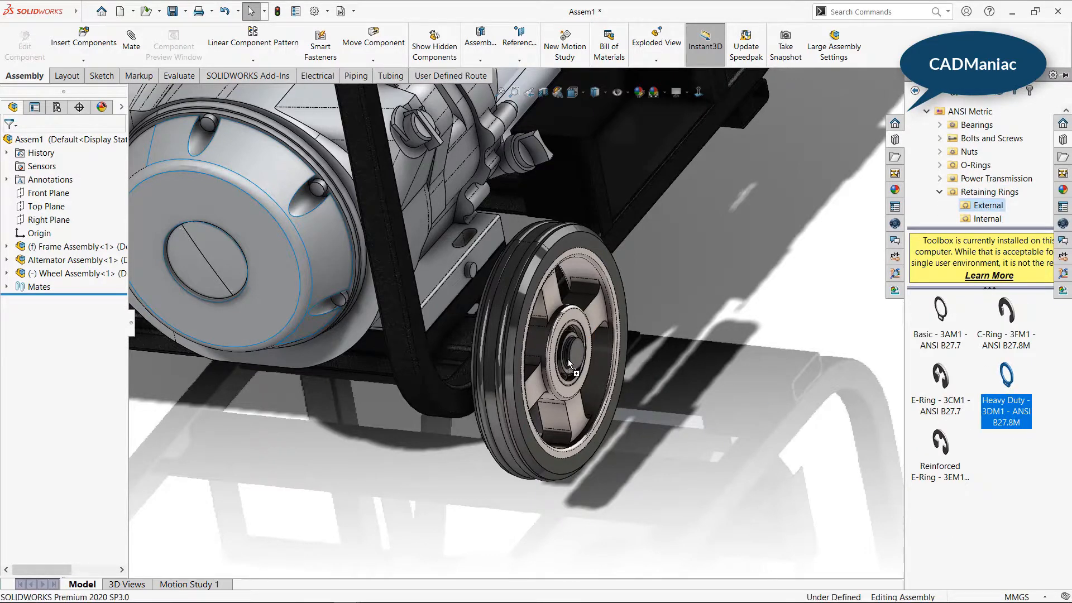
- Place the ANSI Metric Heavy Duty - 3DM1 external retaining ring on the wheel rod end with shaft diameter 22
left_click_drag(570, 363, 575, 357)
scroll(578, 351, "down", 6)
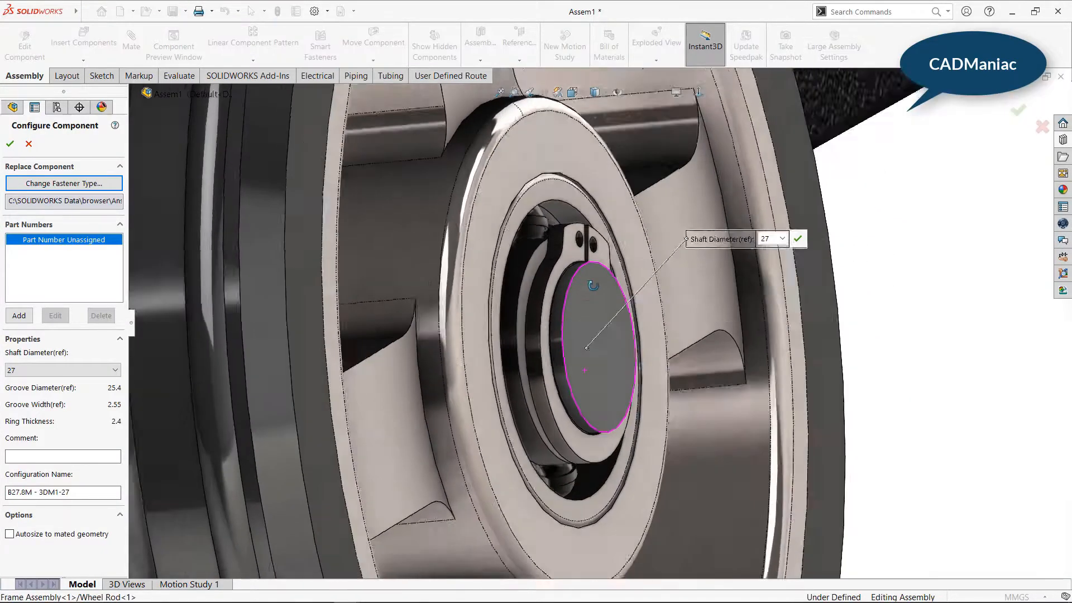
left_click(58, 370)
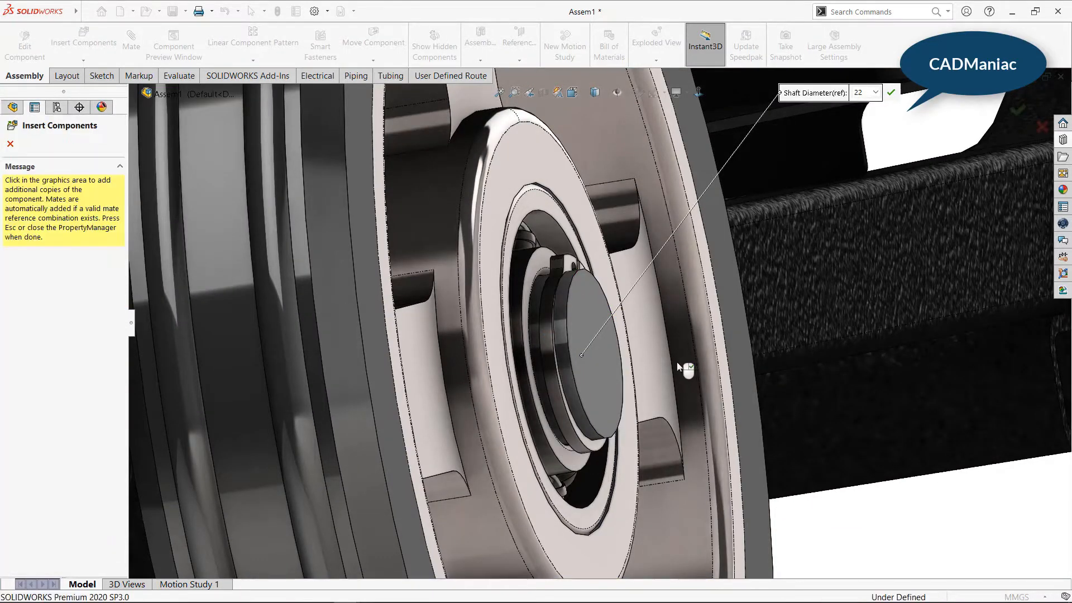
- Insert a second Wheel Assembly and place it beside the opposite end of the wheel rod
scroll(676, 362, "up", 10)
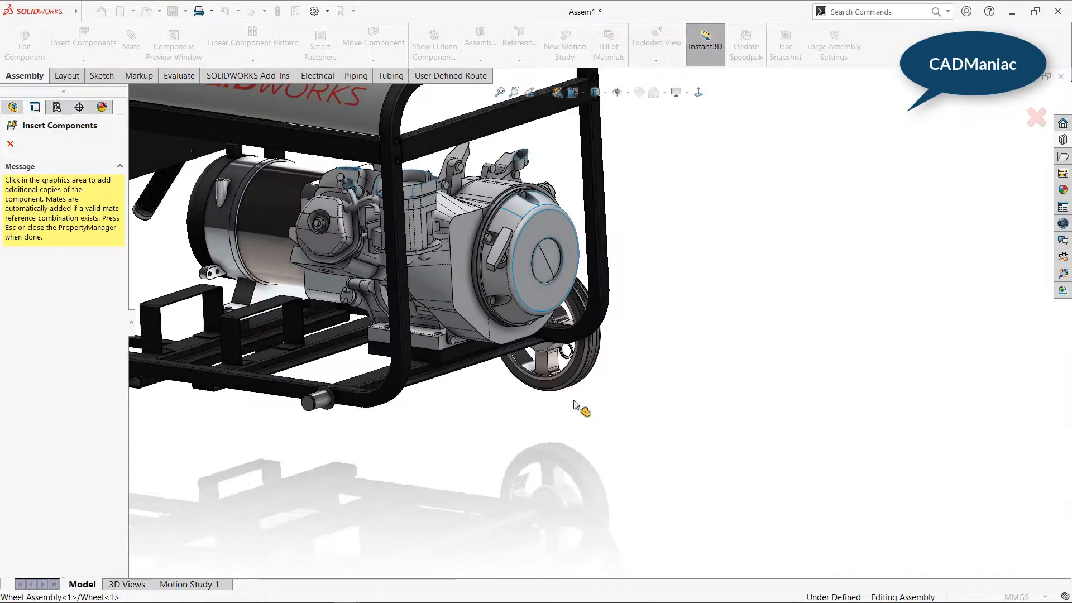
left_click(84, 53)
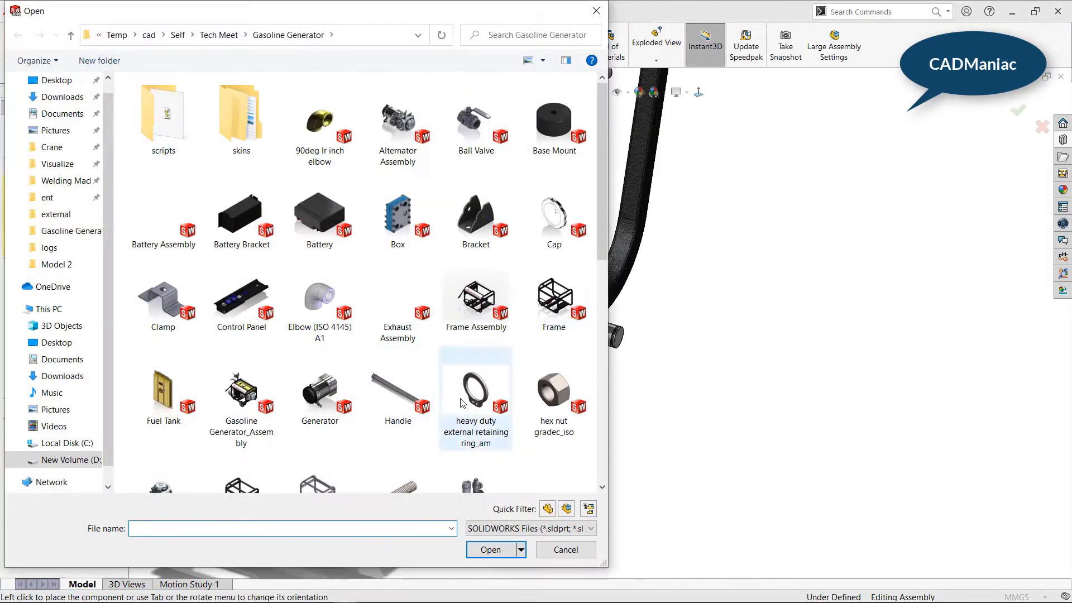
scroll(461, 402, "down", 10)
double_click(318, 342)
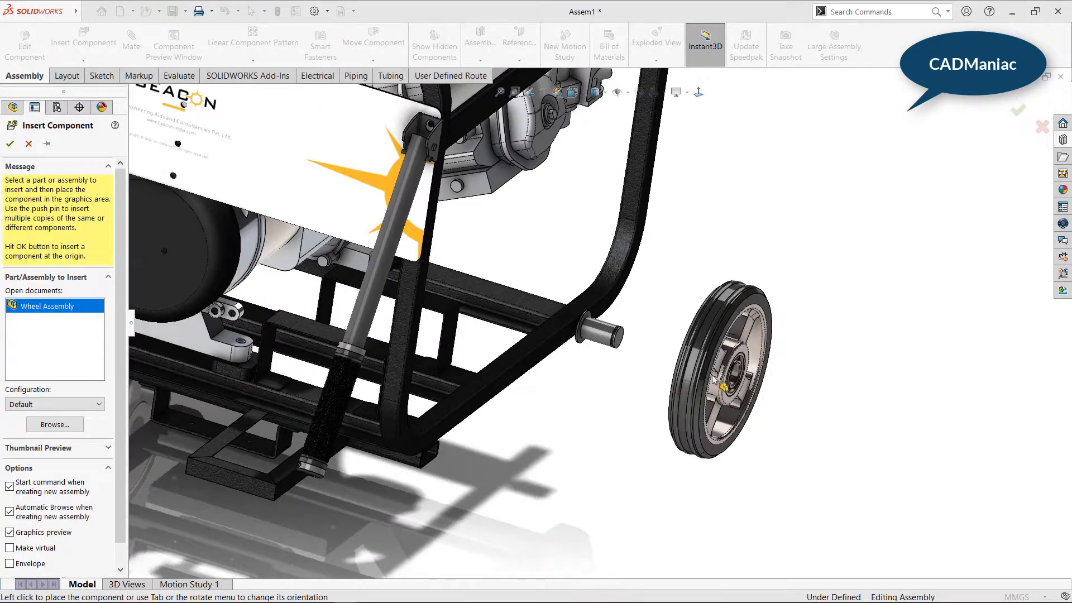
left_click(713, 378)
- Make the second wheel's bearing bore concentric with the free end of the wheel rod
scroll(754, 381, "down", 6)
left_click(636, 364)
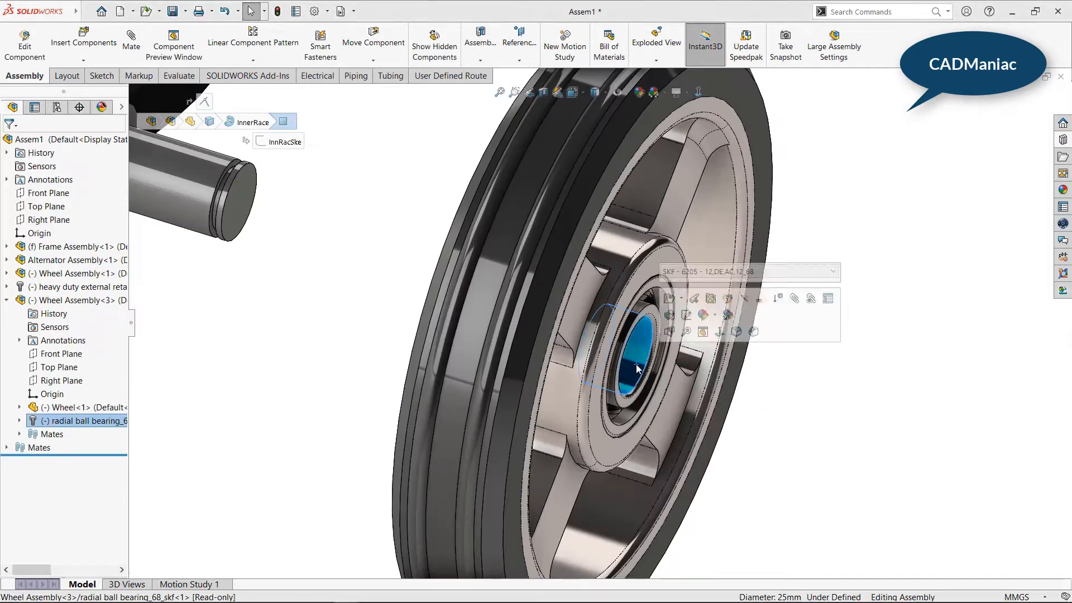
left_click(189, 217, "ctrl")
left_click(274, 211)
scroll(323, 426, "up", 5)
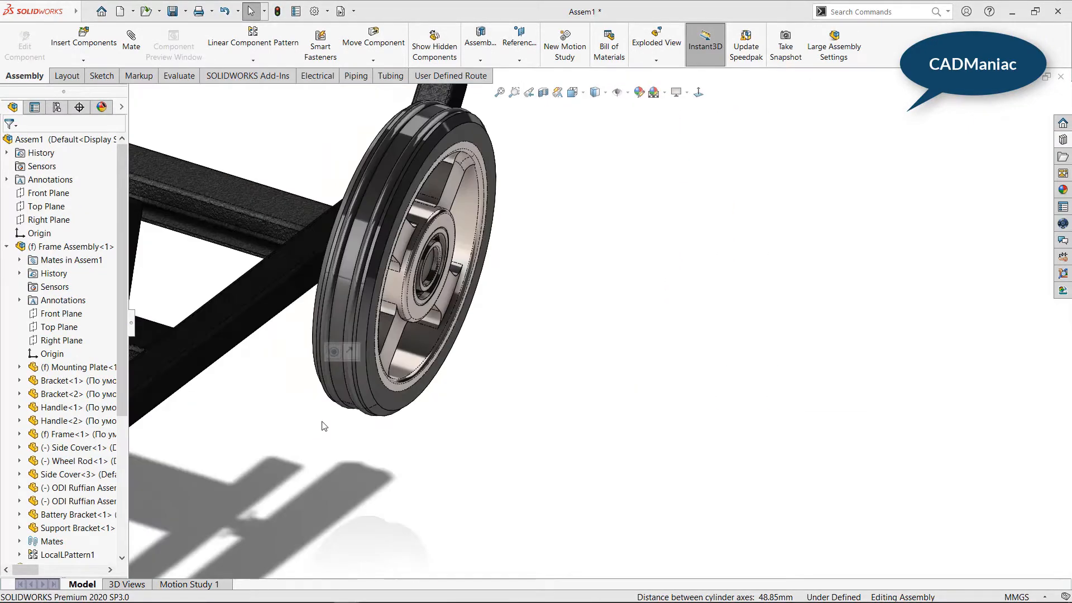
- Make the second wheel's inner hub face coincident with the adjacent collar face on the wheel rod
middle_click_drag(315, 449, 402, 430)
scroll(184, 368, "down", 5)
left_click(273, 366)
scroll(273, 366, "up", 5)
middle_click_drag(279, 369, 193, 516)
scroll(489, 339, "down", 6)
left_click(547, 293, "ctrl")
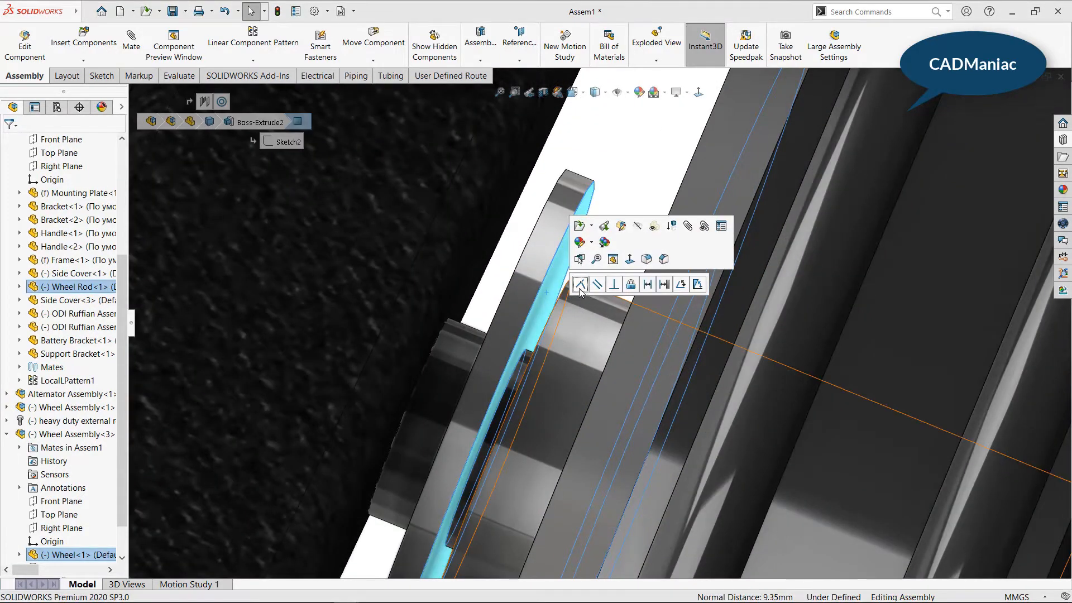
left_click(579, 285)
scroll(527, 467, "up", 6)
- Place a heavy duty external retaining ring with shaft diameter 22 on the second wheel's rod end
middle_click_drag(536, 469, 730, 376)
scroll(729, 377, "down", 5)
left_click(848, 325)
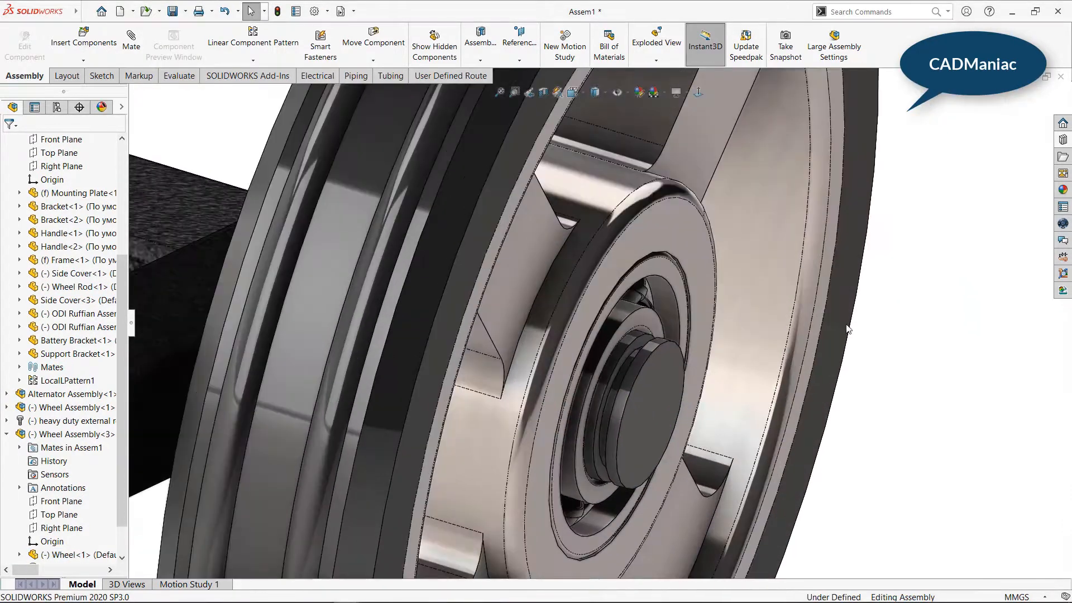
left_click(1064, 140)
left_click_drag(612, 401, 611, 401)
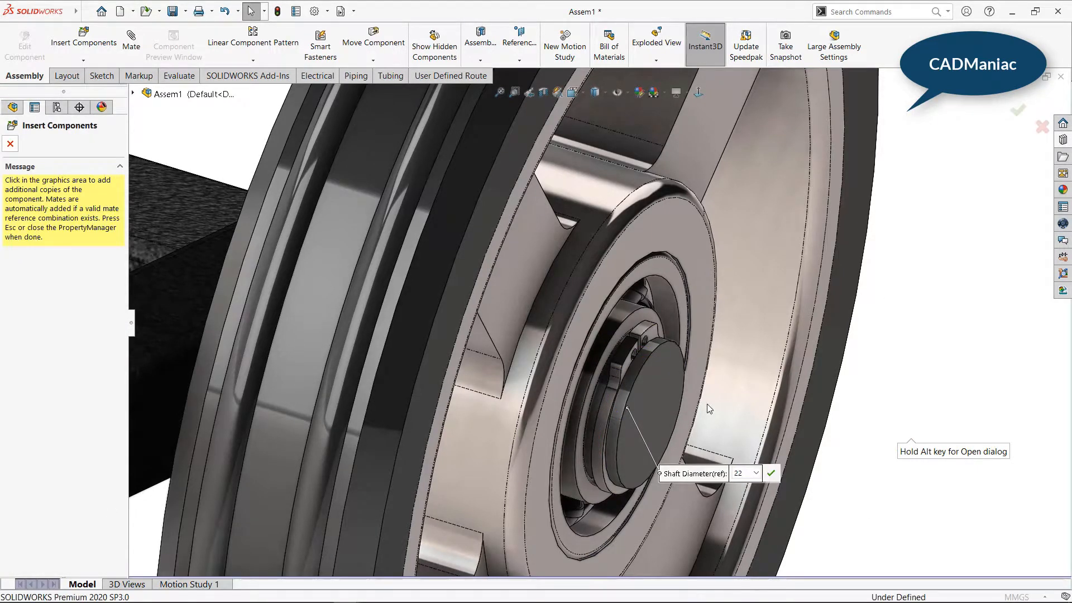
scroll(707, 409, "up", 8)
key("Escape")
- Insert the Battery part and place it beside the frame
key("ctrl+7")
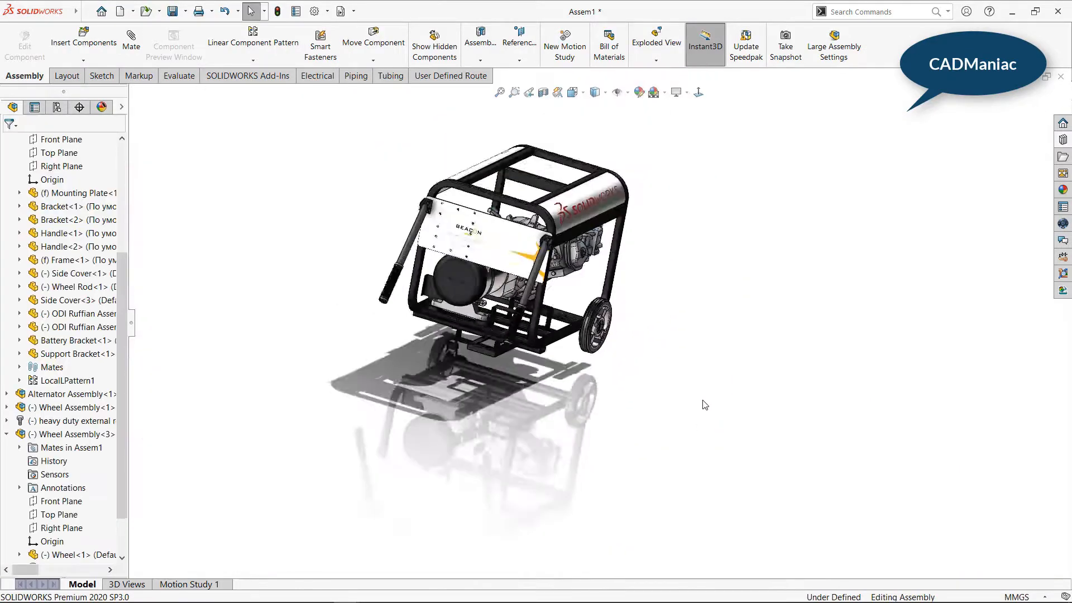
left_click(68, 52)
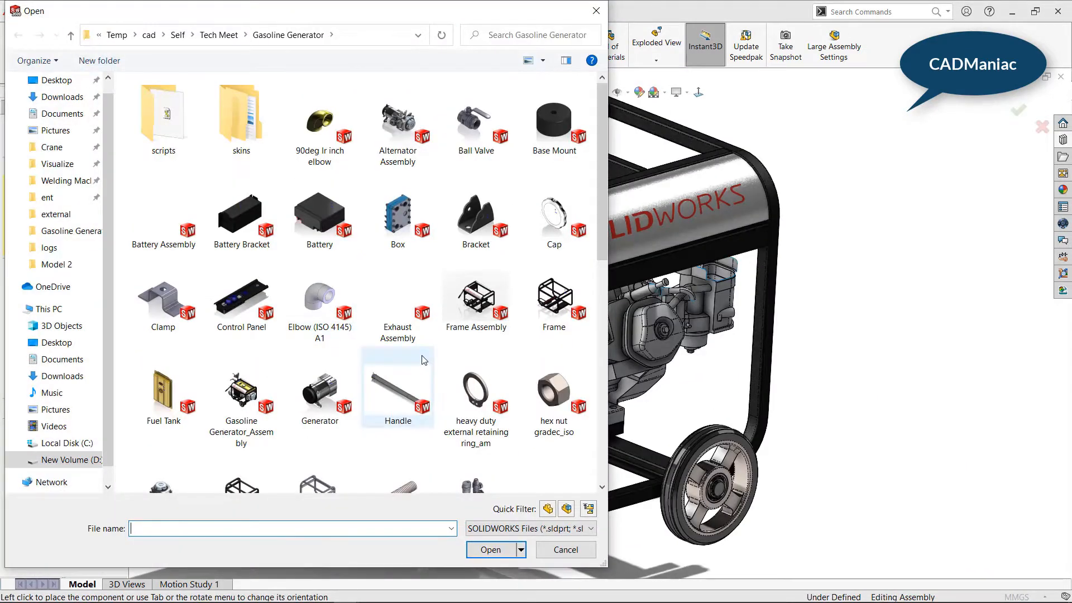
double_click(319, 215)
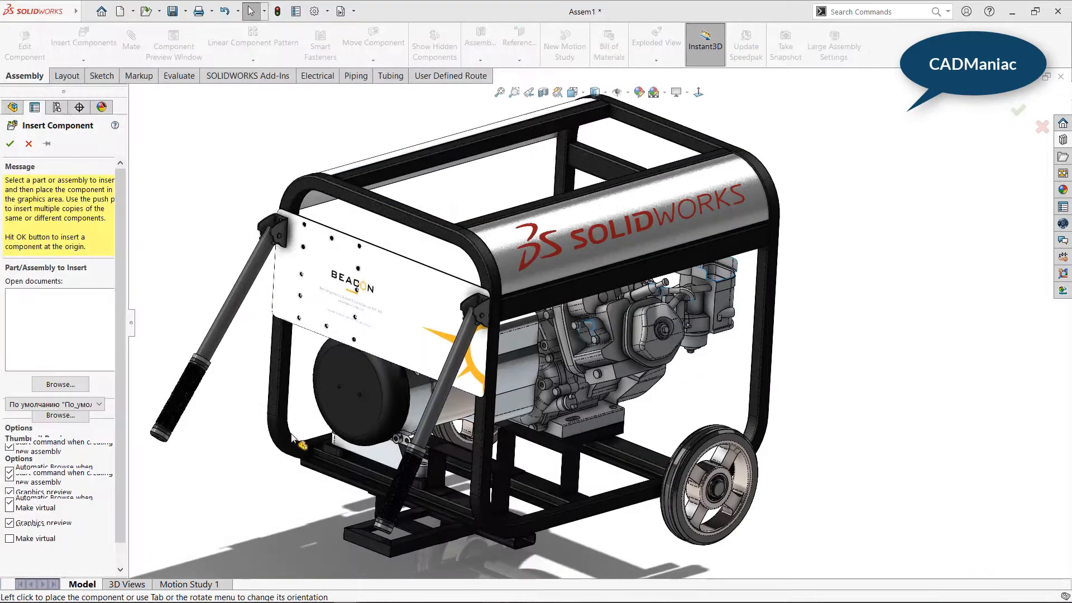
left_click(472, 412)
- Make the battery's base face coincident with the floor of the battery bracket
middle_click_drag(322, 431, 441, 346)
left_click(474, 414)
scroll(441, 346, "down", 1)
left_click(431, 333, "ctrl")
left_click(471, 326)
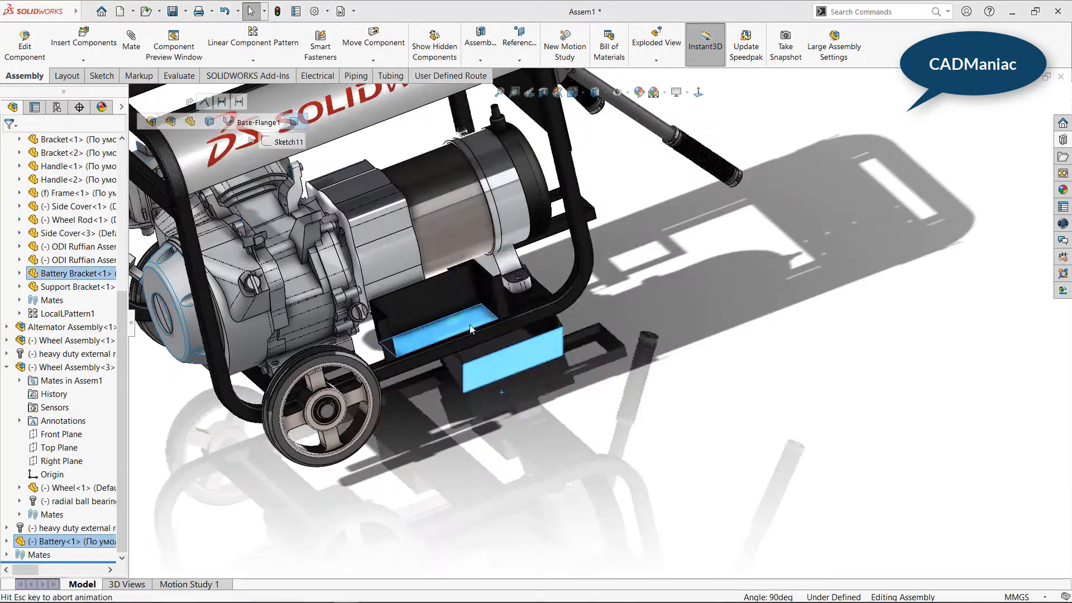
right_click(472, 287)
left_click(651, 233)
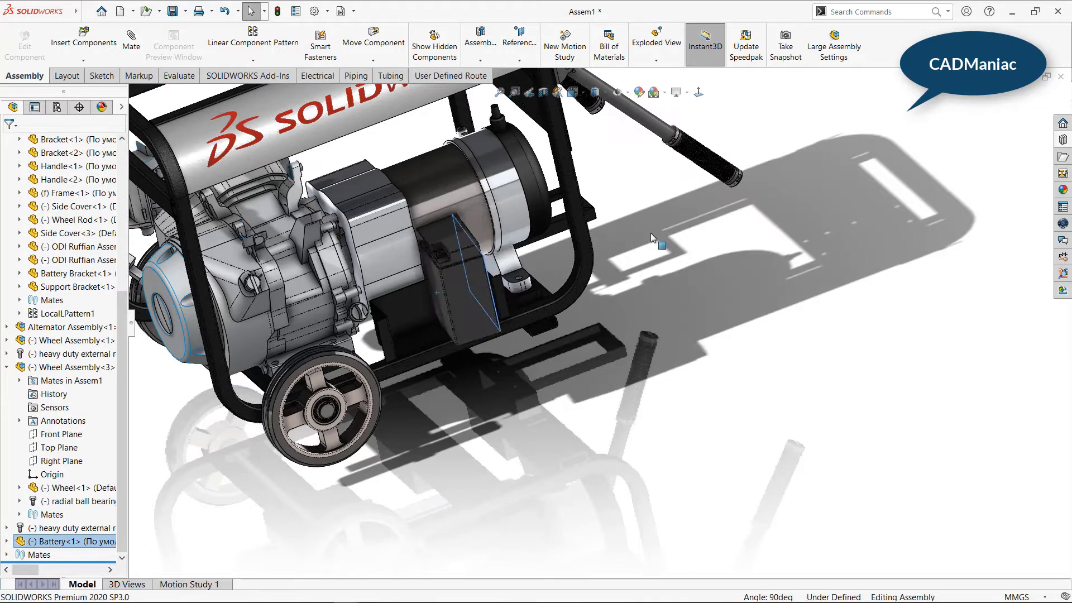
- Make the battery's end face coincident with the inner face of the bracket's side flange near the wheel
scroll(429, 323, "down", 5)
left_click(467, 370)
middle_click_drag(466, 371, 420, 343)
scroll(420, 343, "down", 1)
left_click(421, 342, "ctrl")
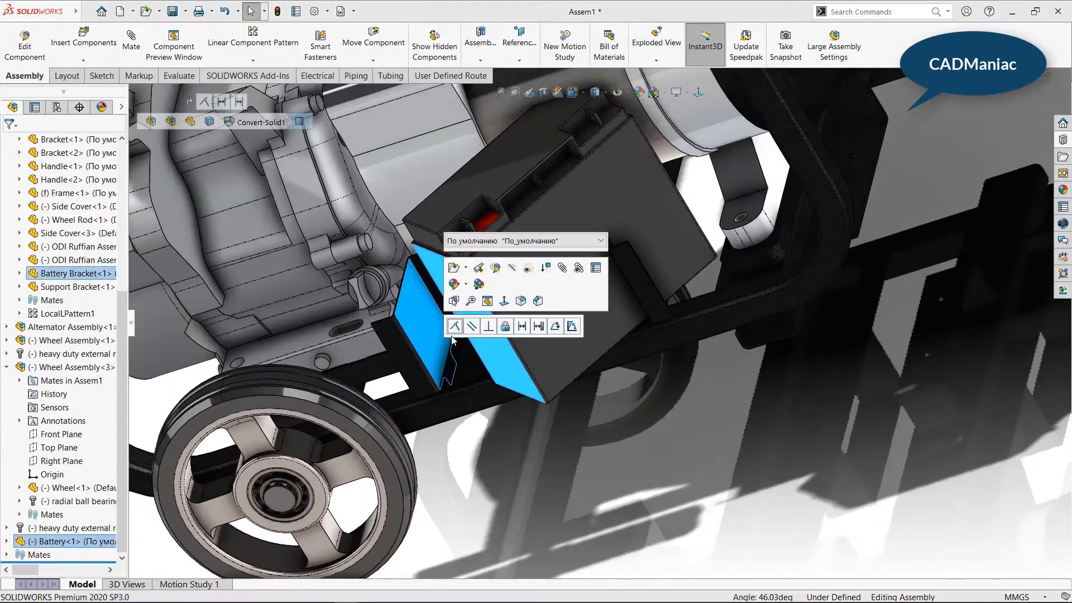
left_click(458, 327)
left_click(552, 458)
- Make the battery's back face coincident with the rear wall of the battery bracket
scroll(562, 442, "up", 3)
middle_click_drag(564, 352, 595, 421)
scroll(659, 229, "down", 5)
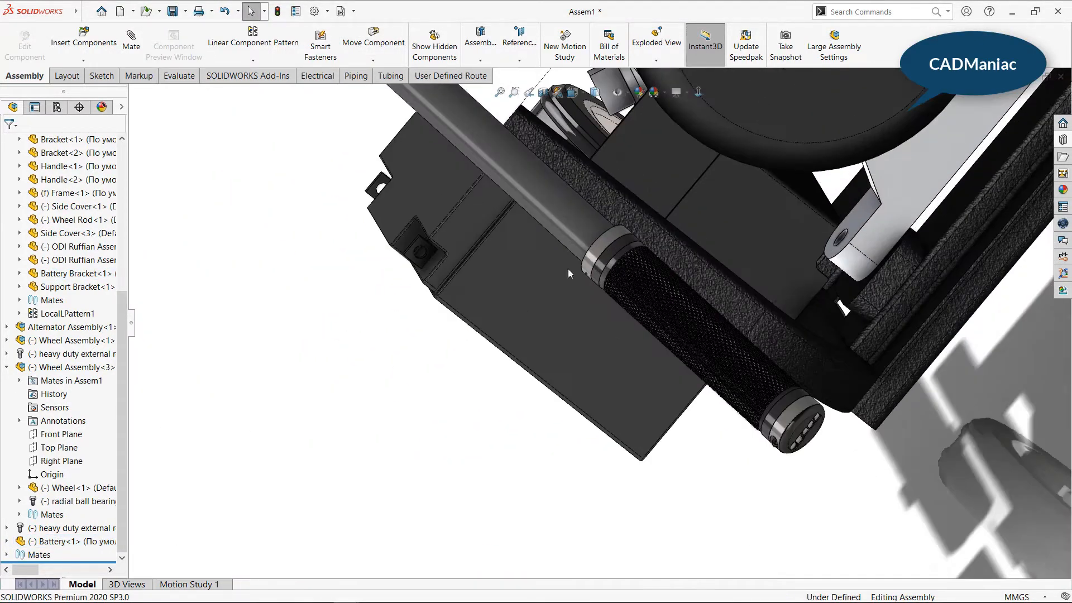
middle_click_drag(567, 271, 499, 391)
left_click(587, 229)
middle_click_drag(591, 319, 625, 269)
scroll(624, 270, "down", 1)
left_click(624, 274, "ctrl")
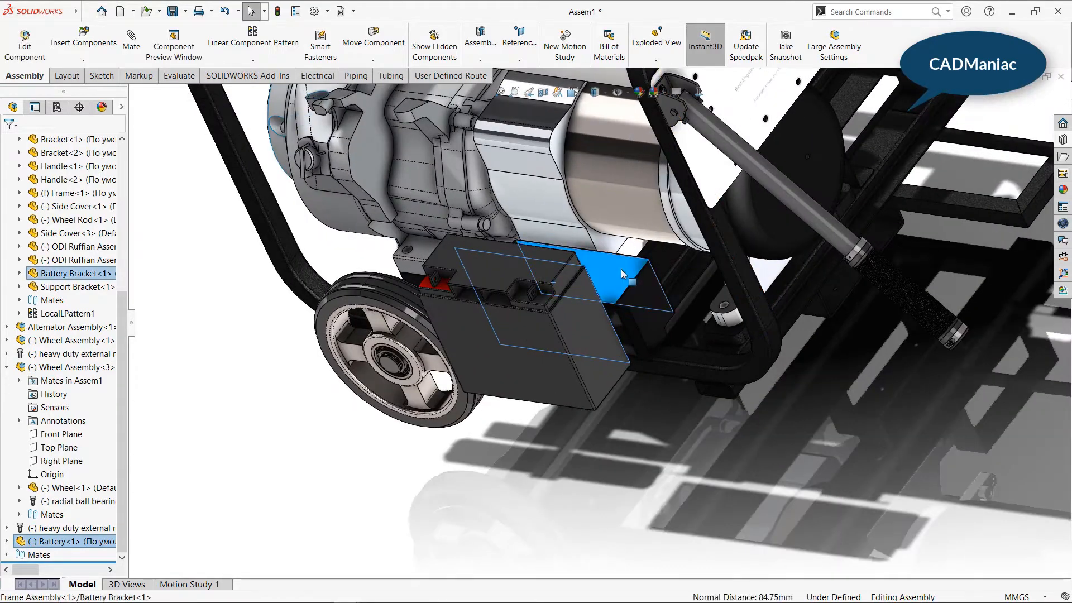
left_click(653, 270)
left_click(542, 449)
- Insert the Plate part and place it below the frame in front of the battery
scroll(542, 449, "up", 3)
middle_click_drag(543, 449, 597, 379)
scroll(603, 316, "down", 7)
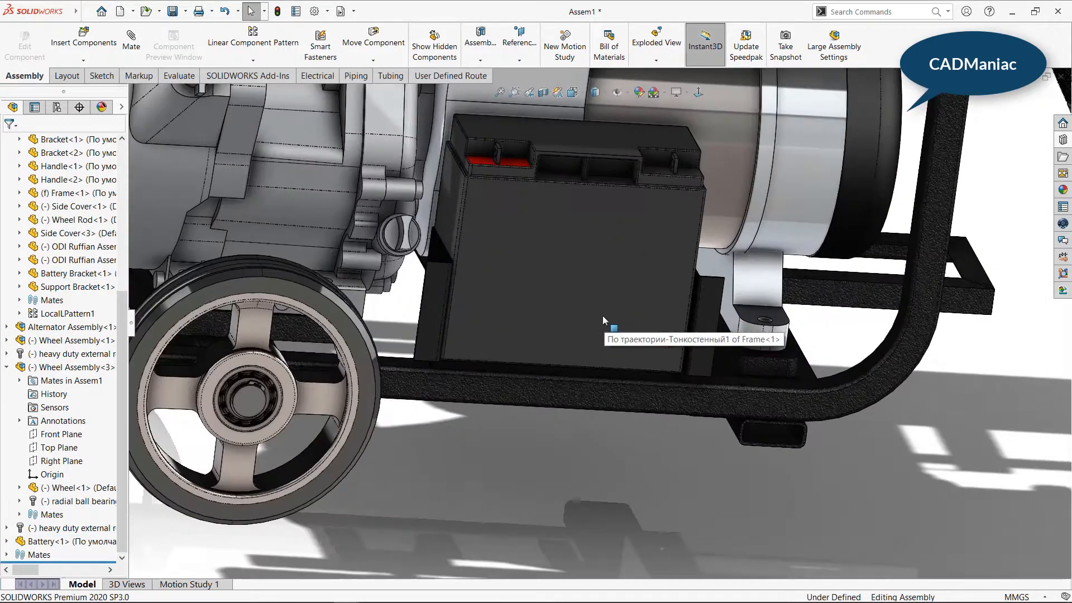
middle_click_drag(602, 316, 618, 349)
scroll(618, 350, "up", 5)
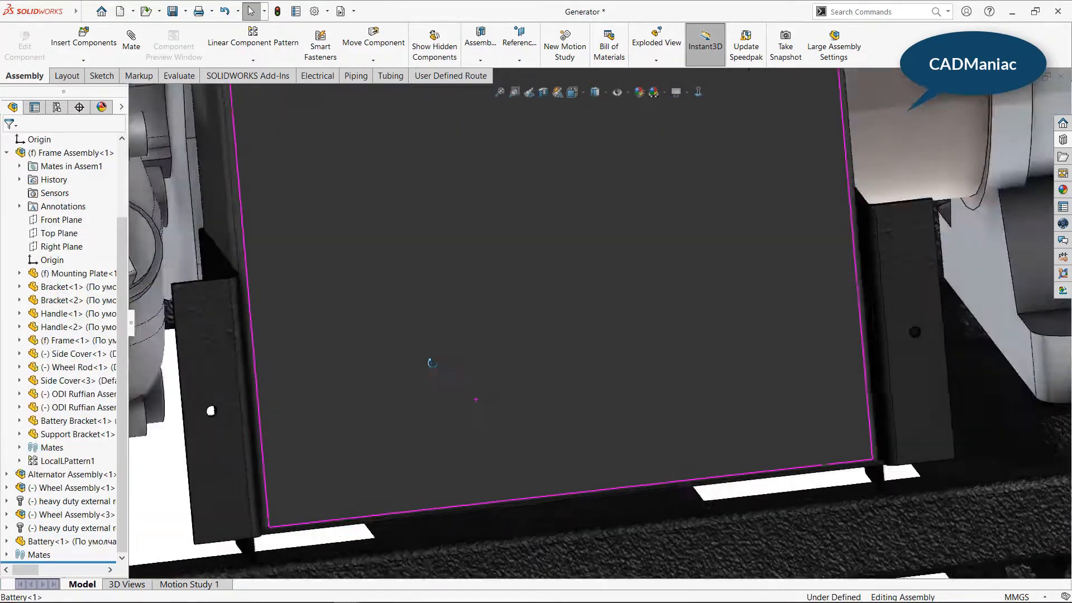
scroll(426, 364, "down", 2)
left_click(86, 38)
scroll(493, 349, "down", 8)
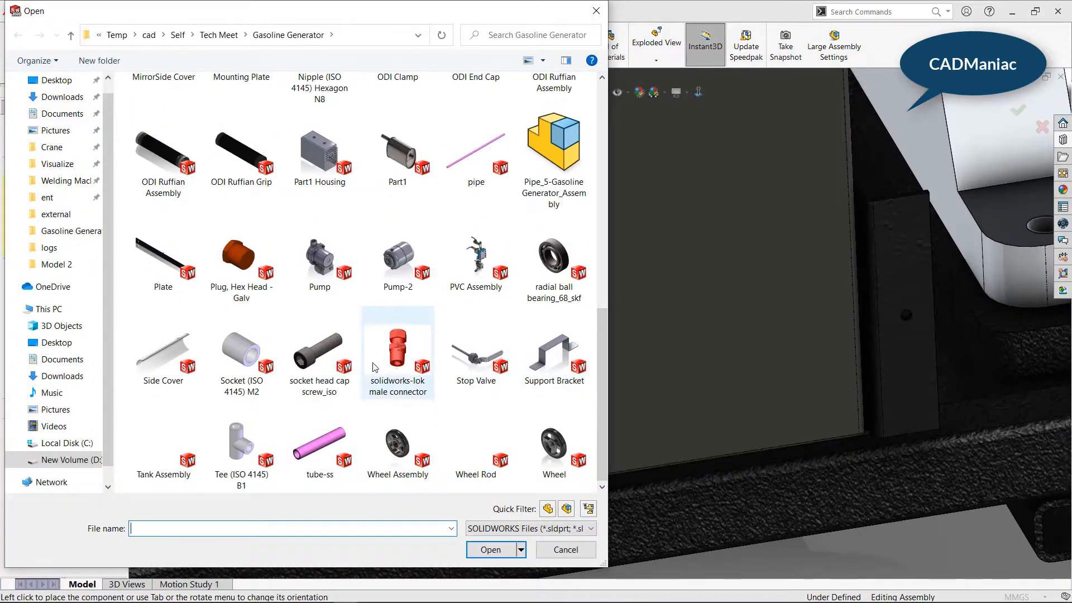
left_click(491, 553)
scroll(596, 407, "up", 4)
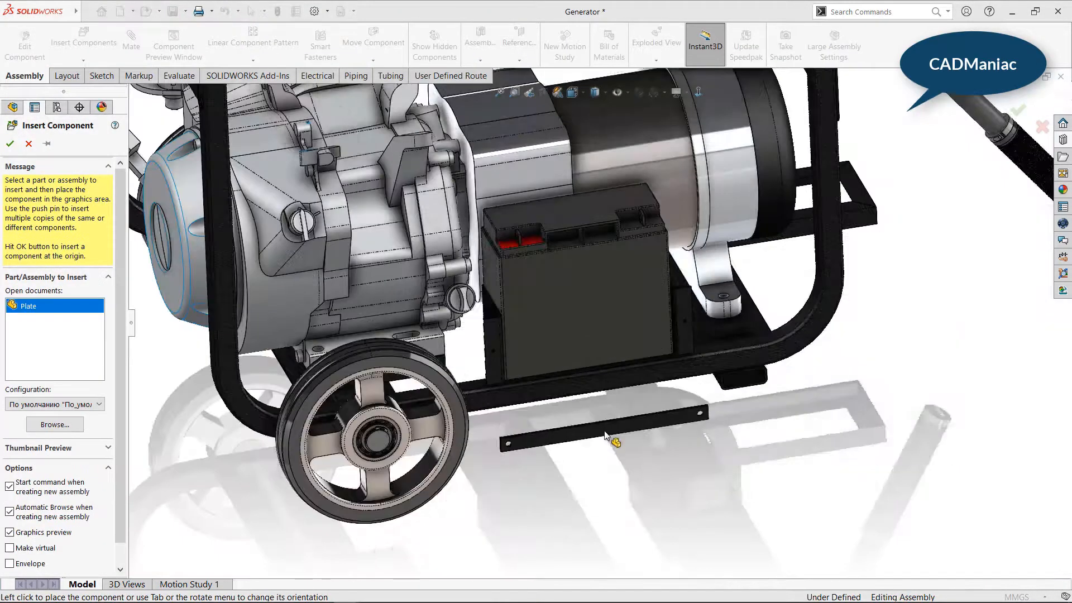
left_click(604, 431)
- Make the plate's end hole concentric with the hole in the battery bracket's flange beside the alternator foot
scroll(612, 385, "down", 5)
scroll(612, 384, "up", 3)
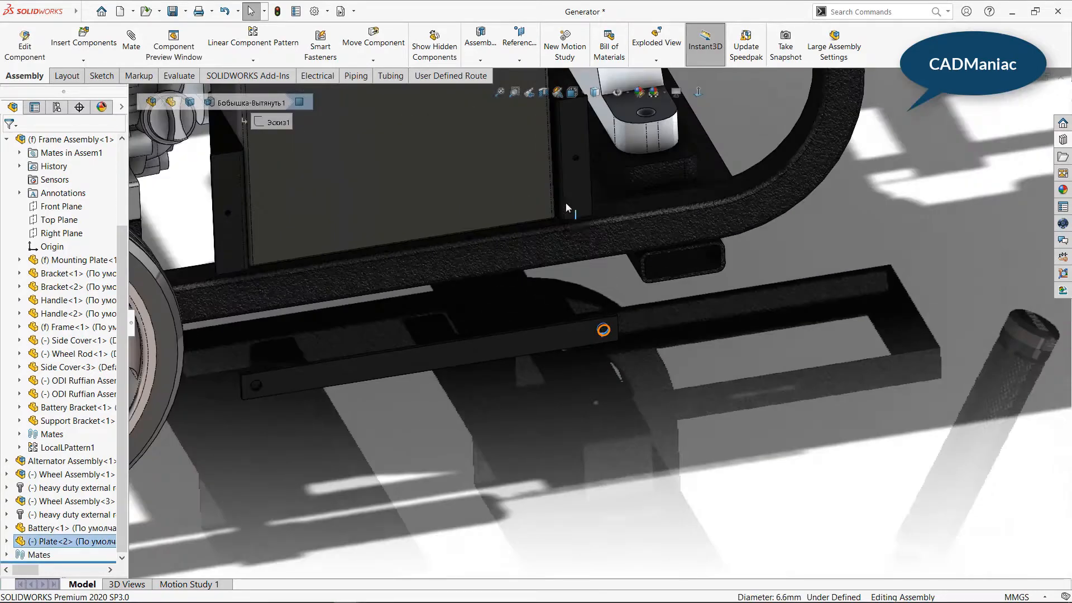
scroll(601, 387, "down", 4)
left_click(597, 363)
left_click(677, 356)
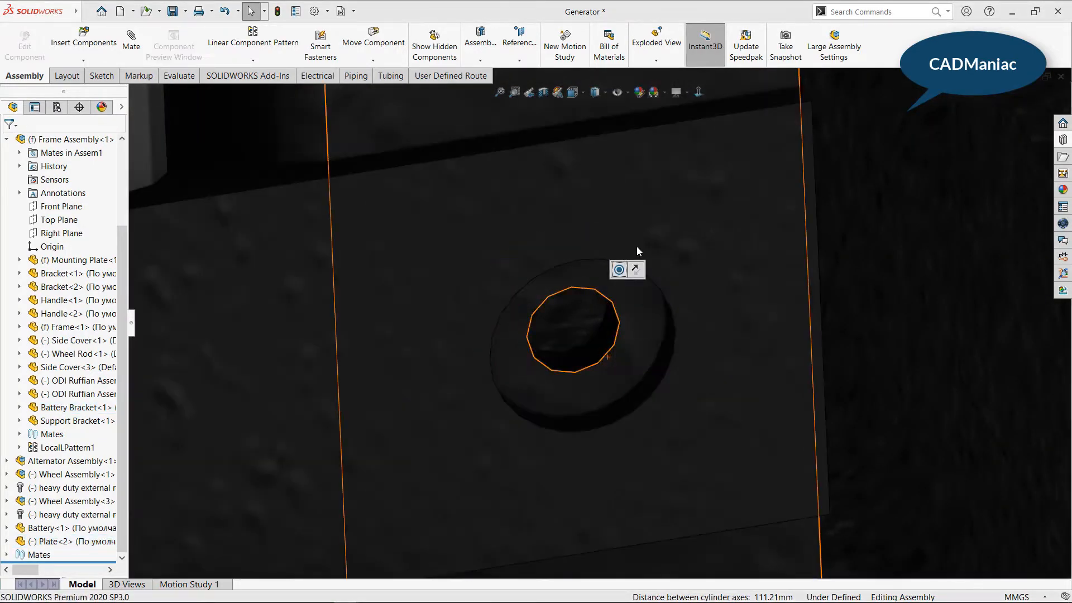
- Pull the plate away from the bracket and make its narrow upper face parallel to the top face of the frame's bottom rail
scroll(601, 362, "up", 7)
middle_click_drag(577, 358, 563, 346)
left_click_drag(550, 358, 604, 429)
scroll(631, 366, "down", 4)
left_click(619, 334)
scroll(601, 282, "up", 4)
left_click(650, 276, "ctrl")
left_click(701, 270)
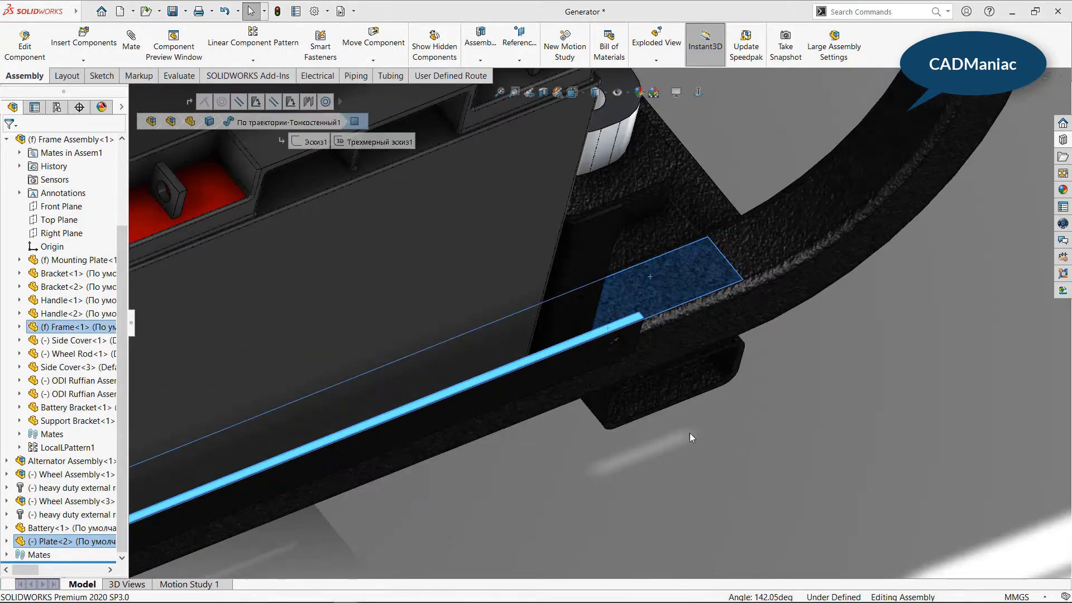
- Make the plate's back face coincident with the front face of the battery bracket's flange and close the mate command
middle_click_drag(688, 433, 832, 317)
scroll(730, 480, "down", 3)
left_click(739, 484)
left_click(869, 314, "ctrl")
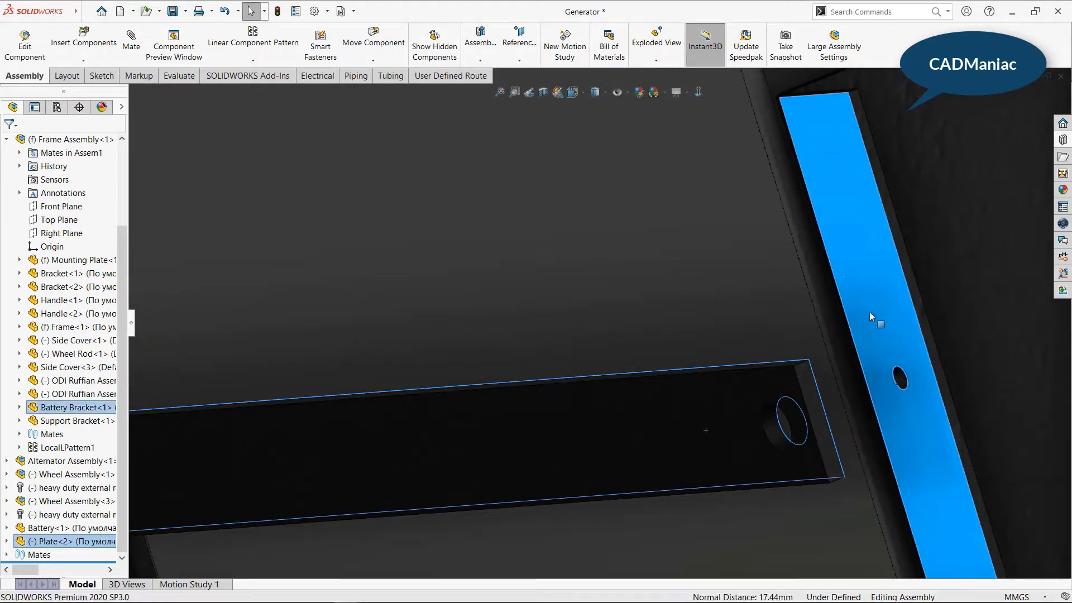
scroll(869, 348, "up", 6)
middle_click_drag(639, 376, 570, 397)
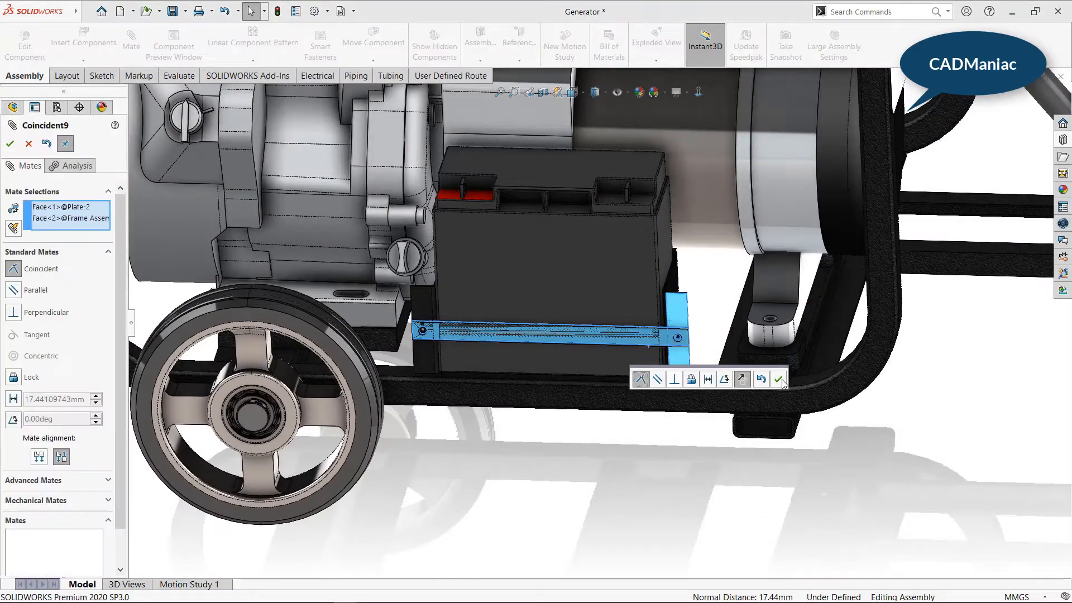
left_click(777, 378)
scroll(693, 357, "up", 5)
middle_click_drag(667, 347, 732, 357)
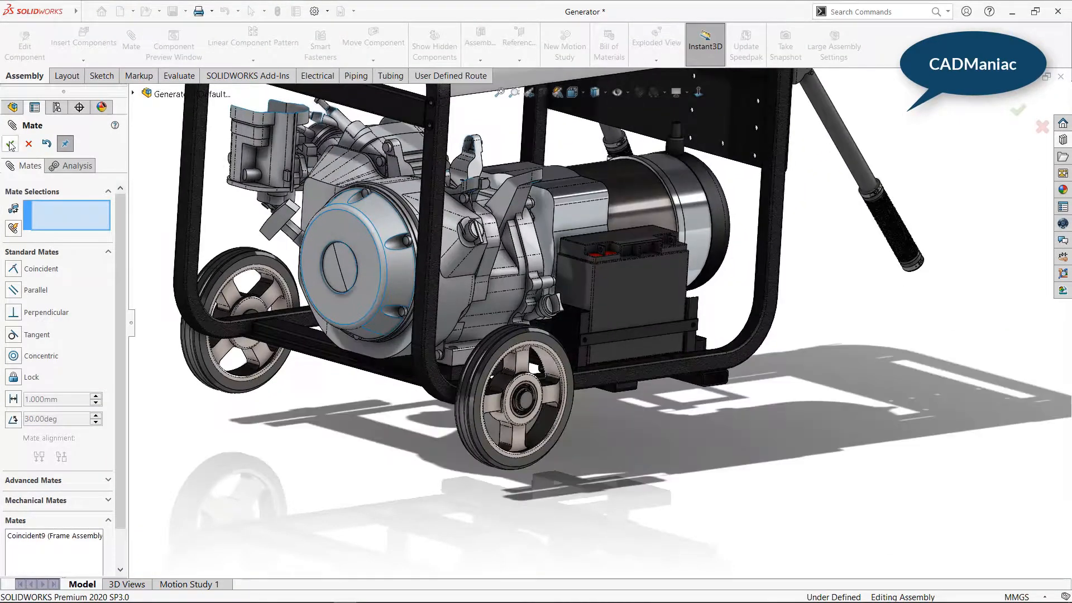
left_click(10, 144)
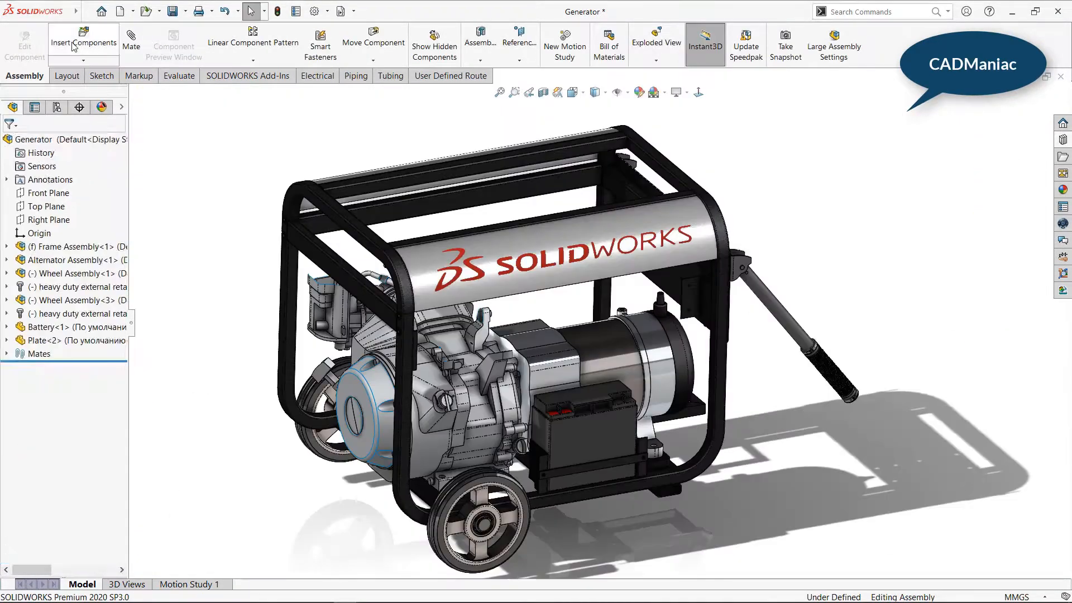
- Insert the Control Panel part and place it beside the generator frame
left_click(84, 42)
scroll(327, 349, "down", 5)
scroll(335, 352, "up", 5)
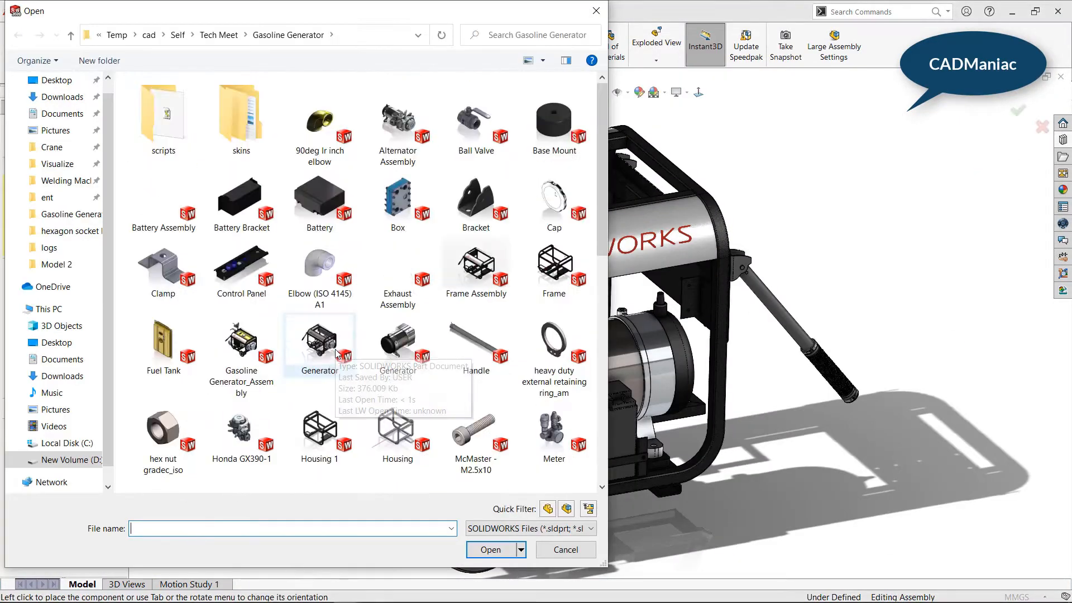
double_click(235, 269)
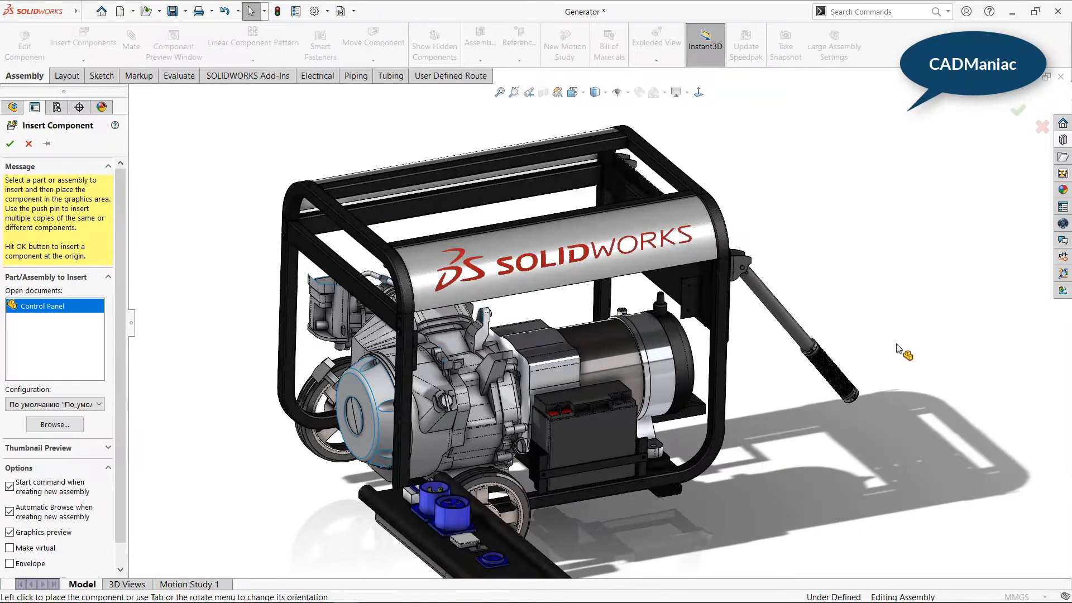
left_click(790, 364)
- Make a mounting hole on the control panel's back concentric with the matching hole in the bracket on the mounting plate
middle_click_drag(993, 469, 1015, 324)
scroll(766, 287, "down", 12)
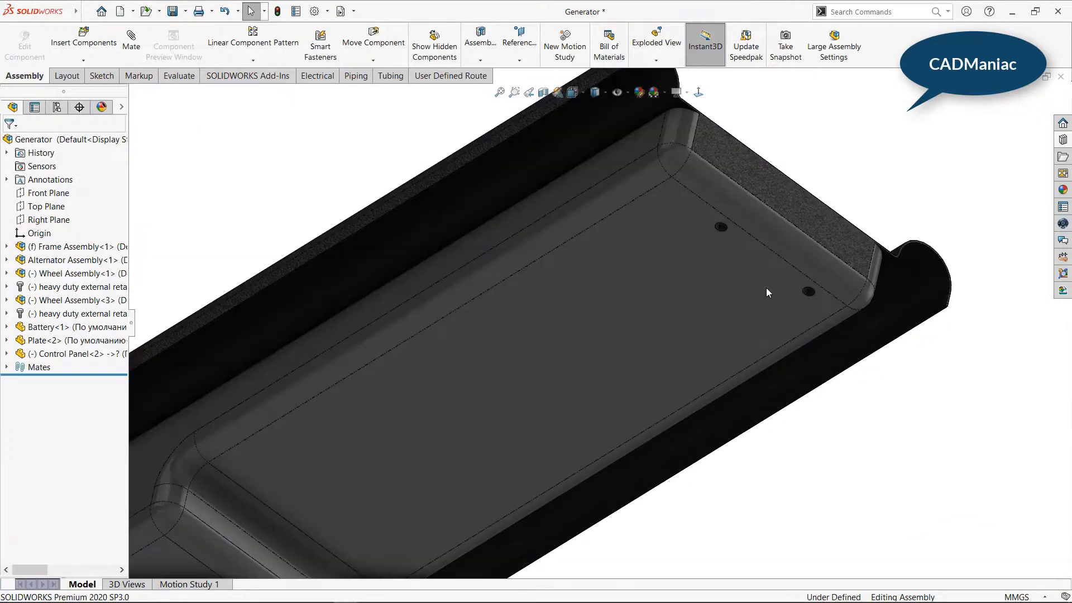
left_click(747, 317)
scroll(747, 316, "up", 12)
middle_click_drag(659, 358, 495, 438)
scroll(301, 240, "up", 1)
scroll(292, 235, "down", 4)
left_click(433, 297, "ctrl")
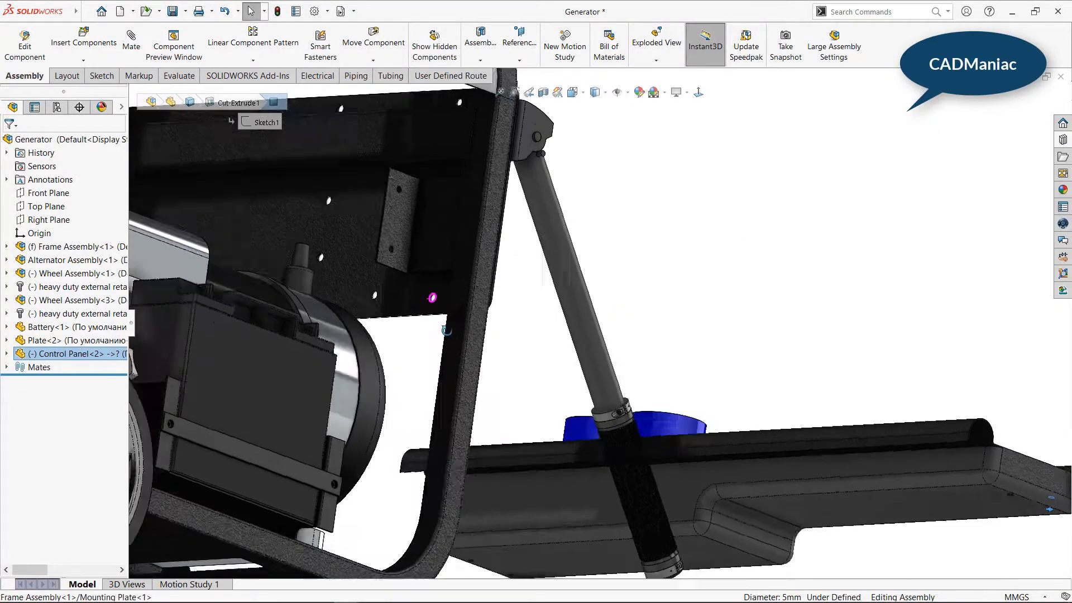
middle_click_drag(434, 299, 356, 360)
scroll(434, 312, "down", 10)
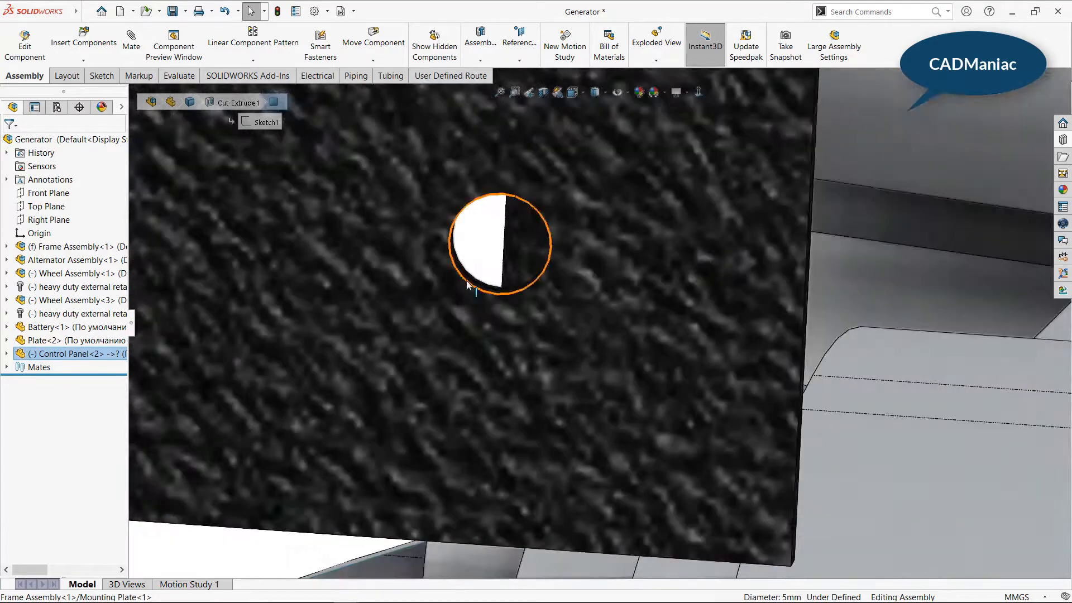
left_click(504, 279, "ctrl")
left_click(560, 273)
left_click(663, 273)
- Make a second control panel mounting hole concentric with its matching bracket hole to square the panel to the frame
scroll(553, 289, "up", 12)
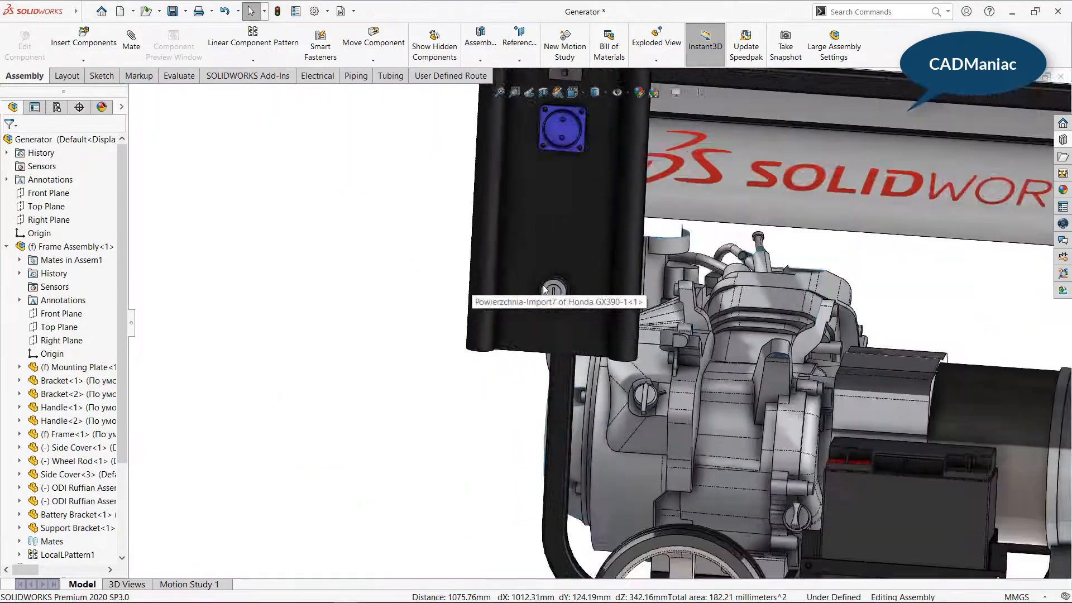
middle_click_drag(552, 290, 761, 147)
scroll(588, 327, "down", 4)
scroll(613, 307, "down", 9)
left_click(656, 286)
scroll(657, 285, "up", 10)
scroll(364, 304, "down", 12)
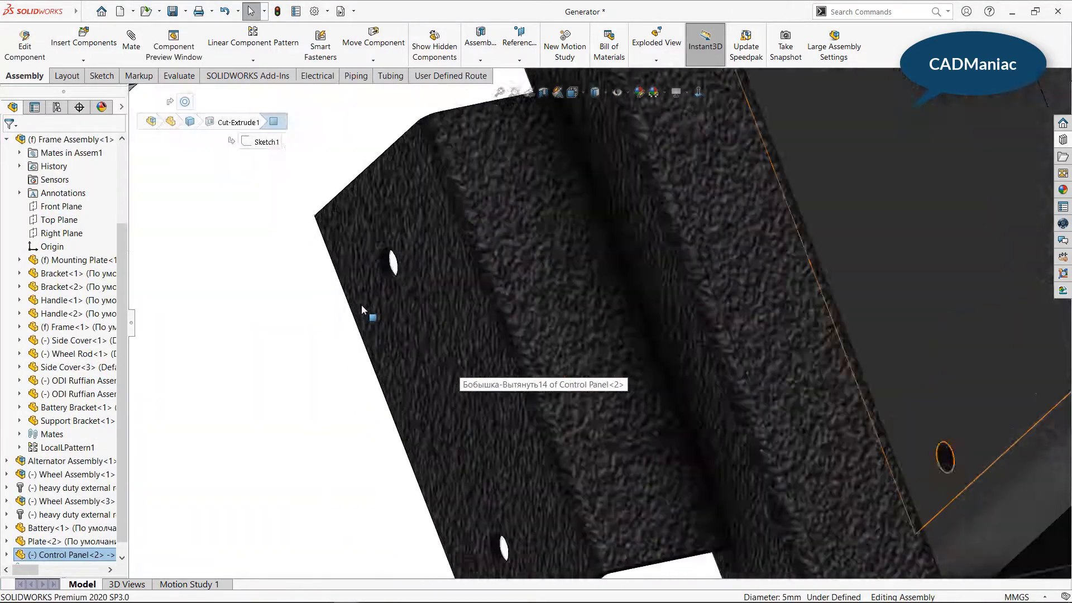
left_click(586, 249, "ctrl")
scroll(544, 334, "up", 10)
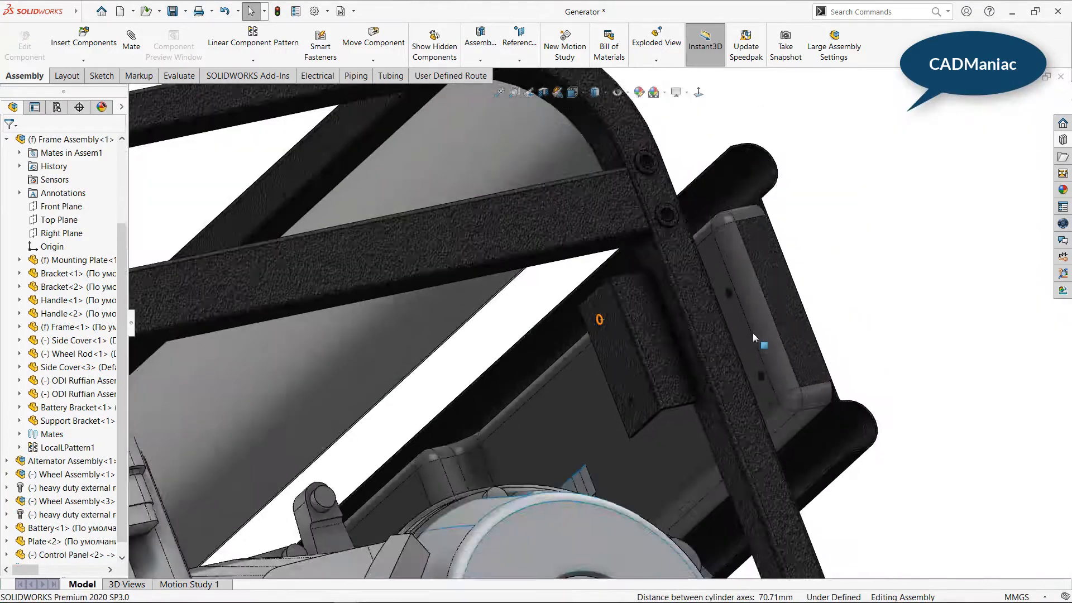
- Make the control panel's back mounting face coincident with the outer face of the bracket flange on the frame
scroll(753, 335, "down", 3)
left_click(707, 342)
scroll(574, 434, "up", 2)
middle_click_drag(571, 437, 594, 464)
scroll(594, 461, "down", 1)
left_click(589, 458, "ctrl")
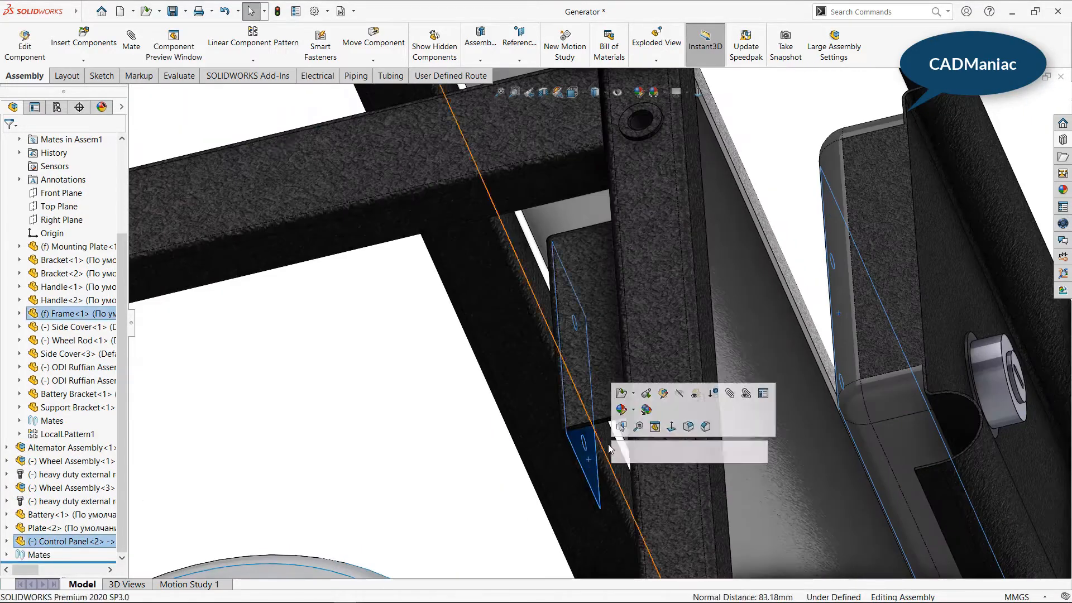
left_click(623, 450)
scroll(635, 480, "up", 10)
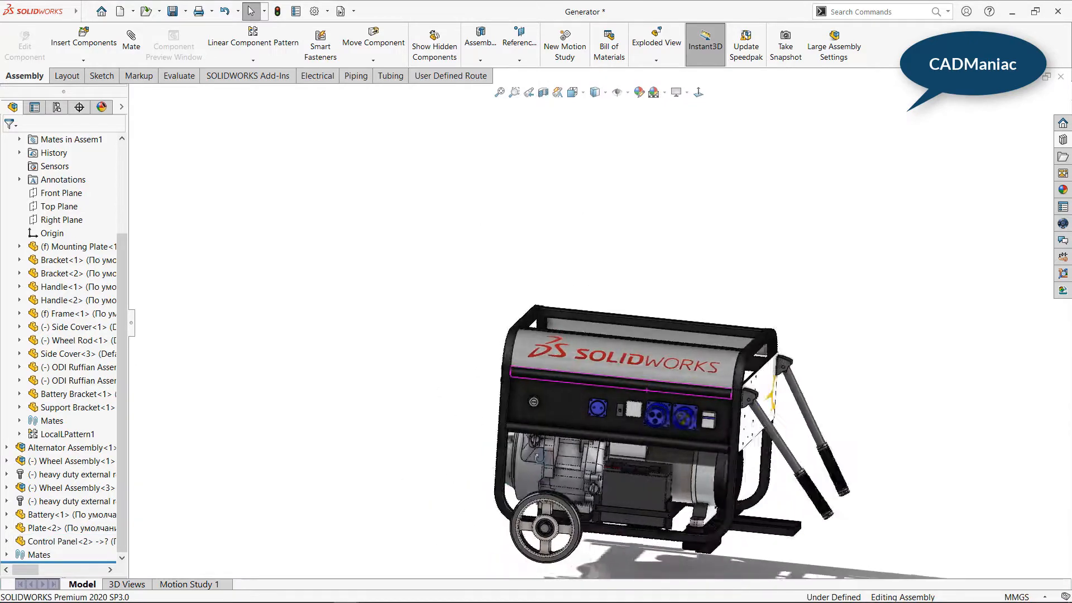
- Insert the Exhaust Assembly and place it in front of the frame's handle side
scroll(567, 476, "up", 3)
middle_click_drag(567, 476, 446, 343)
scroll(647, 397, "down", 5)
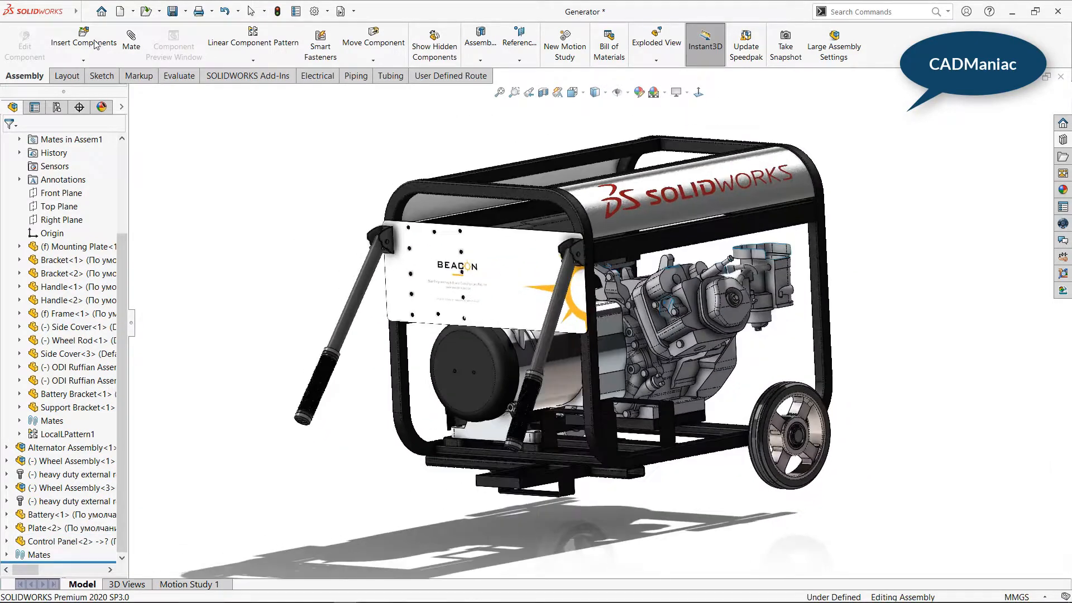
left_click(105, 45)
scroll(333, 309, "down", 5)
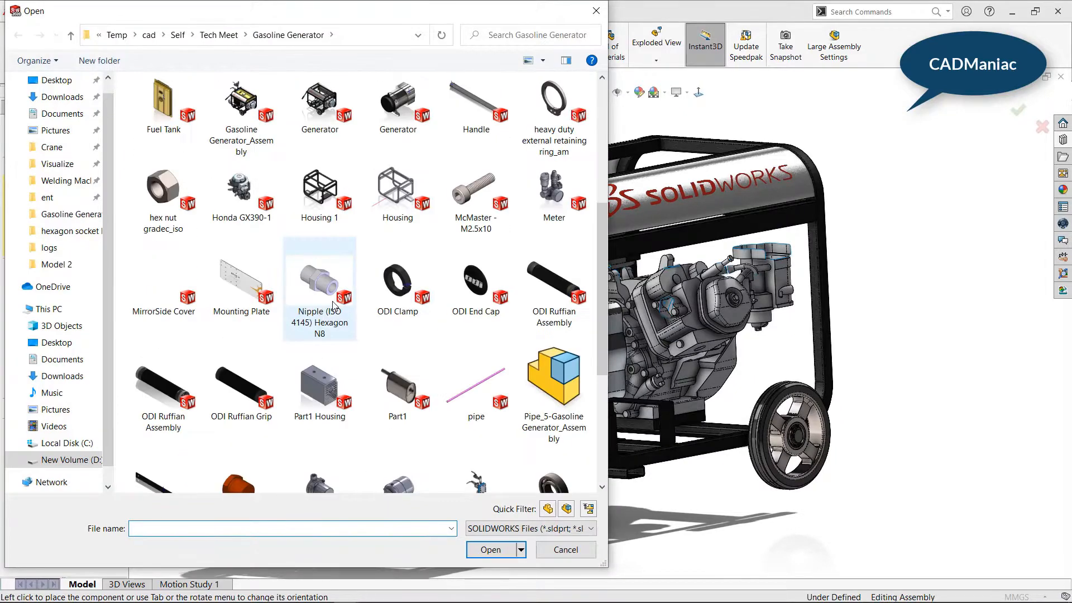
left_click(333, 296)
key("e")
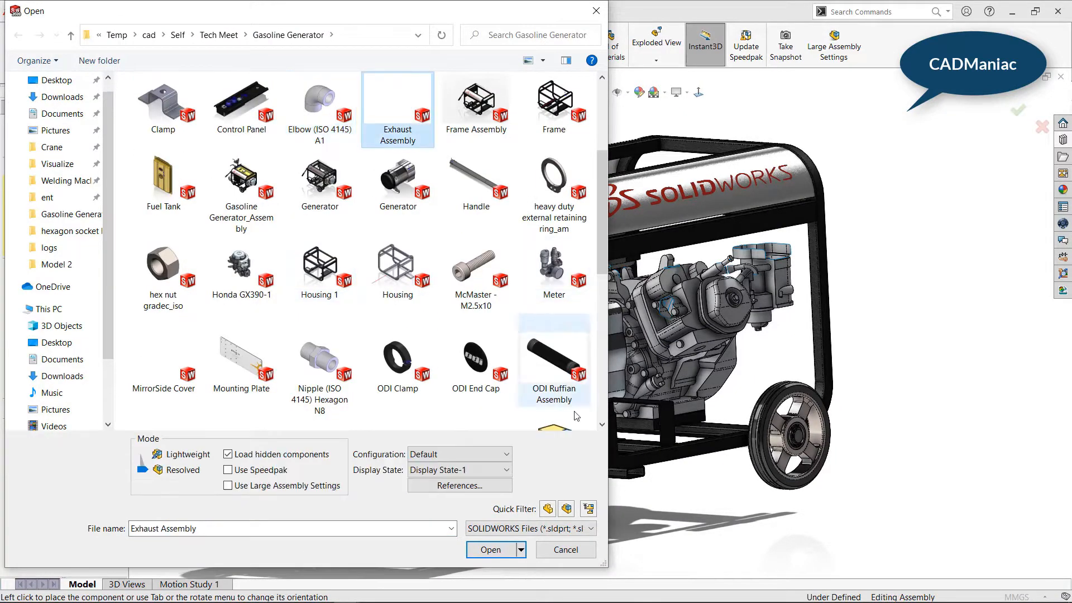
left_click(496, 549)
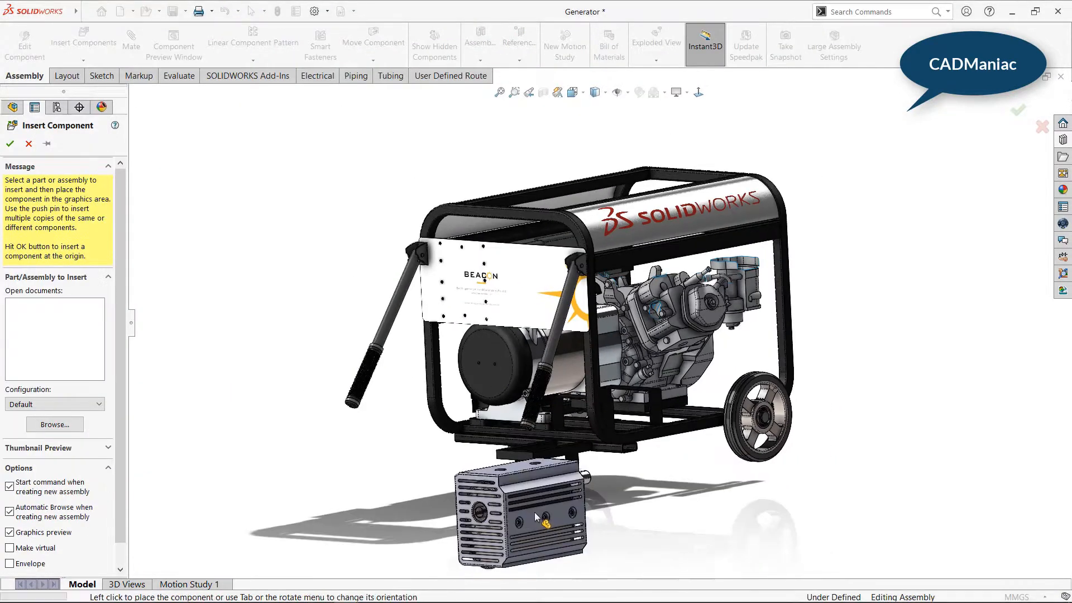
left_click(534, 512)
- Make the exhaust assembly's round pipe face concentric with the engine's exhaust port
scroll(643, 415, "up", 5)
scroll(642, 414, "up", 3)
left_click(646, 394)
scroll(669, 417, "down", 8)
scroll(570, 226, "up", 10)
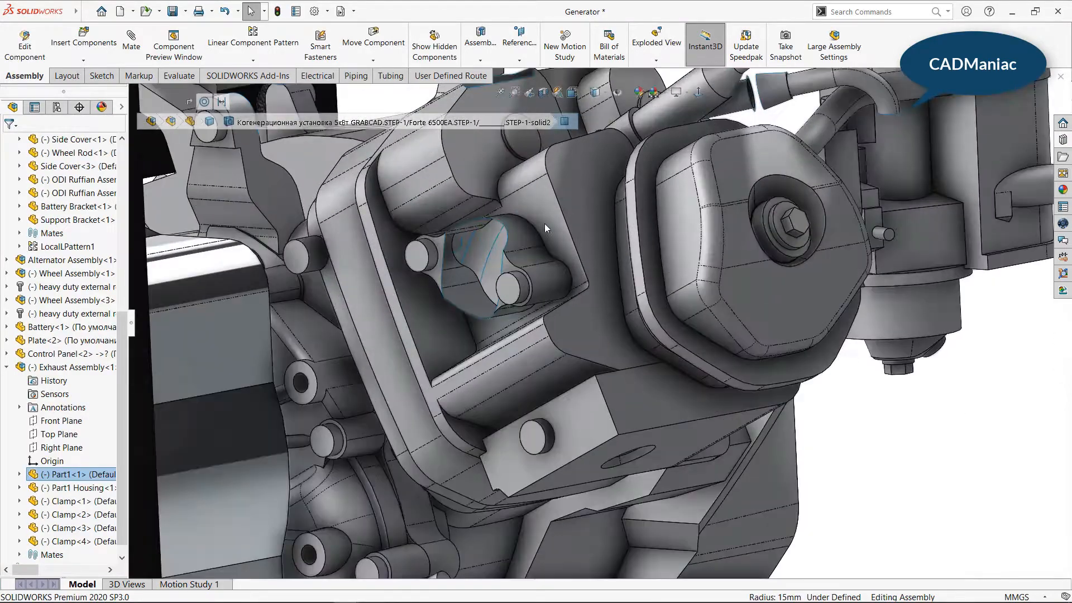
left_click(492, 328, "ctrl")
left_click(544, 336)
left_click(665, 335)
- Make the exhaust housing's slotted outer face coincident with the flat side face of the frame tube
scroll(676, 329, "down", 7)
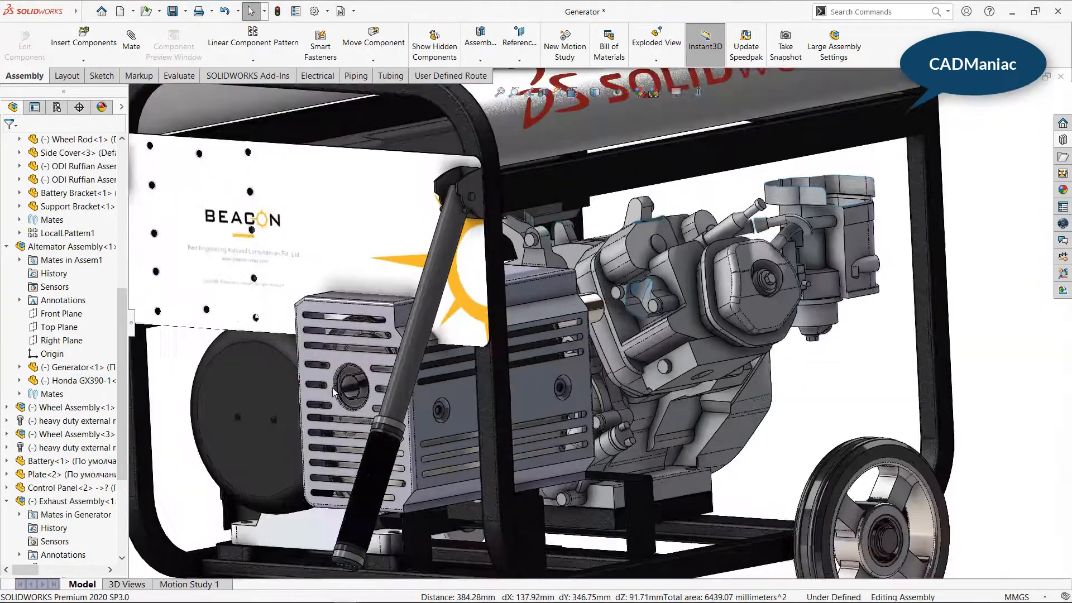
scroll(333, 387, "up", 5)
scroll(570, 346, "down", 5)
left_click(671, 366)
scroll(671, 366, "down", 5)
left_click(747, 441, "ctrl")
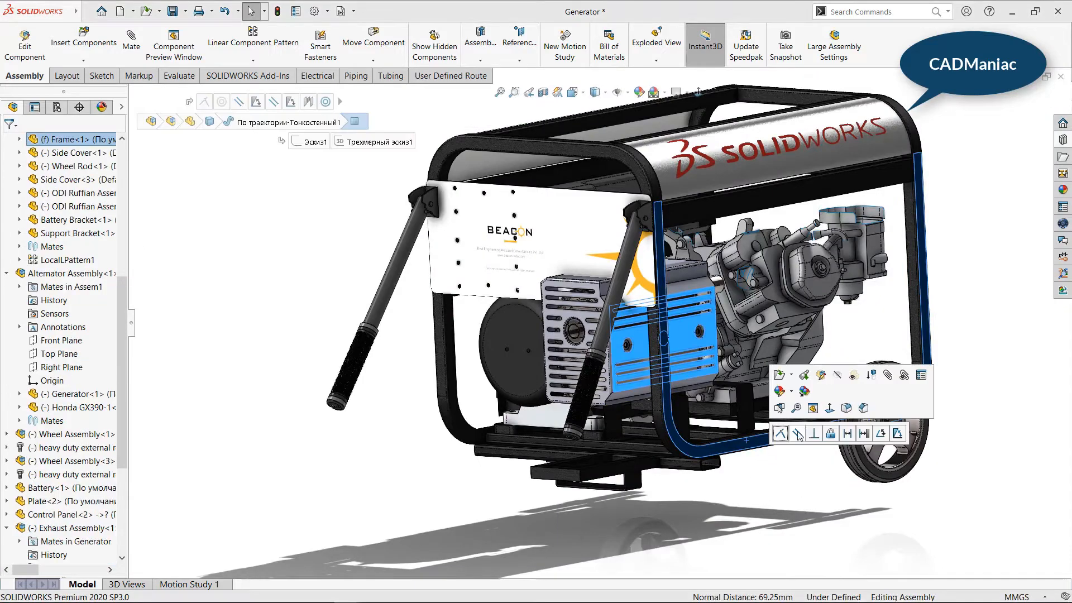
left_click(781, 435)
- Add a 29.5 mm distance mate between the exhaust housing's end face and the edge face of the support bracket
scroll(728, 373, "up", 4)
scroll(728, 372, "down", 5)
scroll(531, 371, "up", 6)
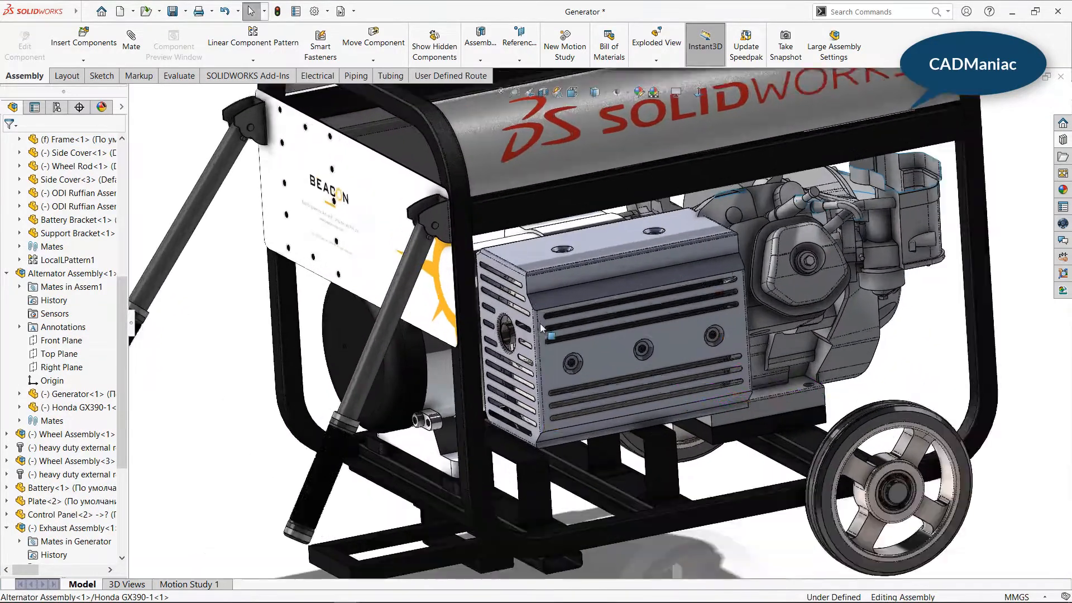
left_click(531, 372)
middle_click_drag(723, 399, 690, 386)
scroll(703, 386, "down", 3)
mouse_move(927, 594)
left_click(423, 593)
middle_click_drag(625, 341, 709, 363)
left_click(550, 369)
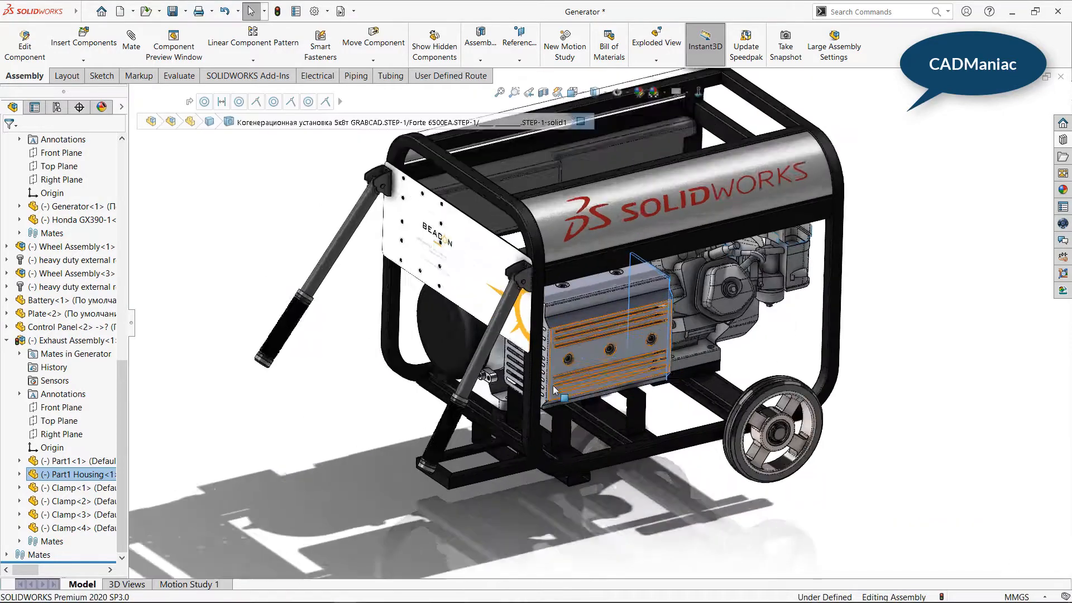
scroll(598, 447, "up", 8)
left_click(558, 331, "ctrl")
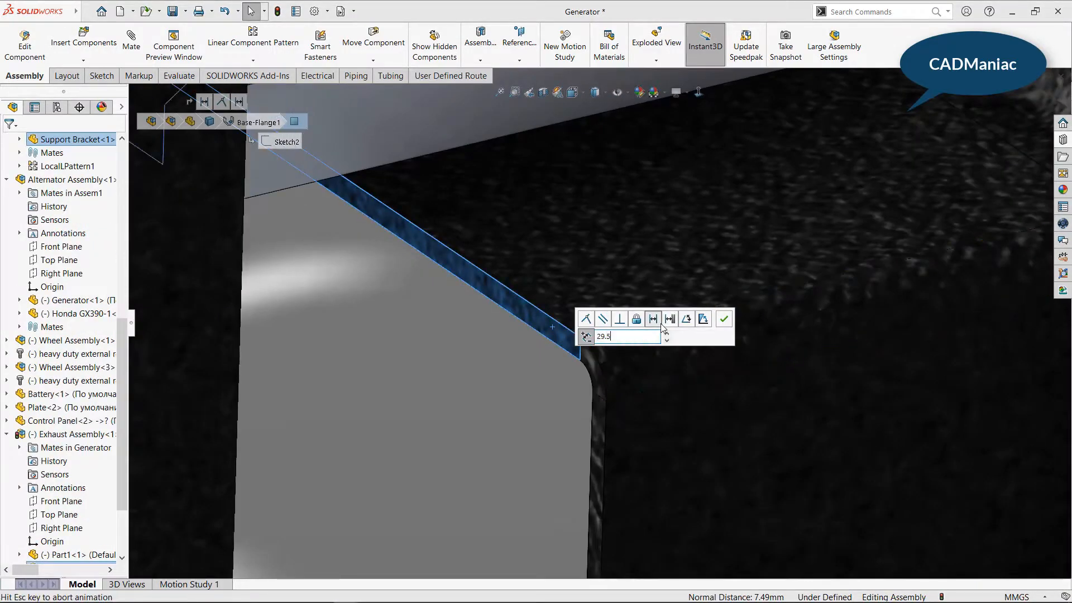
left_click(719, 325)
- Copy the frame's black textured appearance onto the exhaust housing
scroll(706, 329, "down", 10)
scroll(642, 335, "up", 6)
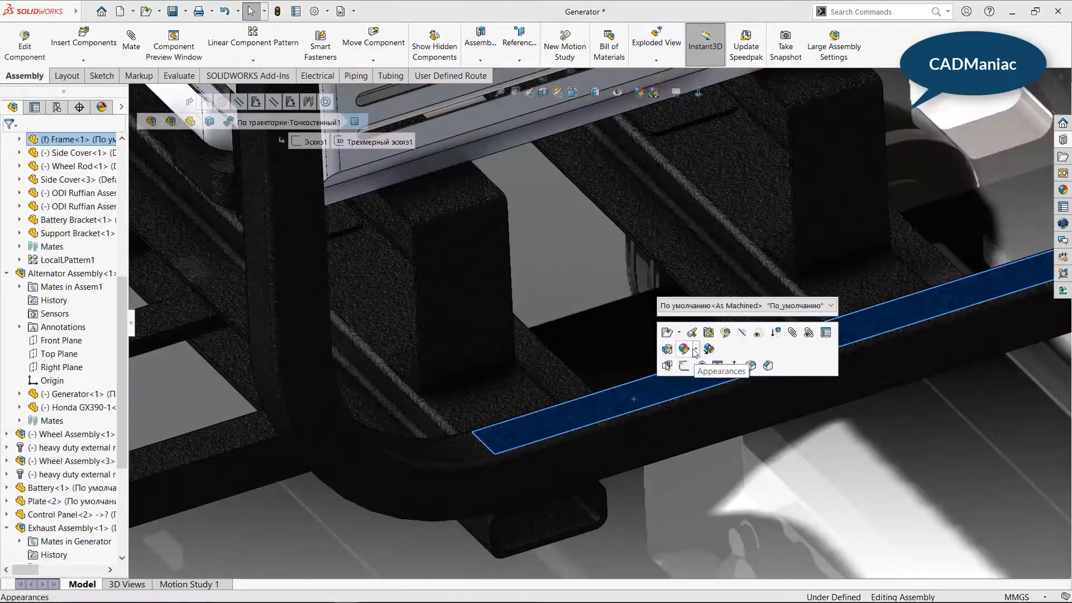
scroll(693, 346, "down", 8)
scroll(474, 264, "up", 8)
left_click(474, 264)
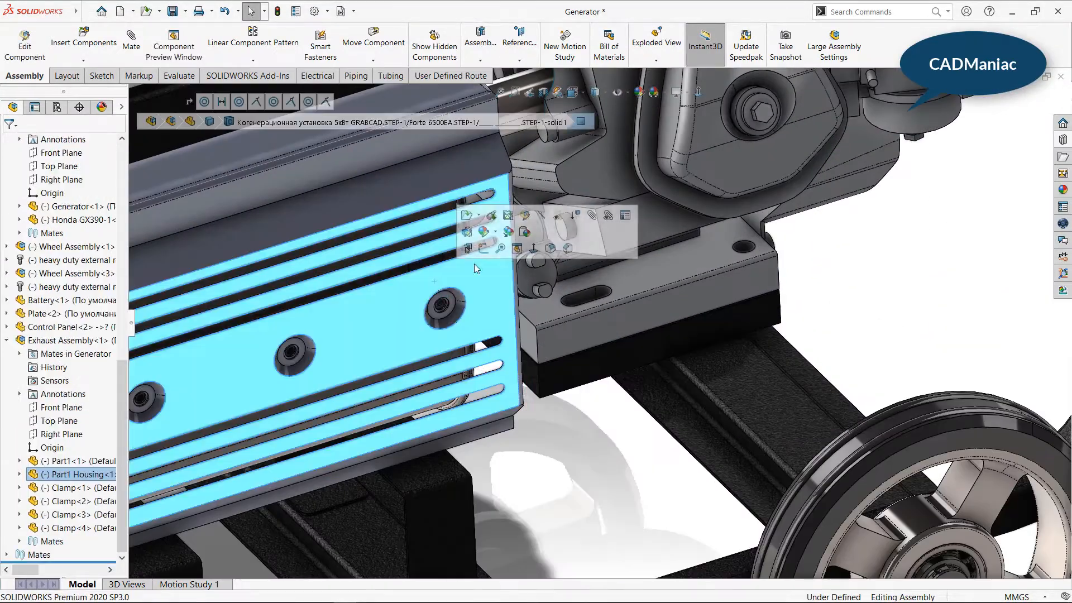
left_click(562, 230)
scroll(570, 257, "down", 8)
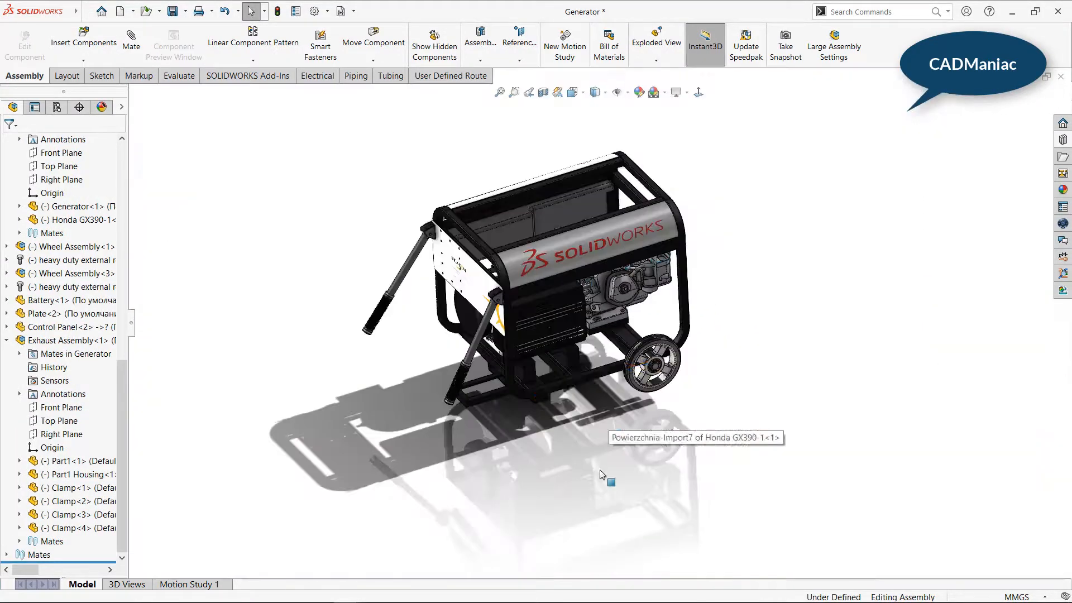
scroll(581, 413, "up", 6)
middle_click_drag(550, 358, 586, 313)
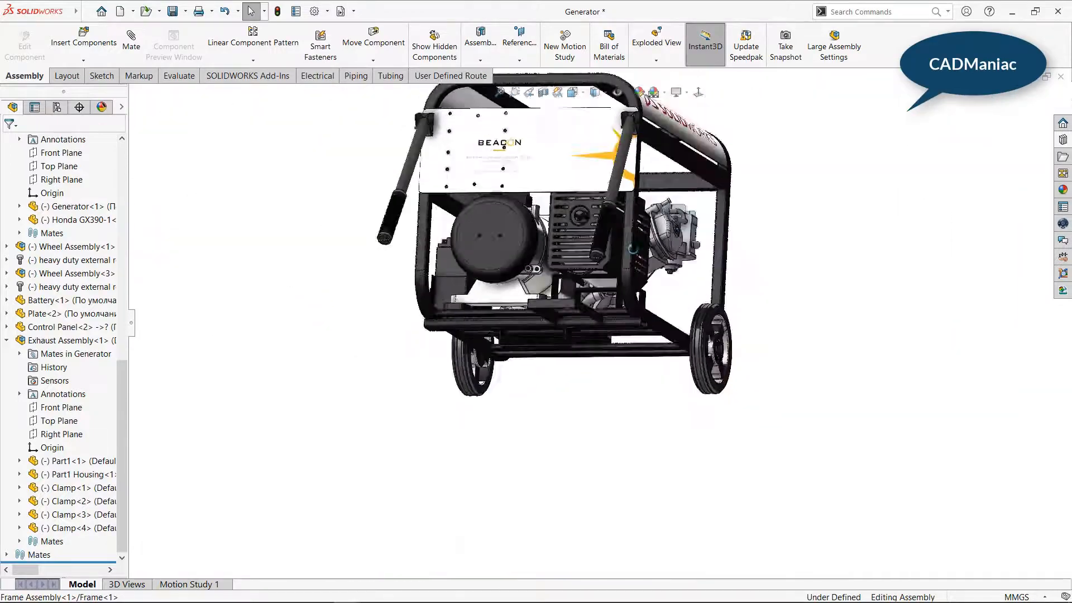
- Insert the Base Mount part and place it below the frame's lower crossbars
scroll(617, 343, "up", 5)
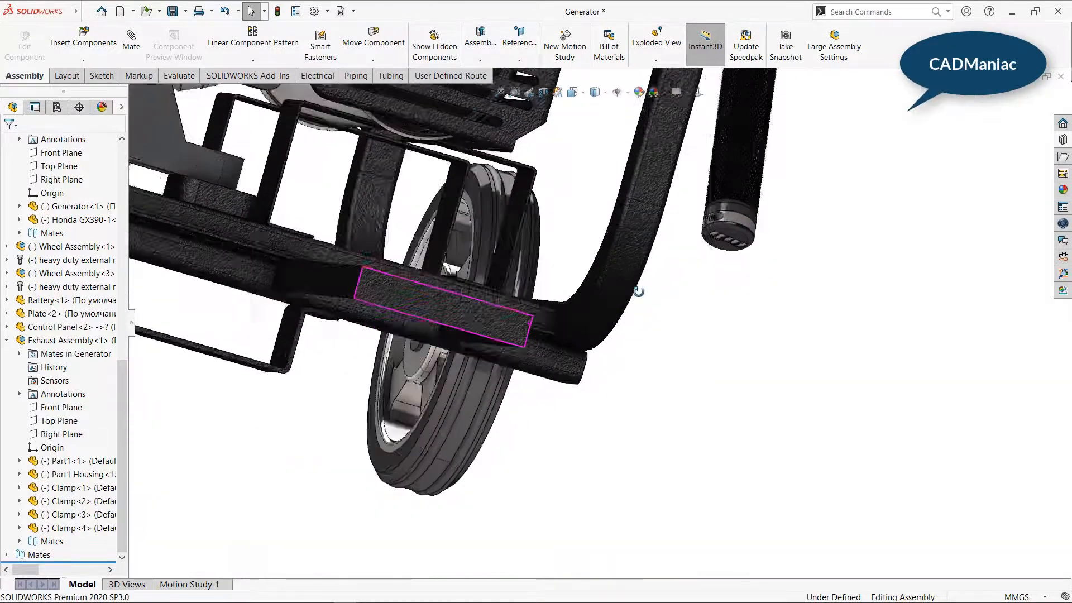
scroll(290, 323, "up", 5)
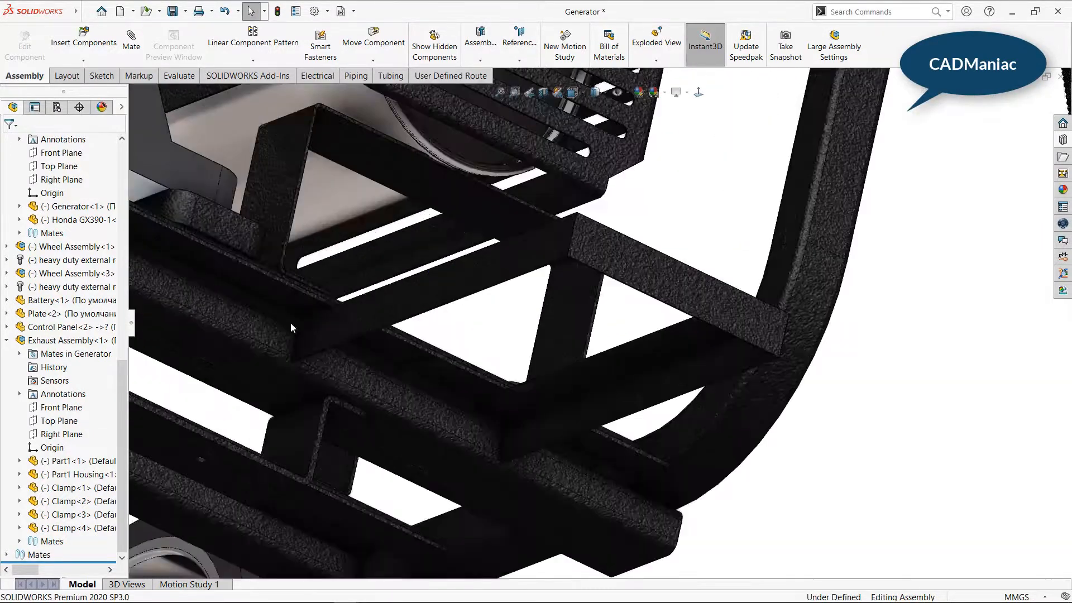
left_click(87, 46)
left_click(552, 116)
left_click(491, 550)
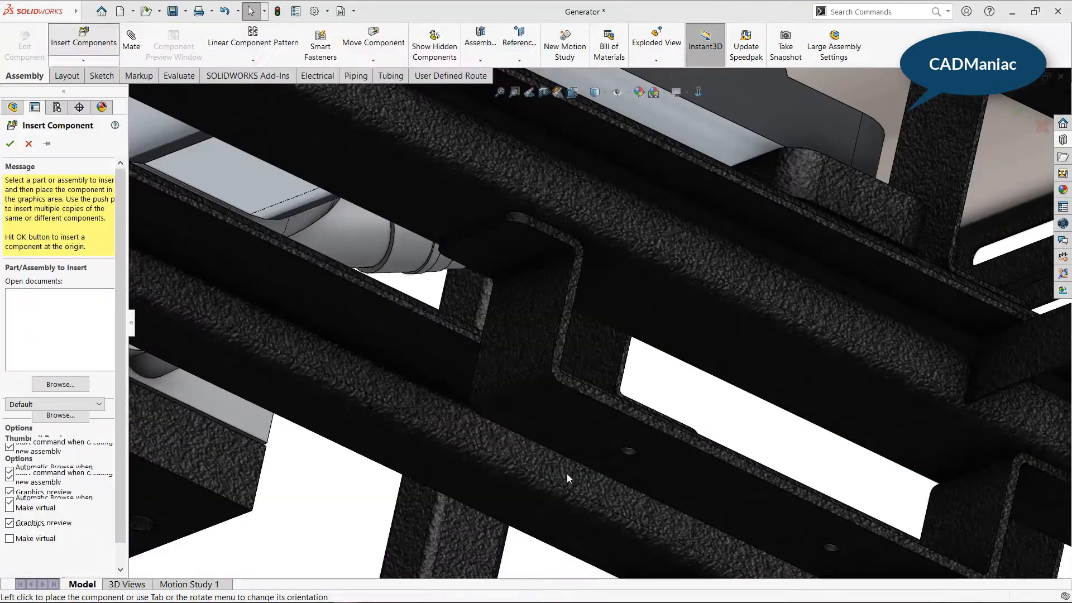
scroll(644, 497, "down", 4)
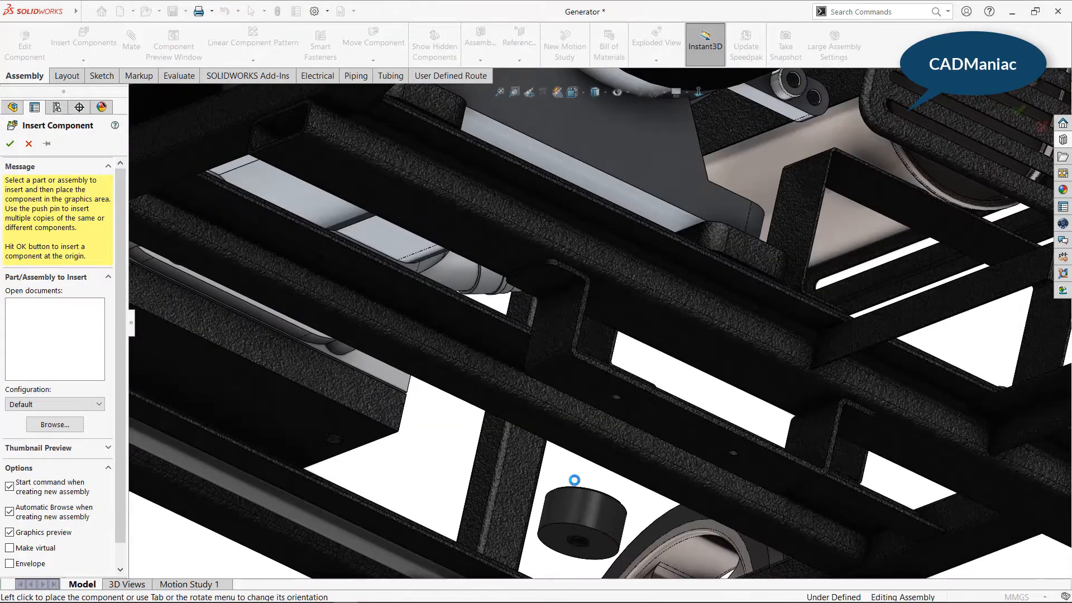
left_click(574, 480)
- Make the Base Mount's hole concentric with the M6 tapped hole in the frame's lower U-shaped flange
left_click(580, 498)
scroll(614, 457, "down", 6)
left_click(627, 175, "ctrl")
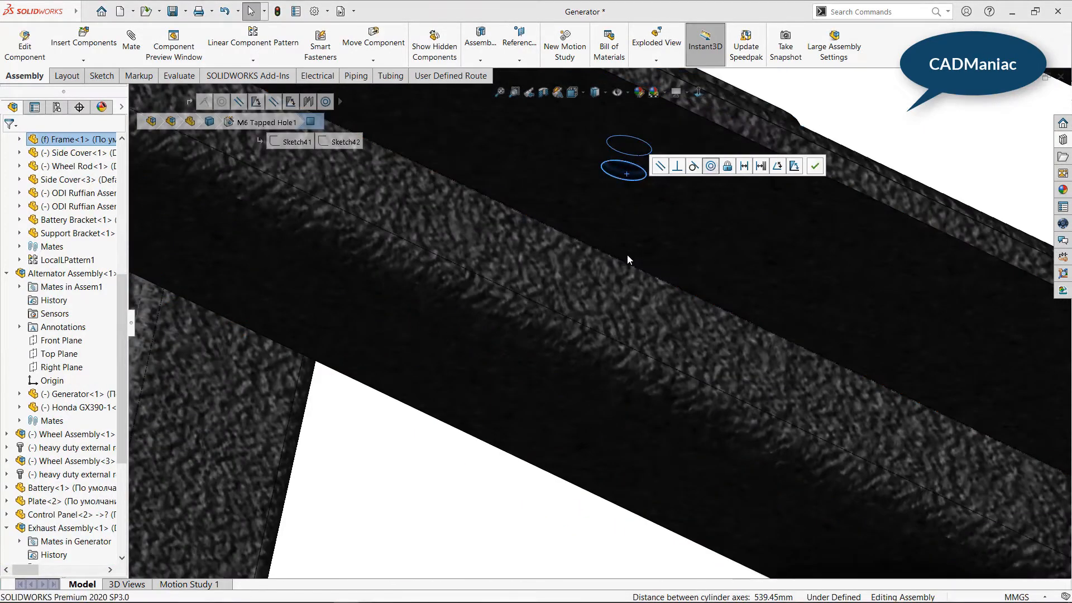
scroll(613, 264, "up", 12)
key("Escape")
- Make the Base Mount's upper flat face coincident with the underside of the frame's U-shaped flange
middle_click_drag(613, 265, 585, 144)
scroll(636, 282, "down", 3)
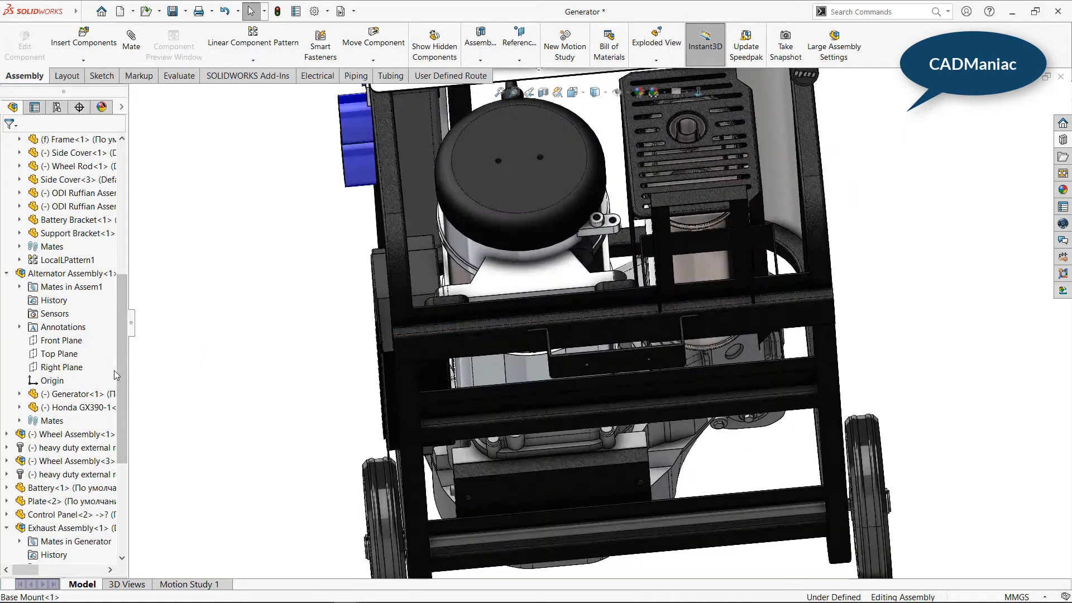
left_click_drag(599, 445, 600, 450)
middle_click_drag(600, 449, 629, 501)
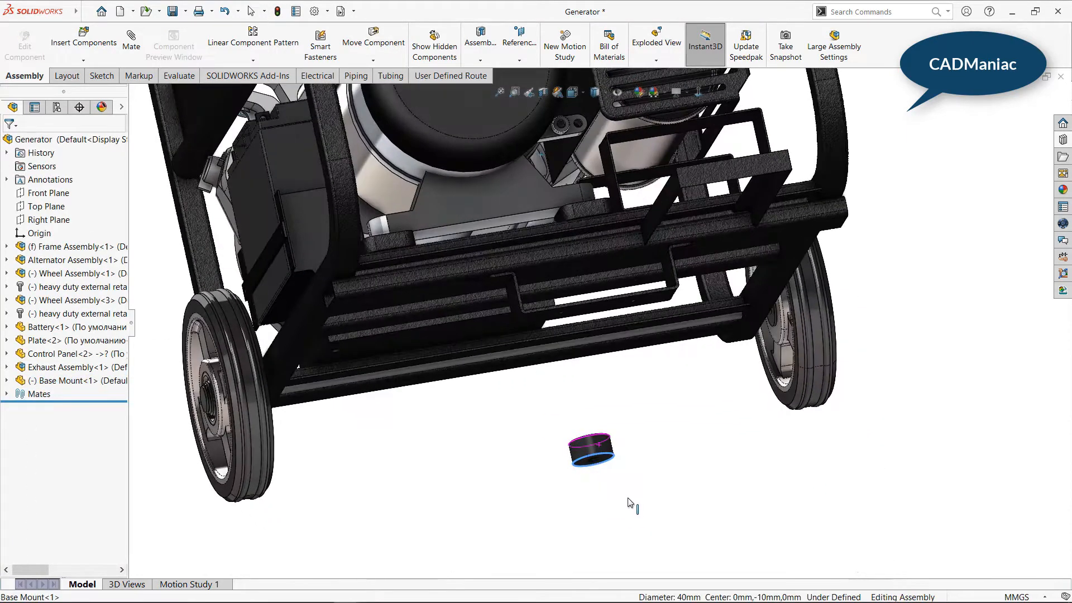
scroll(609, 277, "down", 8)
left_click(610, 276)
scroll(659, 463, "up", 7)
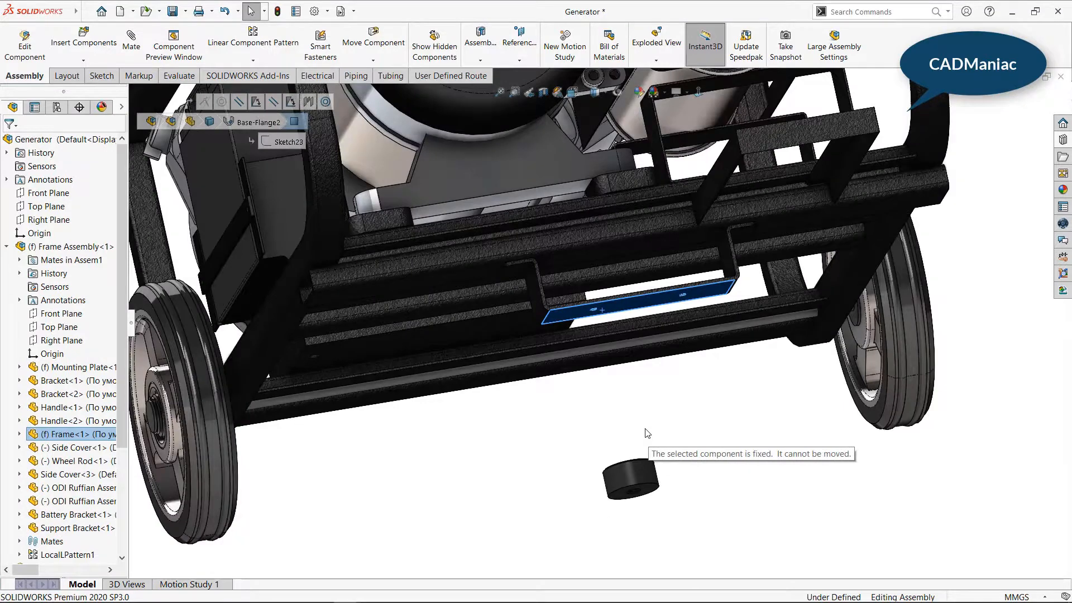
scroll(646, 431, "down", 2)
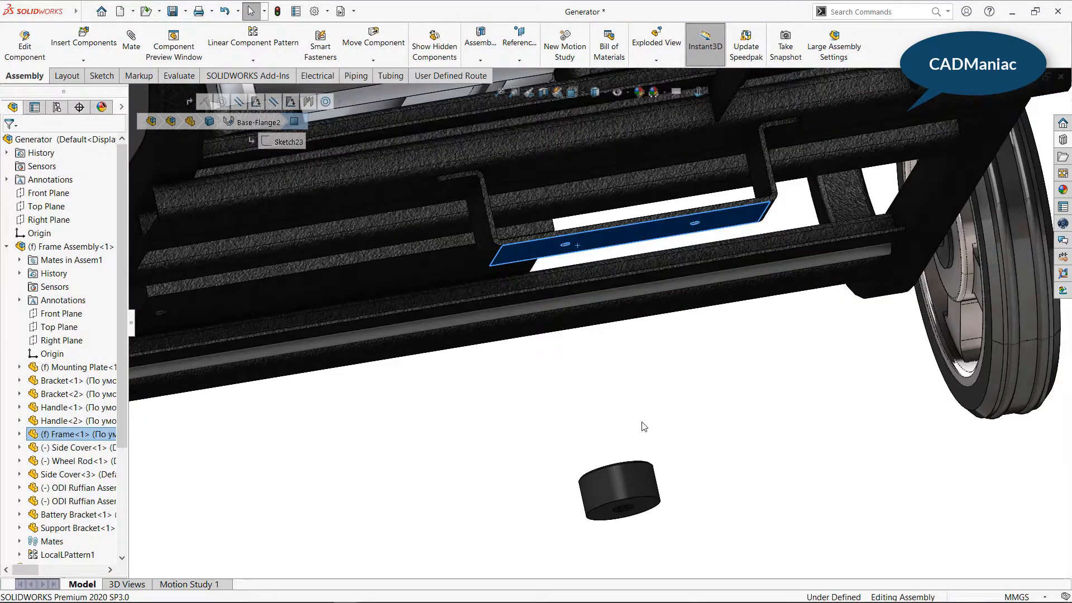
middle_click_drag(636, 395, 785, 497)
scroll(698, 520, "down", 7)
left_click(618, 499, "ctrl")
left_click(652, 492)
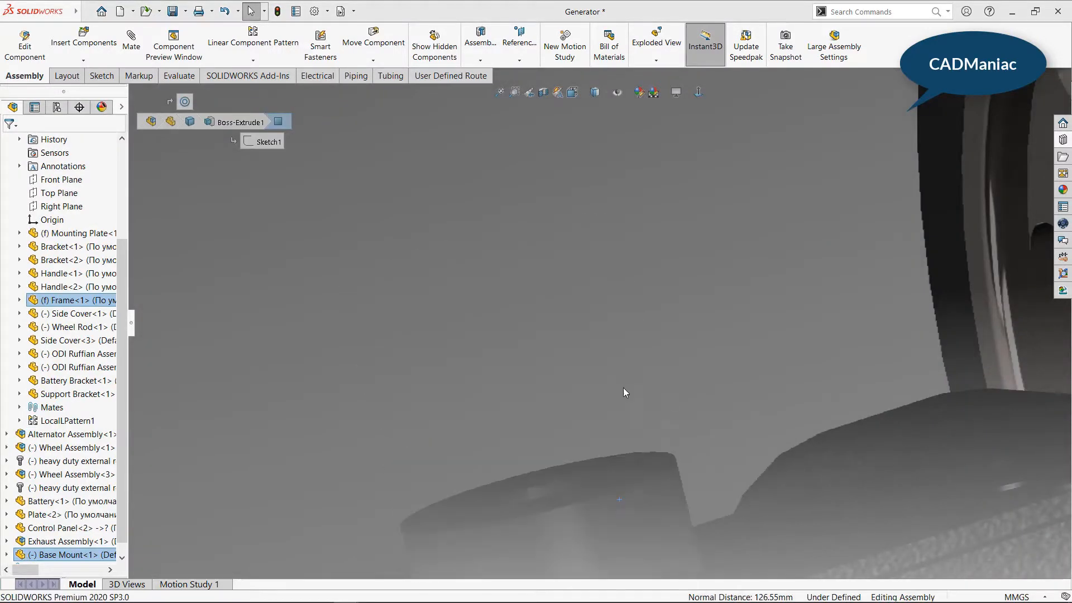
- Copy the Base Mount with its mates to the flange's other tapped hole, using that hole and the flange's underside as references
scroll(585, 368, "up", 5)
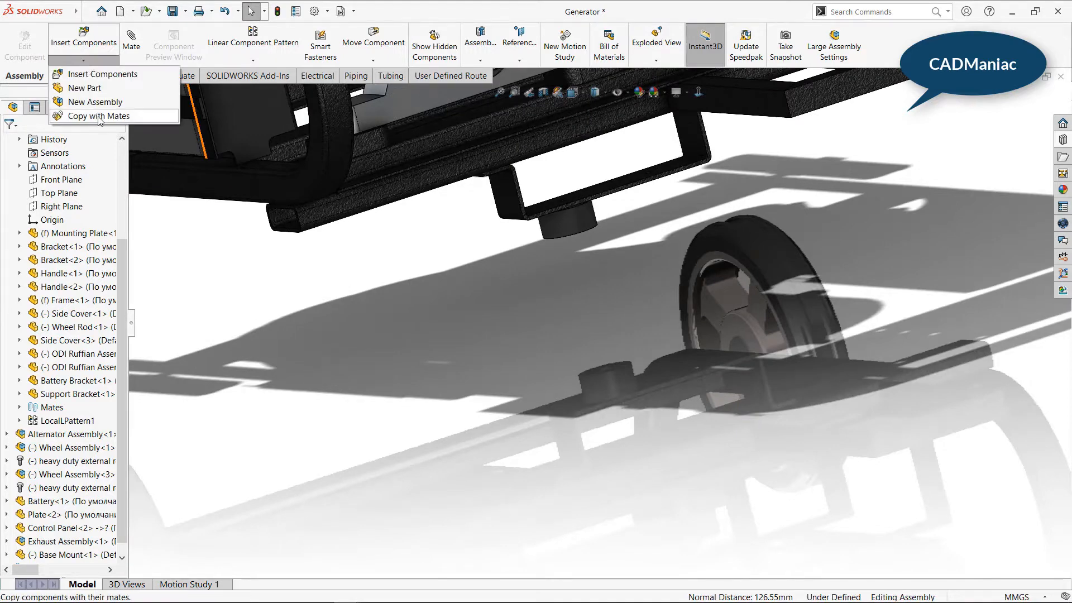
left_click(99, 116)
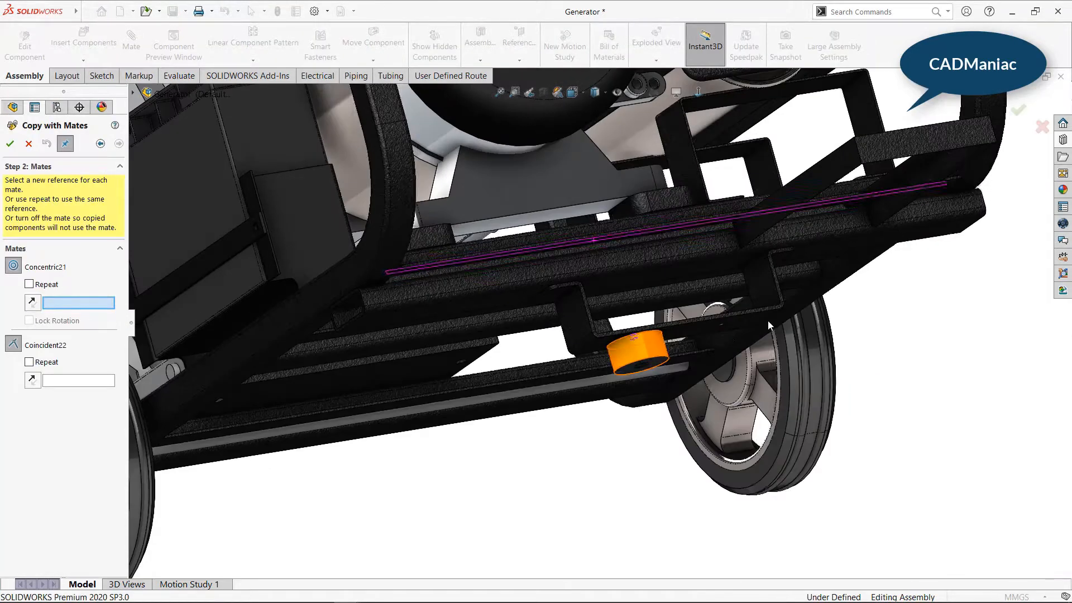
scroll(577, 299, "down", 5)
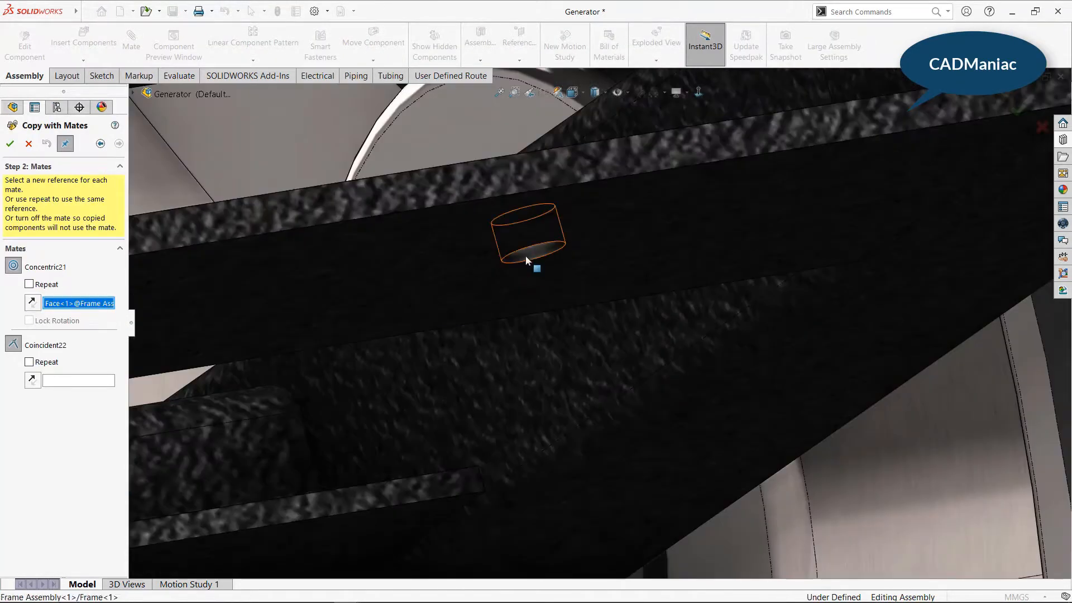
left_click(420, 264)
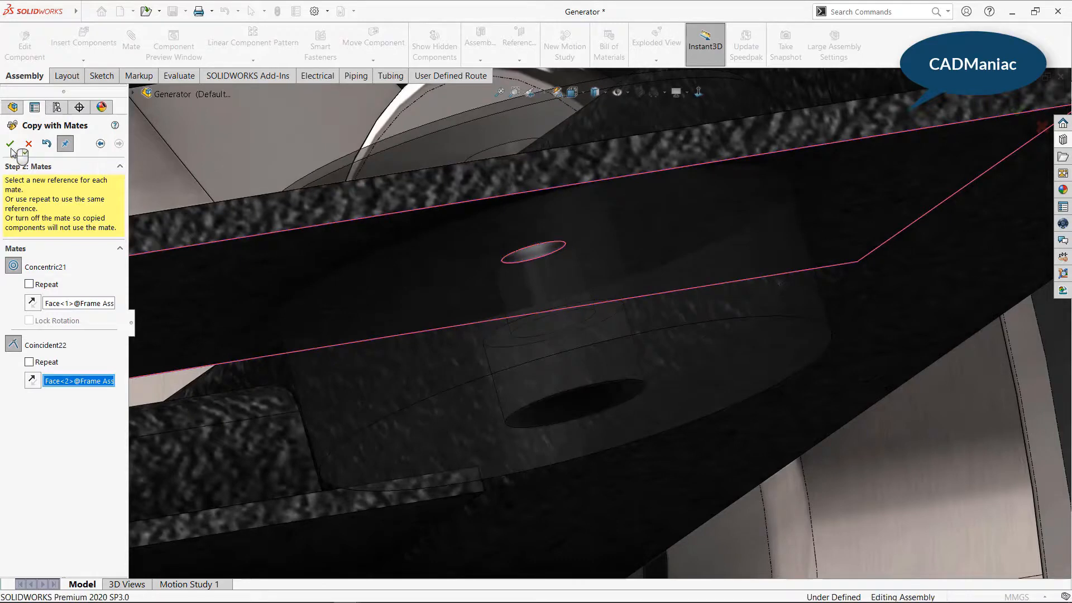
right_click(539, 302)
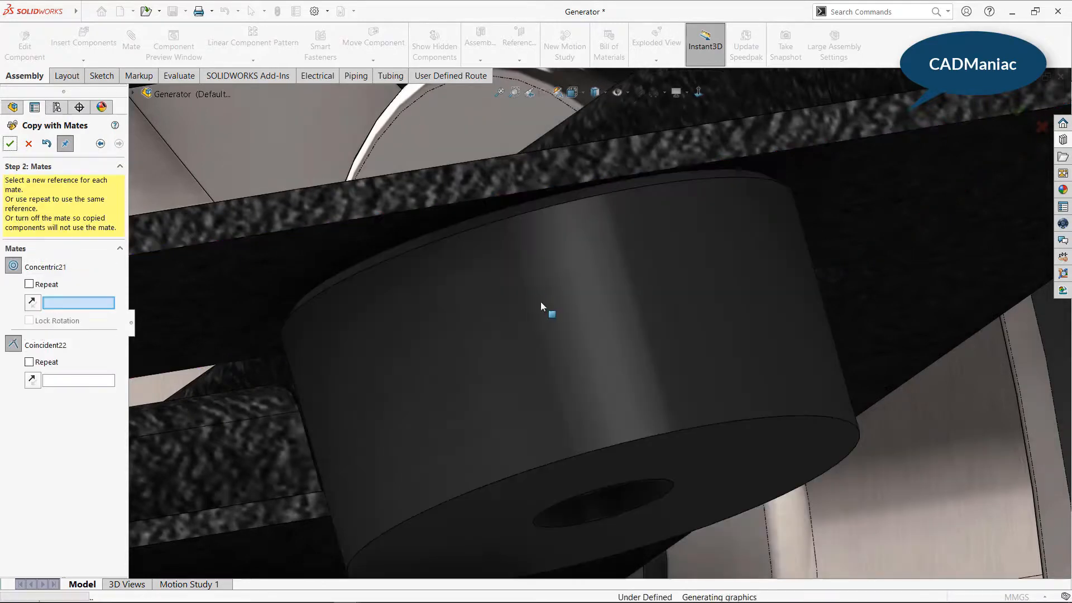
scroll(540, 303, "up", 3)
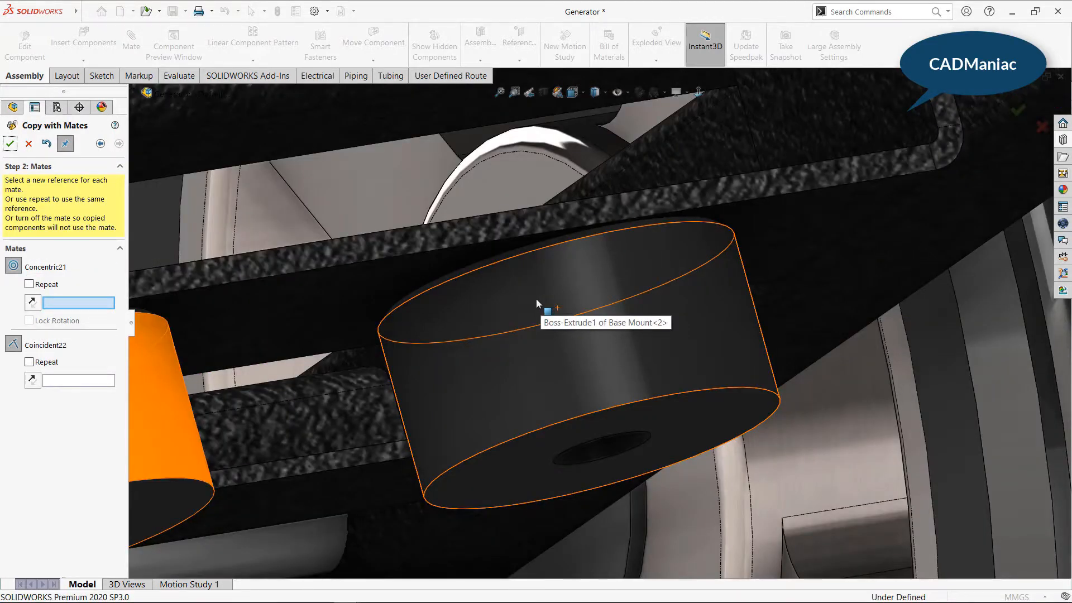
scroll(536, 299, "up", 5)
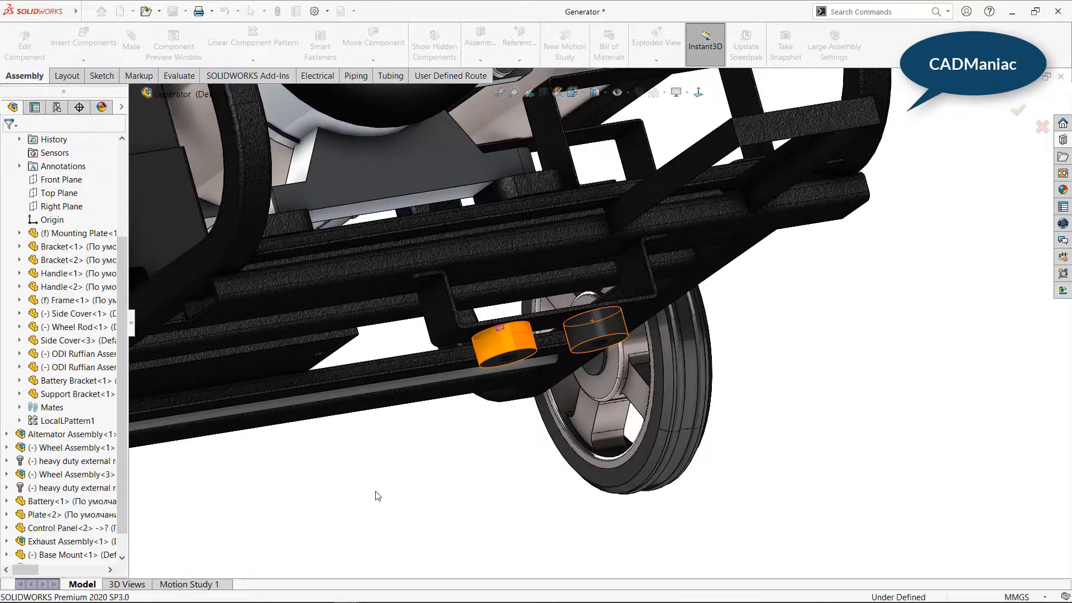
scroll(494, 452, "up", 3)
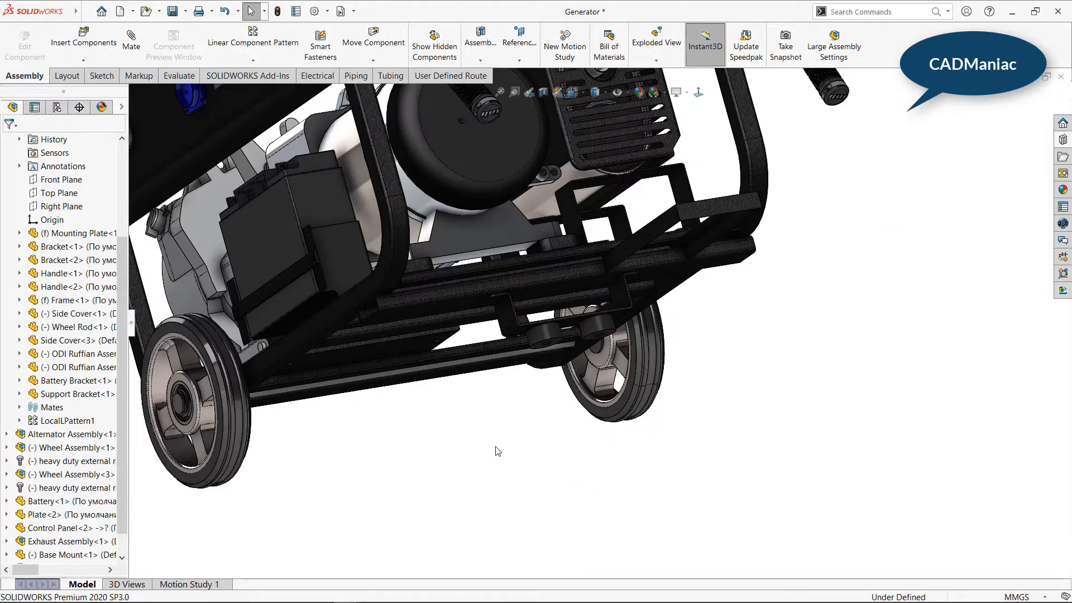
- Add an M6 hex socket head smart fastener in the first Base Mount's hole
middle_click_drag(497, 450, 494, 351)
scroll(497, 399, "down", 8)
scroll(582, 325, "up", 1)
scroll(867, 225, "down", 3)
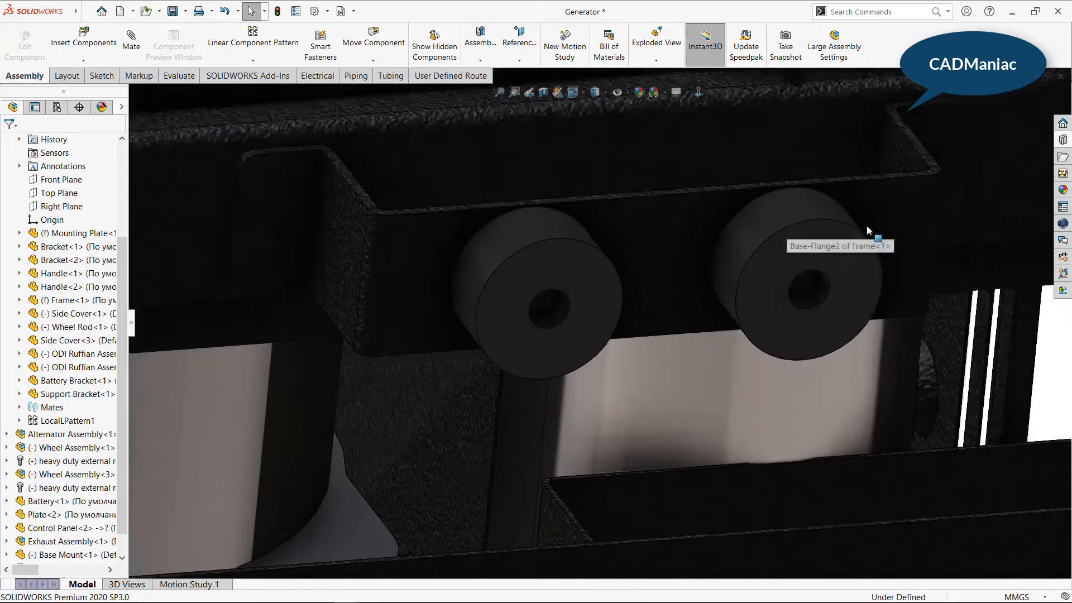
left_click(321, 49)
left_click(557, 342)
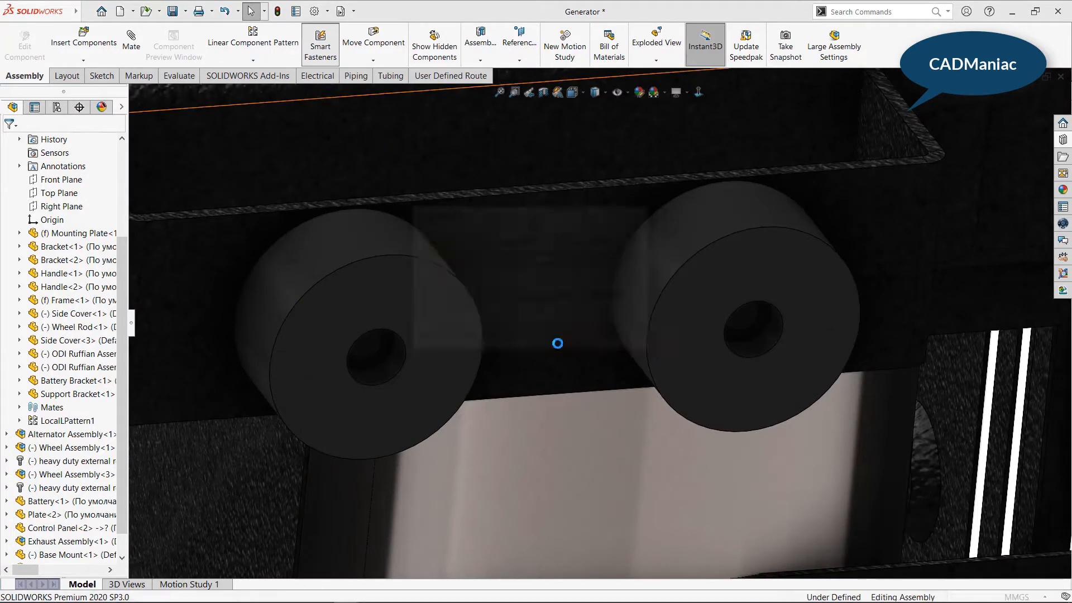
scroll(425, 348, "down", 1)
scroll(427, 344, "down", 5)
left_click(411, 359)
- Add an M6 hex socket head smart fastener in the second Base Mount's hole
scroll(411, 359, "up", 5)
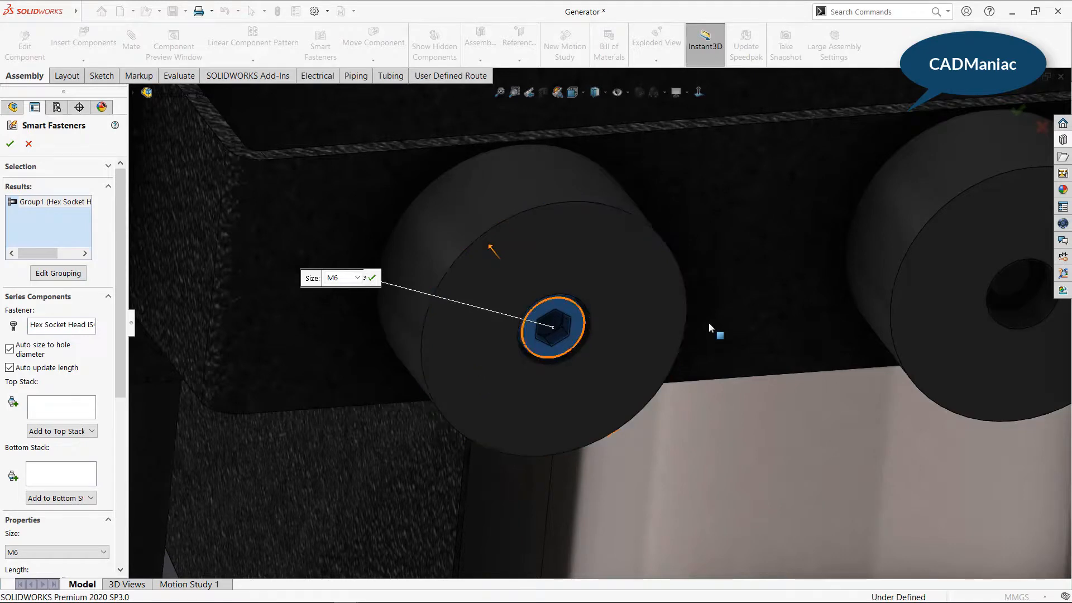
scroll(960, 330, "down", 3)
left_click(688, 337)
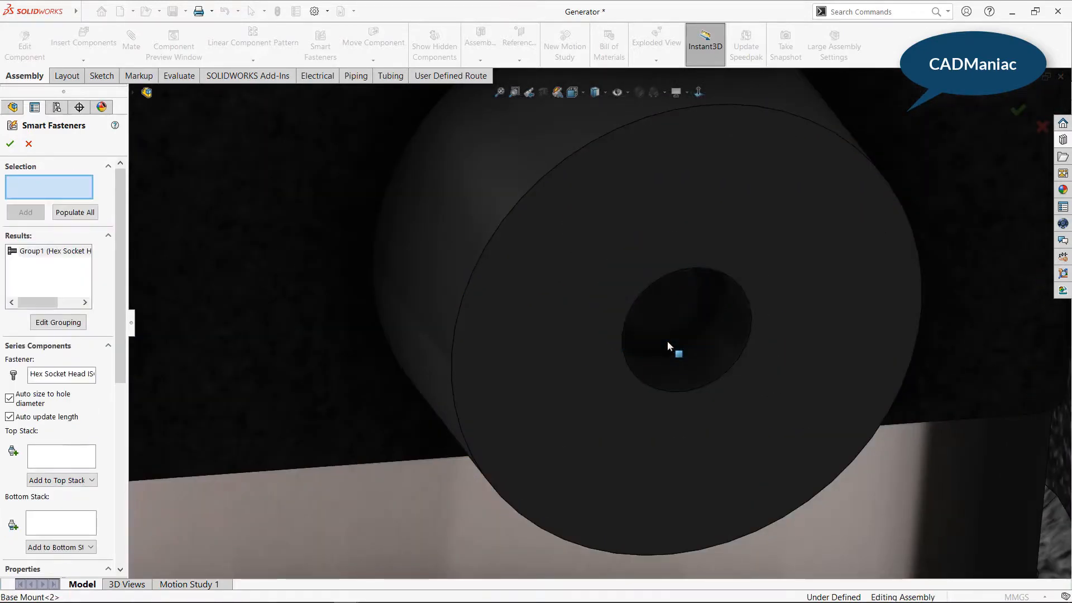
left_click(24, 213)
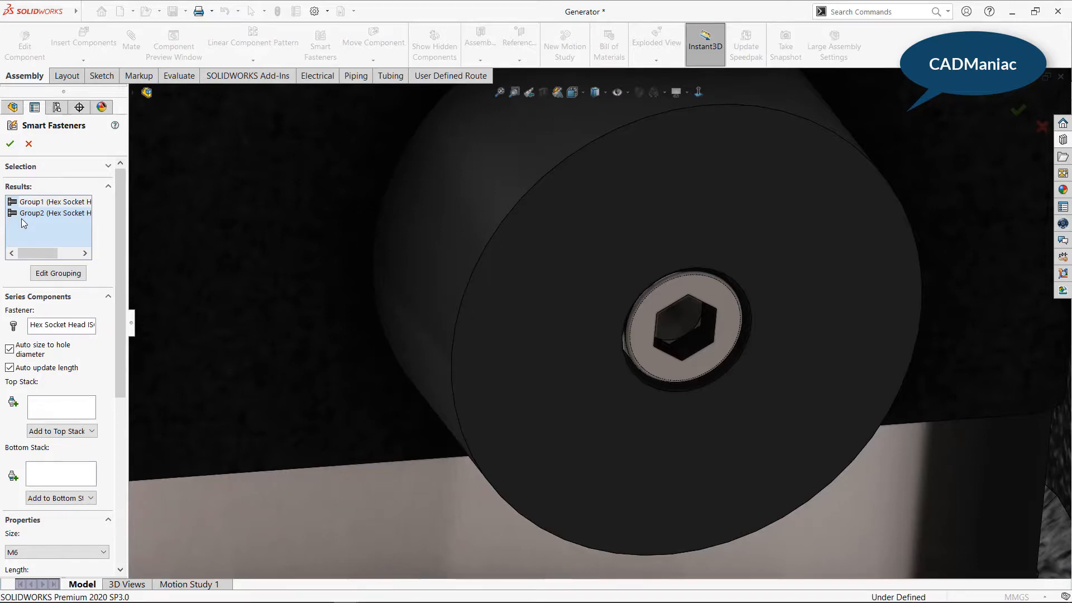
- Set the first Base Mount fastener's length to 25 mm
scroll(724, 300, "up", 8)
middle_click_drag(709, 305, 547, 482)
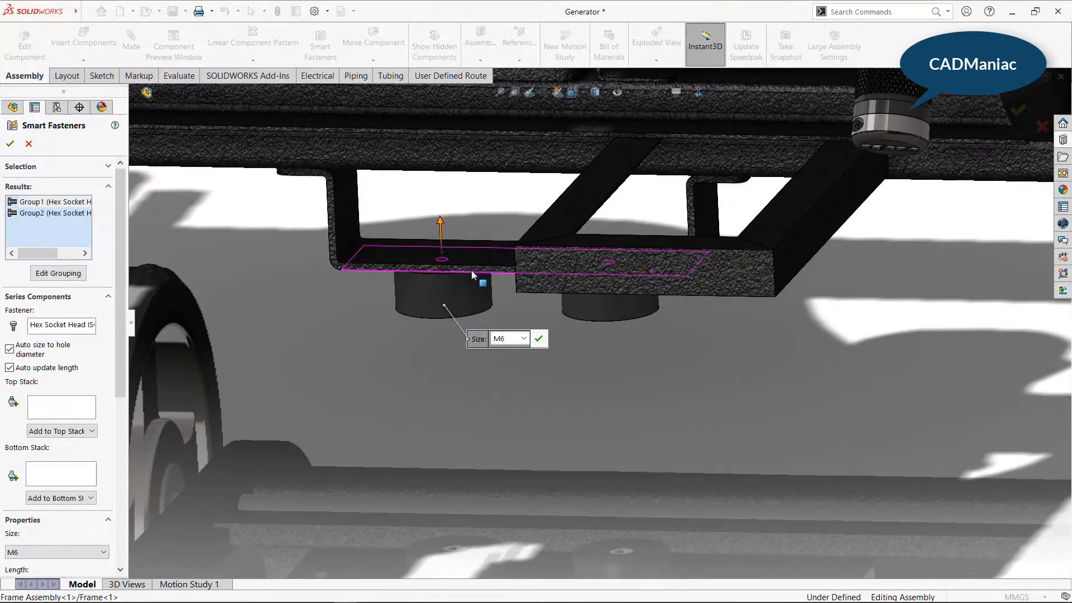
scroll(450, 240, "down", 4)
scroll(125, 423, "down", 5)
left_click(62, 407)
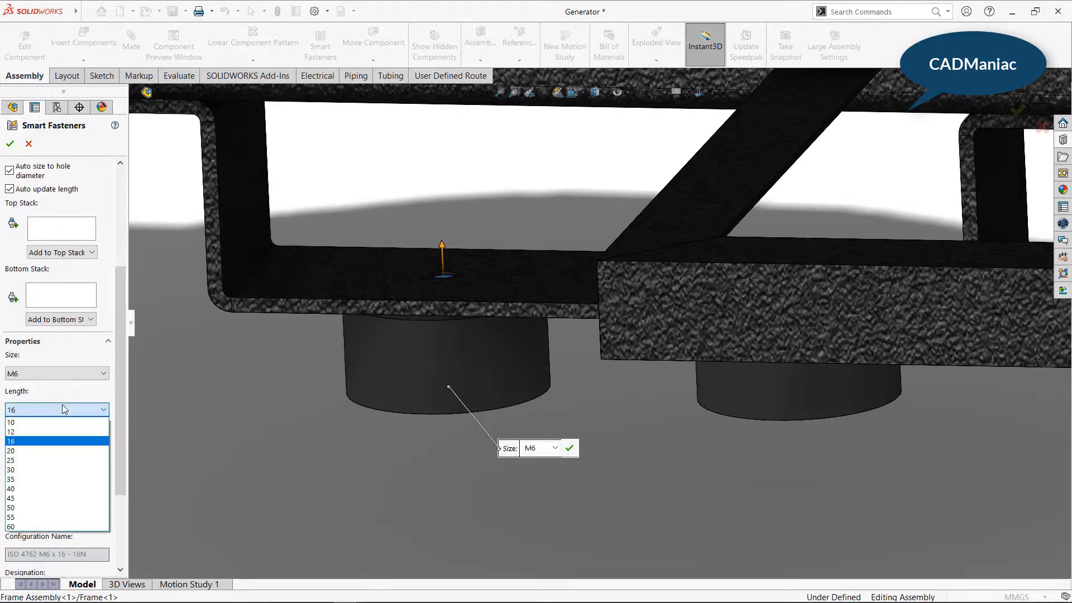
left_click(56, 457)
left_click(564, 309)
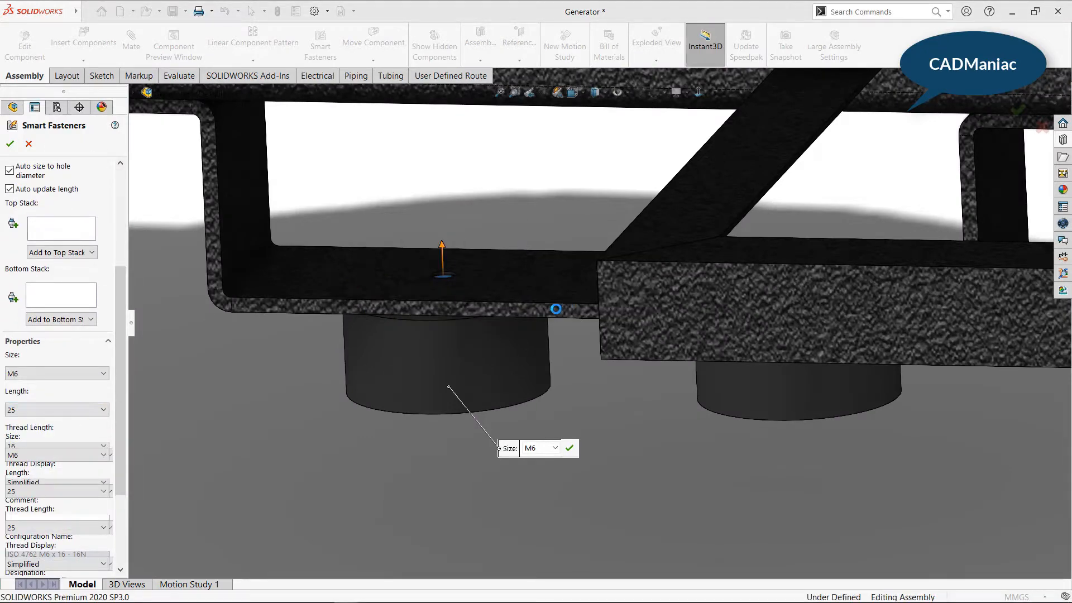
- Add an ISO 7093 large washer to the first fastener's bottom stack and replace it with a Hex Nut Grade C
left_click(60, 320)
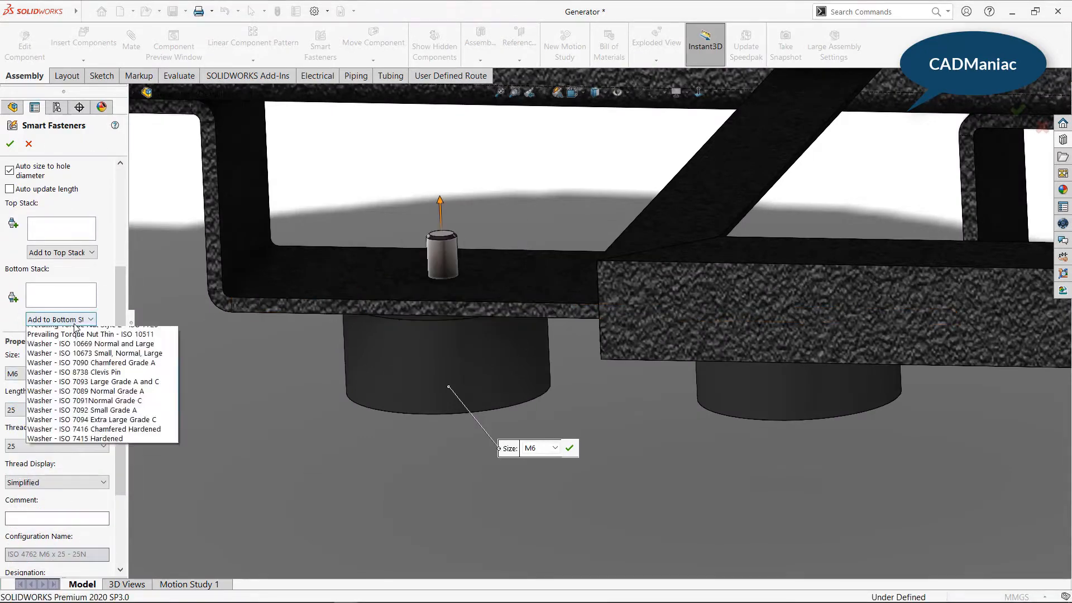
left_click(81, 383)
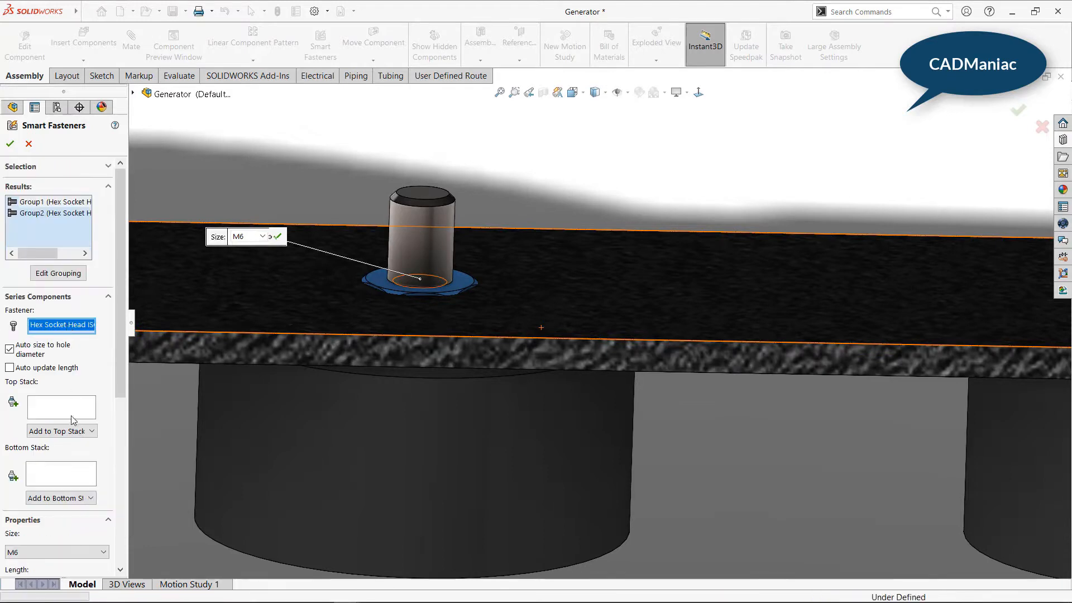
left_click(62, 498)
left_click(101, 269)
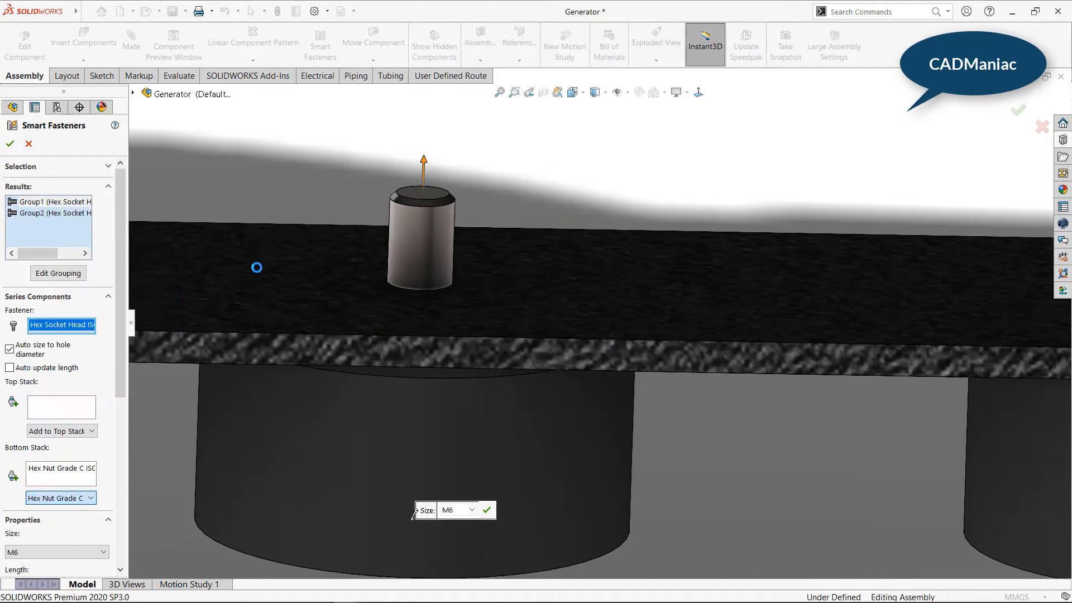
scroll(514, 321, "up", 2)
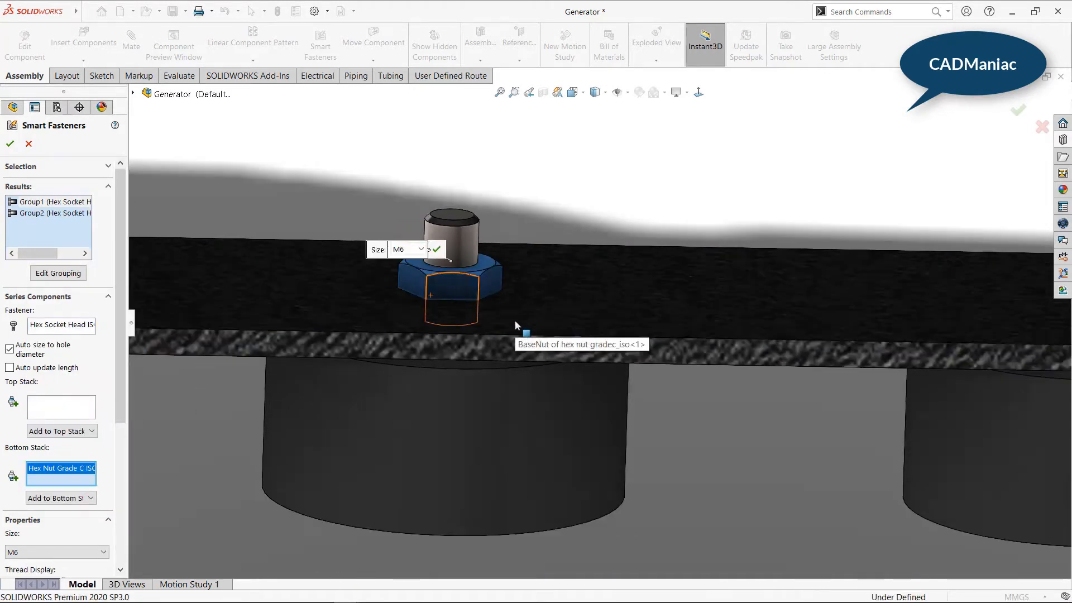
scroll(722, 355, "up", 3)
- Set the second Base Mount fastener's length to 25 mm and add a Hex Nut Grade C to its bottom stack
scroll(725, 355, "down", 2)
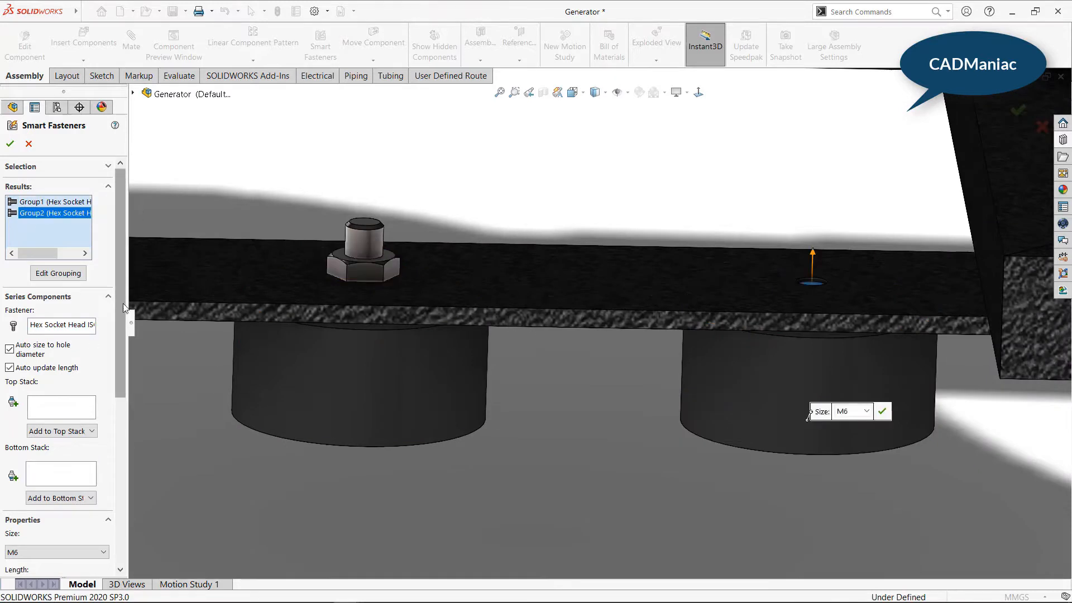
left_click_drag(123, 308, 122, 401)
left_click(56, 417)
left_click(27, 468)
left_click(569, 311)
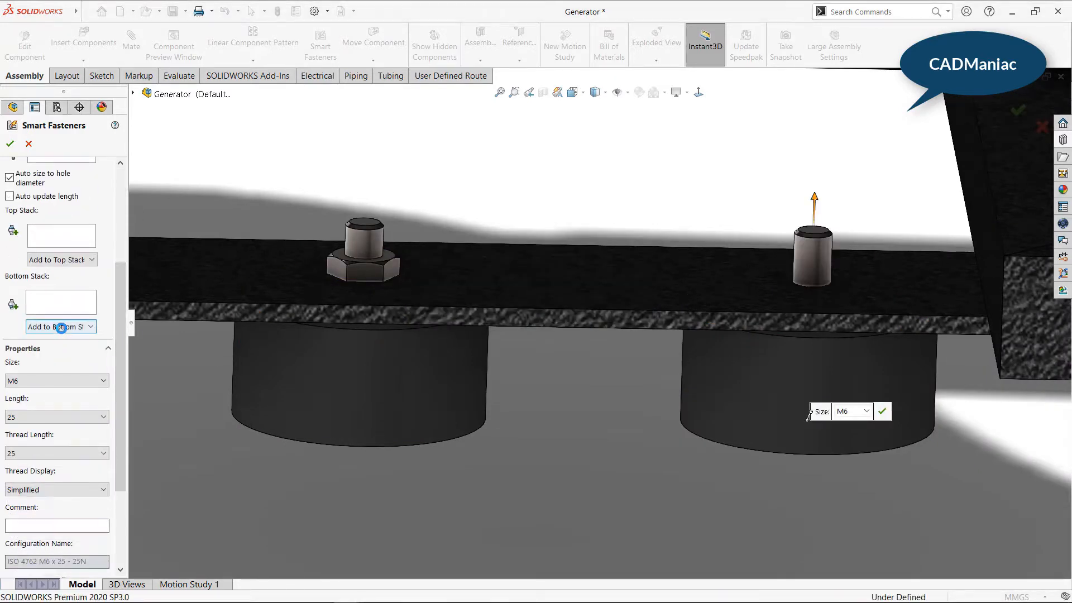
left_click(61, 327)
left_click(50, 357)
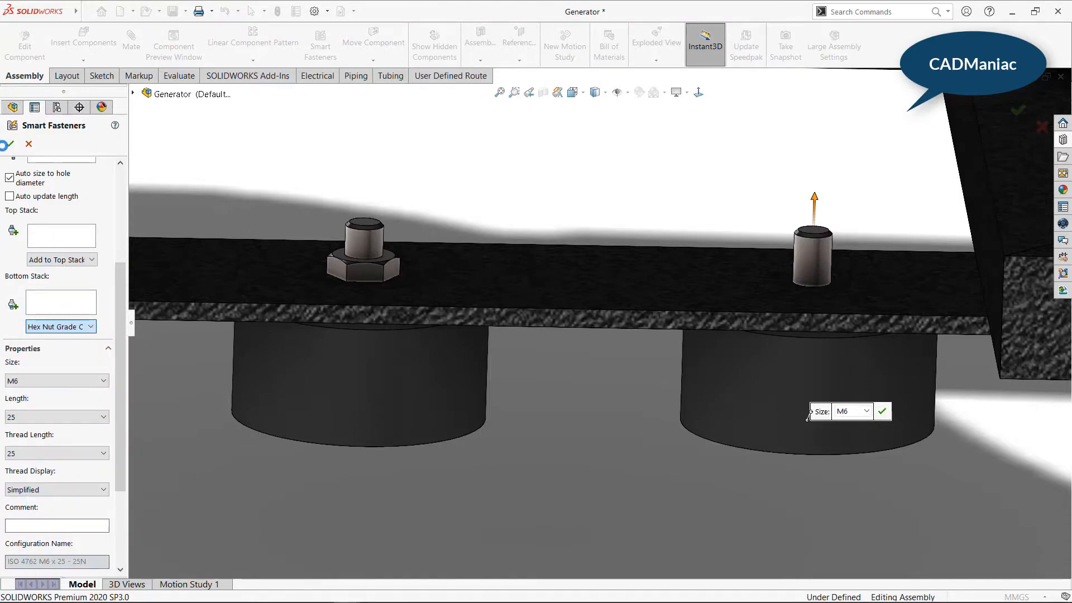
- Insert the PVC Assembly and place it beside the generator's handle end
scroll(558, 301, "up", 6)
middle_click_drag(581, 317, 646, 357)
scroll(617, 307, "up", 7)
middle_click_drag(625, 232, 535, 290)
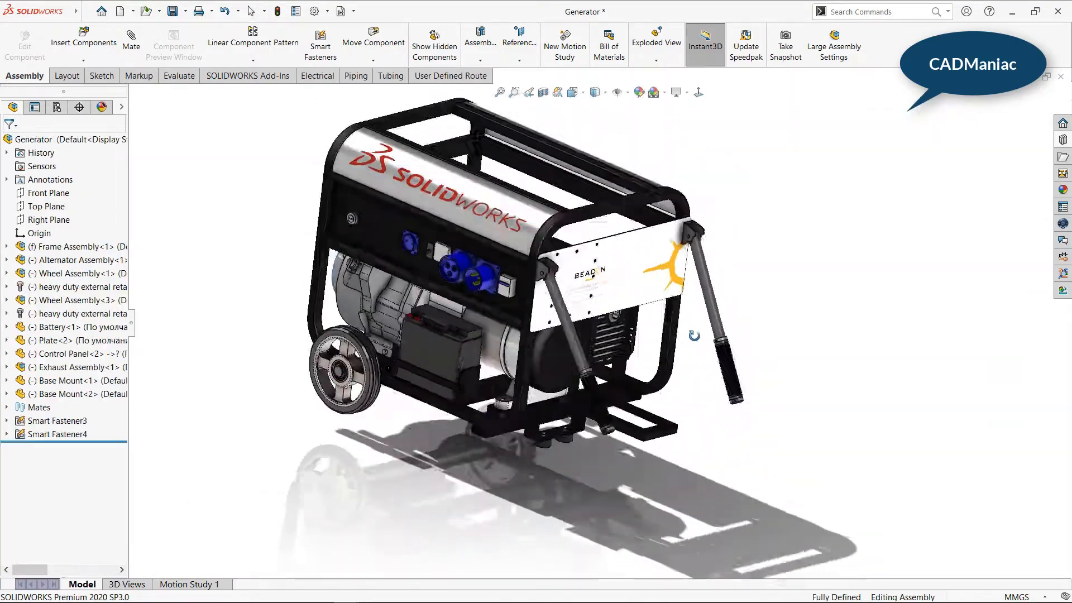
left_click(83, 37)
left_click(407, 262)
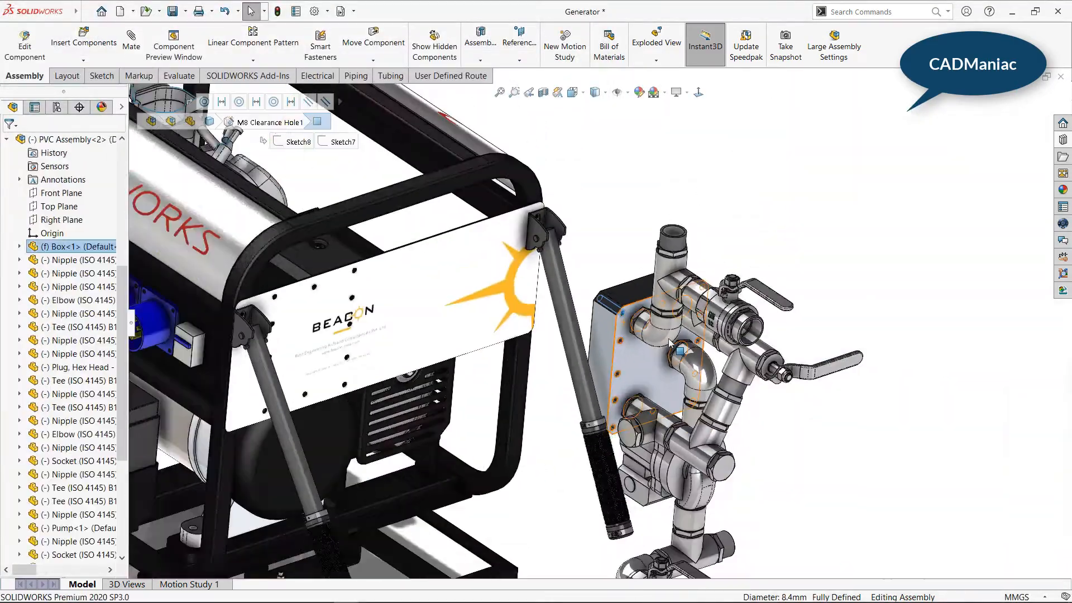
- Mate a hole of the PVC Assembly's box concentric with a 7 mm hole in the mounting plate
scroll(536, 280, "down", 6)
scroll(536, 318, "down", 4)
left_click(536, 320)
left_click(626, 310)
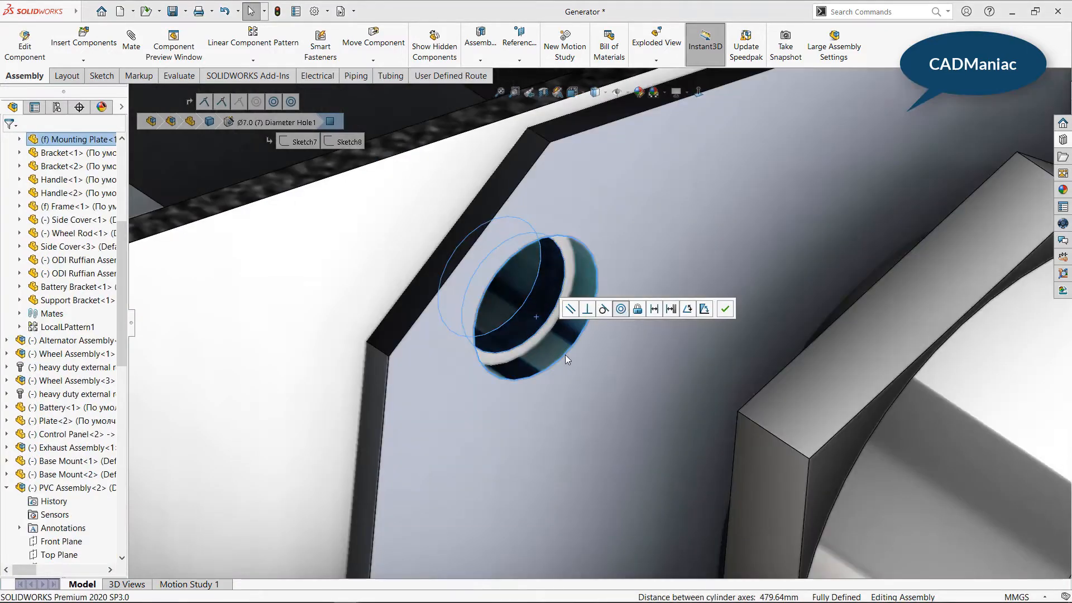
left_click(725, 308)
- Mate the box's next hole down concentric with the corresponding mounting plate hole beside the handle bracket
scroll(604, 335, "up", 8)
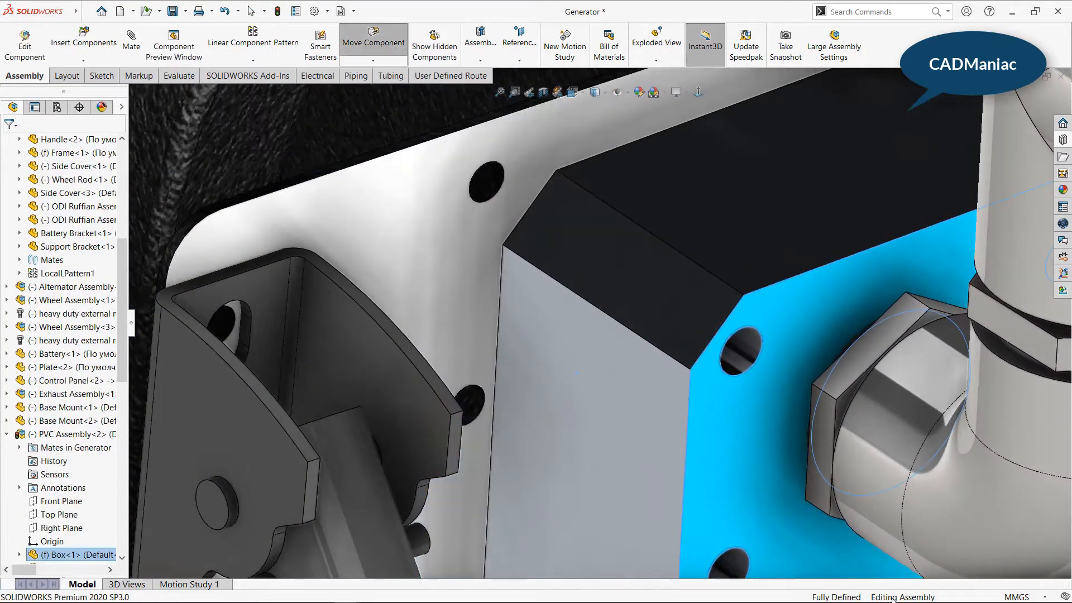
left_click(729, 563)
left_click(473, 405, "ctrl")
left_click(560, 403)
left_click(663, 402)
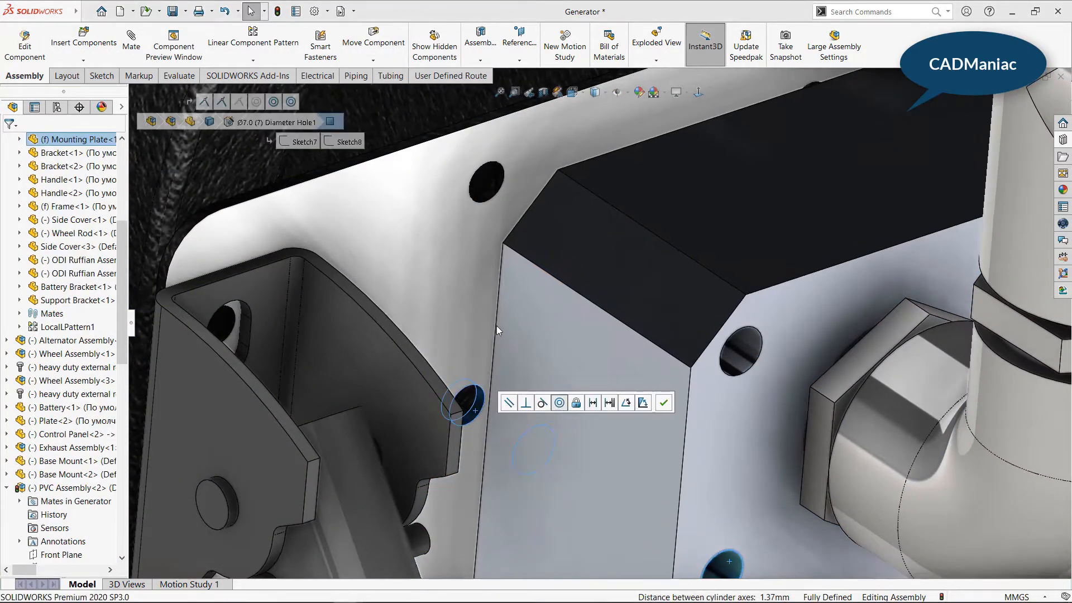
- Mate the back face of the PVC Assembly's box coincident with the mounting plate's outer face
left_click(468, 296)
scroll(468, 294, "up", 2)
middle_click_drag(468, 293, 525, 280)
left_click(527, 282, "ctrl")
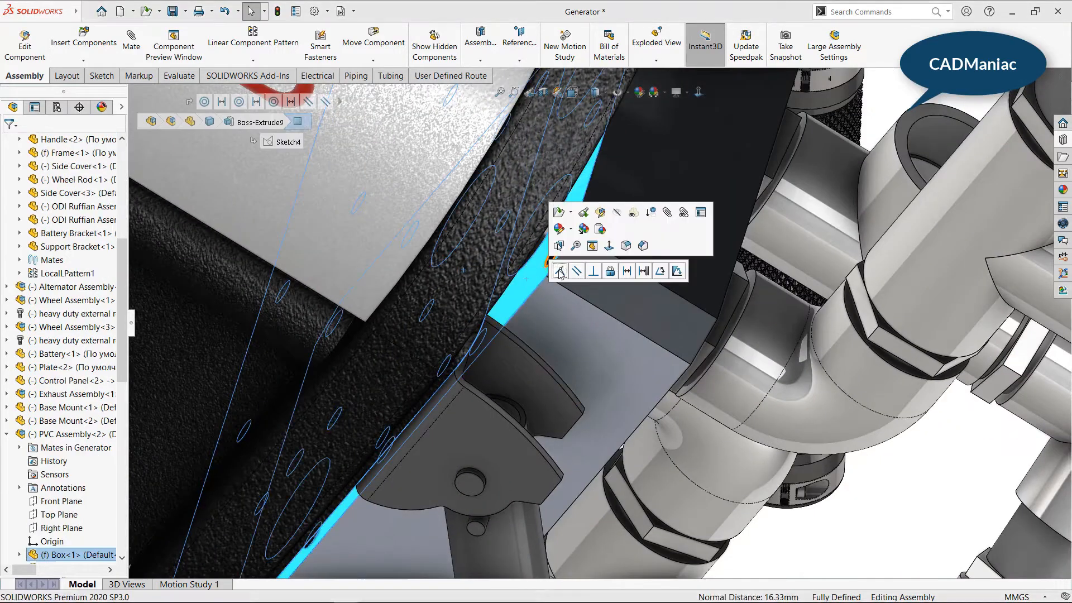
left_click(555, 279)
scroll(434, 265, "up", 6)
middle_click_drag(434, 265, 464, 246)
right_click(646, 382)
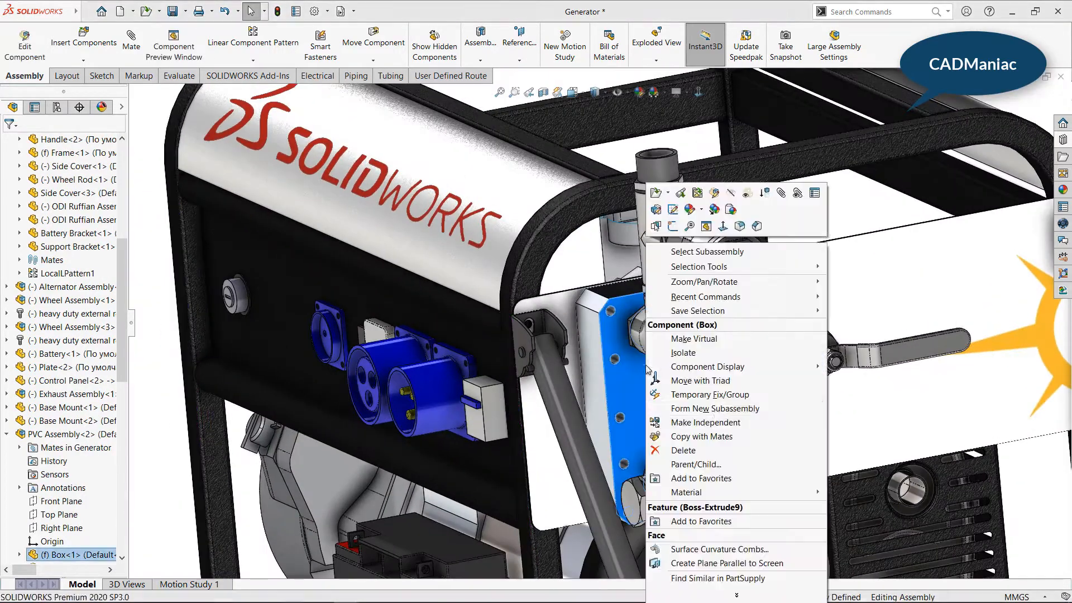
mouse_move(719, 495)
left_click(225, 179)
scroll(225, 180, "up", 5)
left_click(224, 178)
- Add M8 hex socket head Smart Fasteners to the clearance holes of the PVC Assembly's box
scroll(646, 366, "down", 5)
middle_click_drag(646, 365, 544, 402)
left_click(321, 45)
left_click(567, 338)
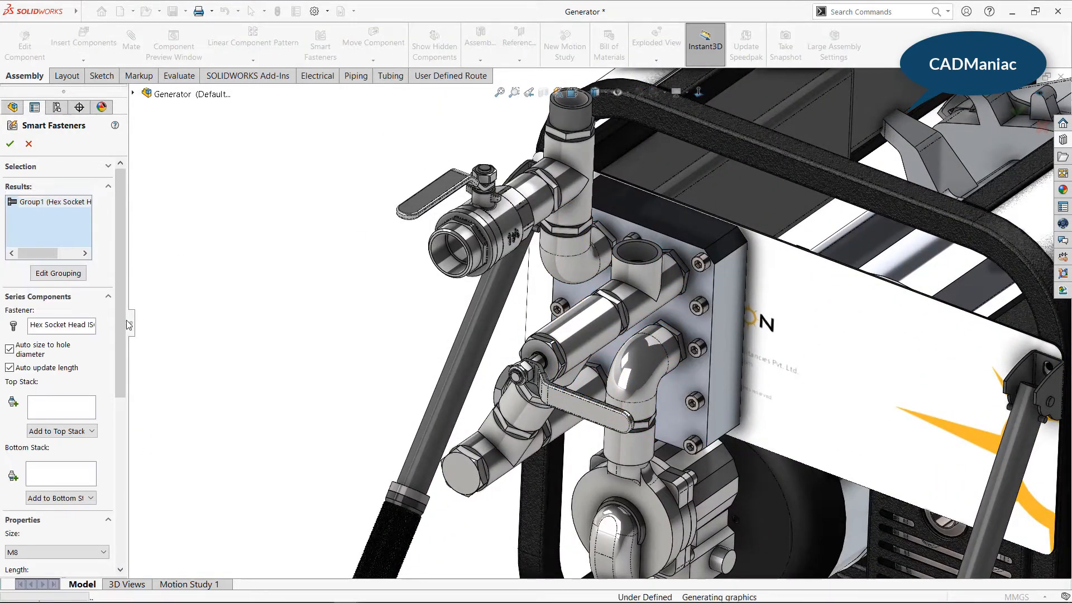
- Add ISO 10669 washers to the box fasteners' top and bottom stacks and a Hex Thin Nut Grade AB ISO 4035 to the bottom stack
scroll(123, 369, "down", 3)
left_click(68, 345)
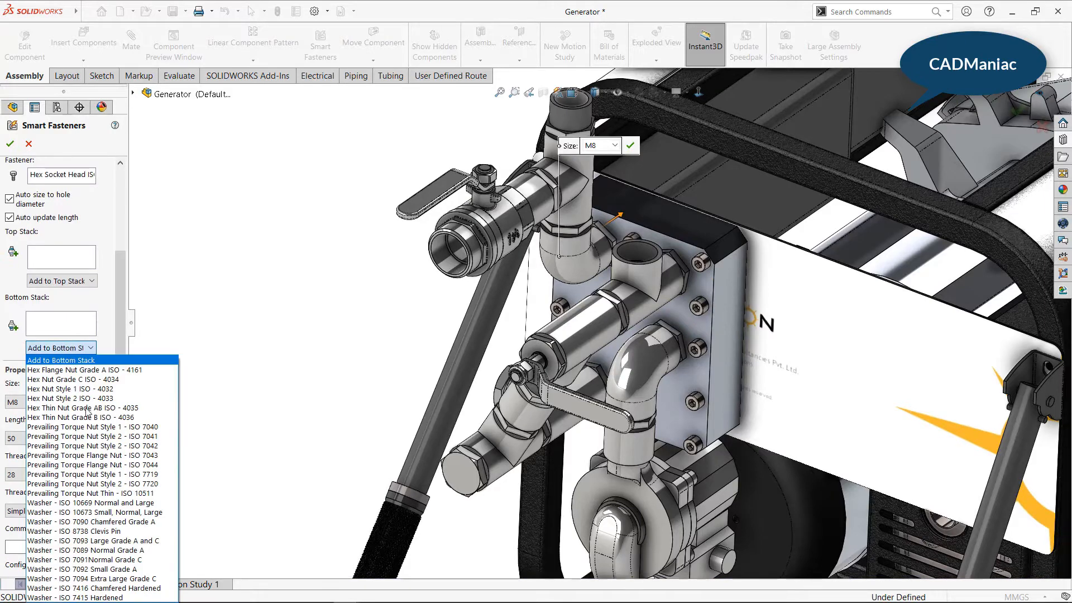
left_click(116, 502)
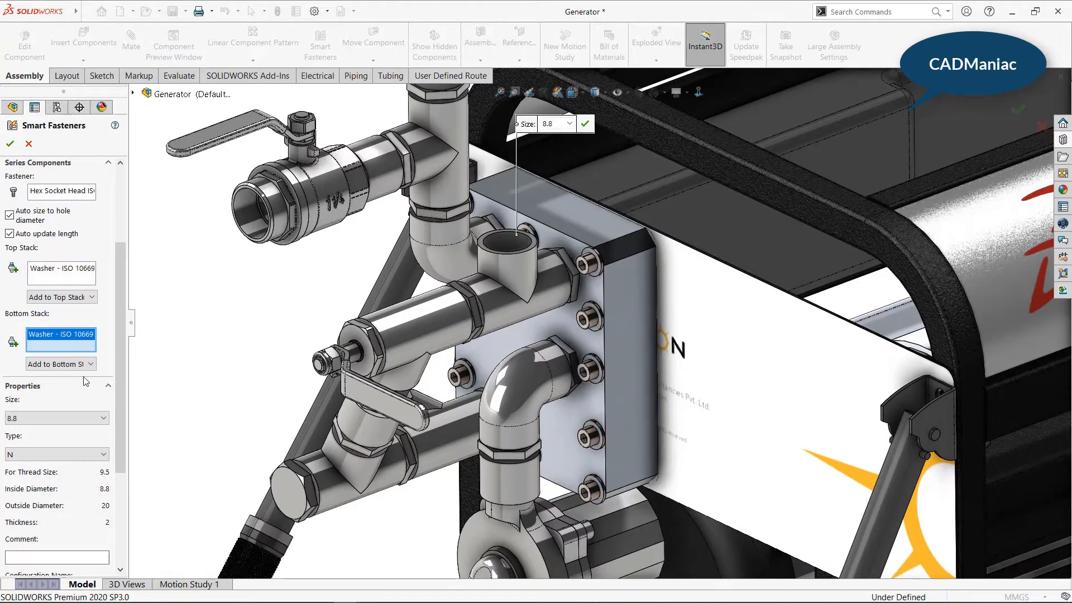
left_click(73, 364)
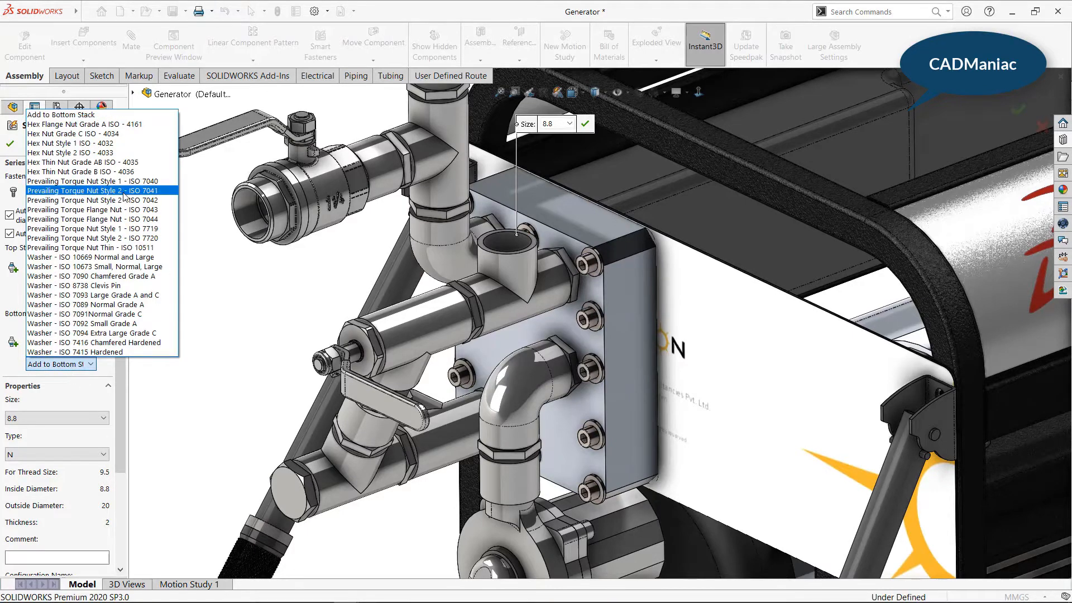
left_click(112, 162)
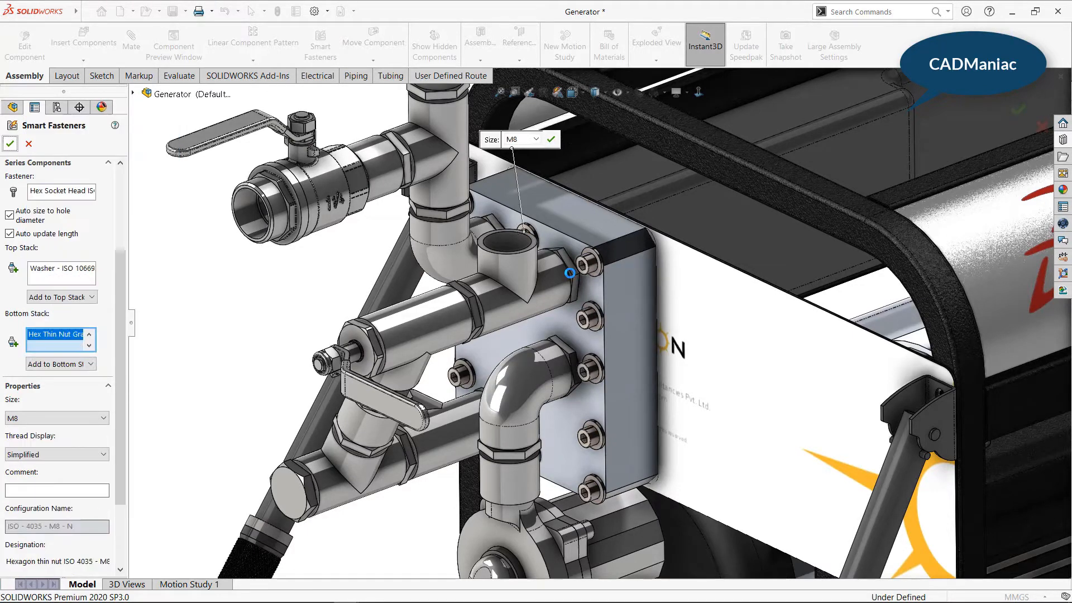
- Insert the Tank Assembly and place it above the PVC Assembly, beside the frame
middle_click_drag(601, 294, 511, 438)
scroll(730, 364, "down", 3)
scroll(731, 364, "up", 10)
scroll(614, 360, "down", 5)
middle_click_drag(614, 360, 726, 346)
left_click(84, 35)
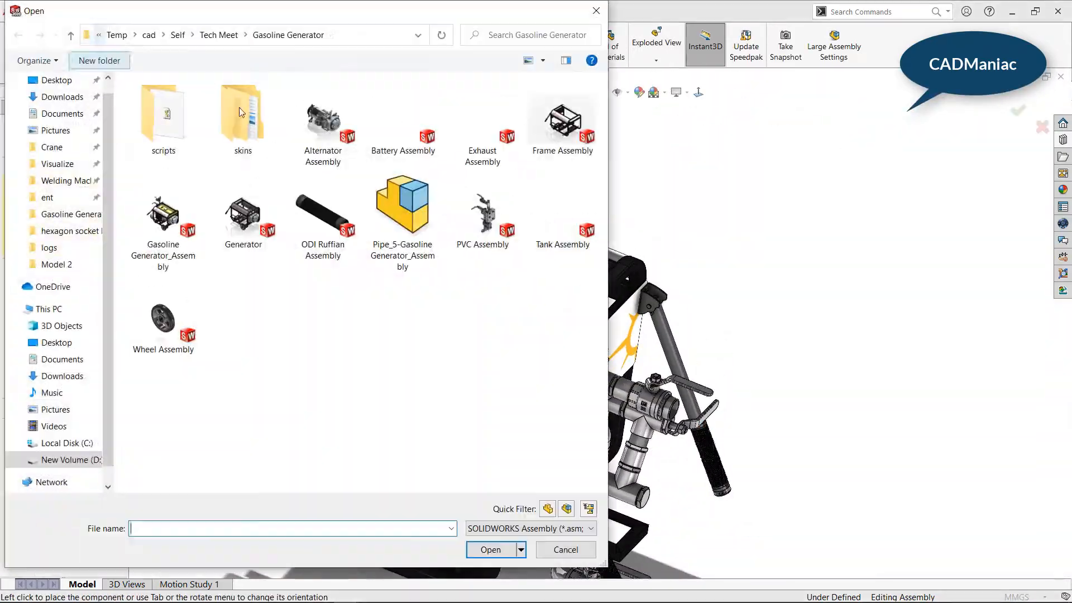
double_click(564, 246)
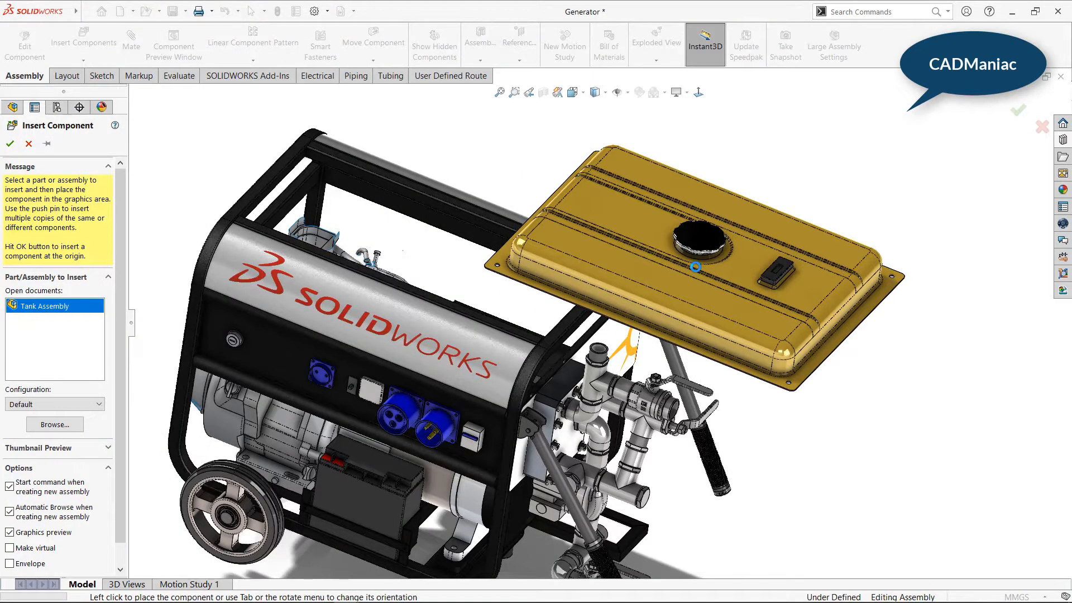
left_click(778, 186)
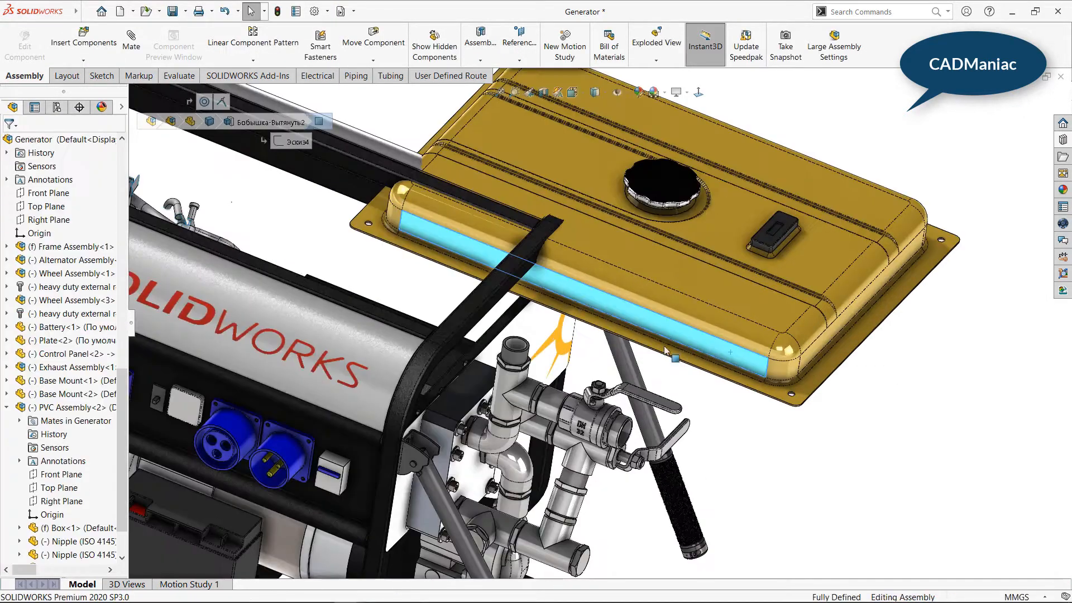
- Mate the Tank Assembly to the frame so the fuel tank sits within the frame's upper opening
middle_click_drag(778, 186, 804, 289)
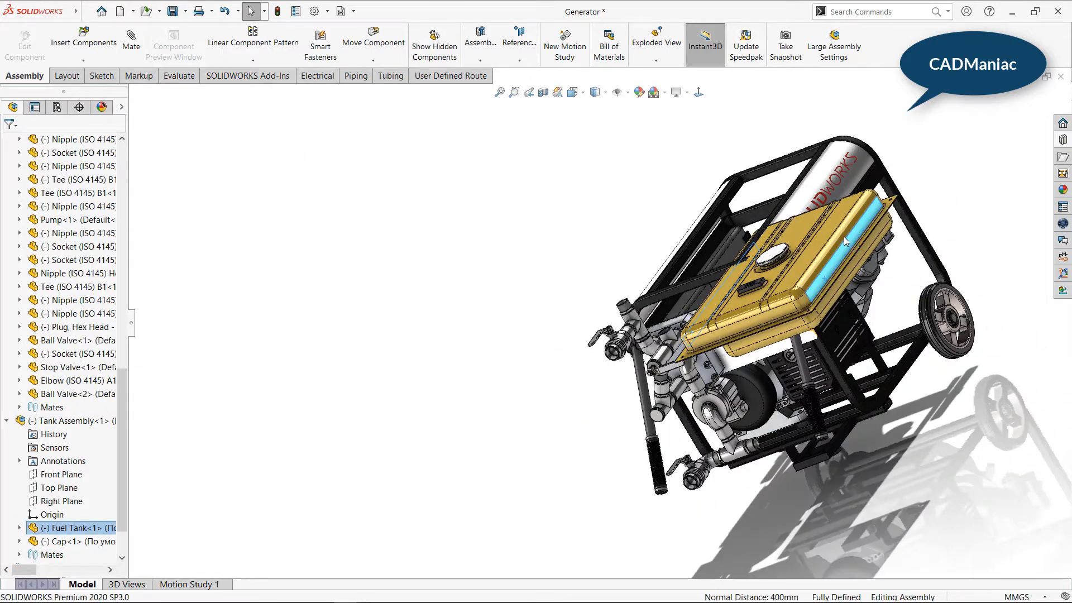
scroll(843, 236, "up", 5)
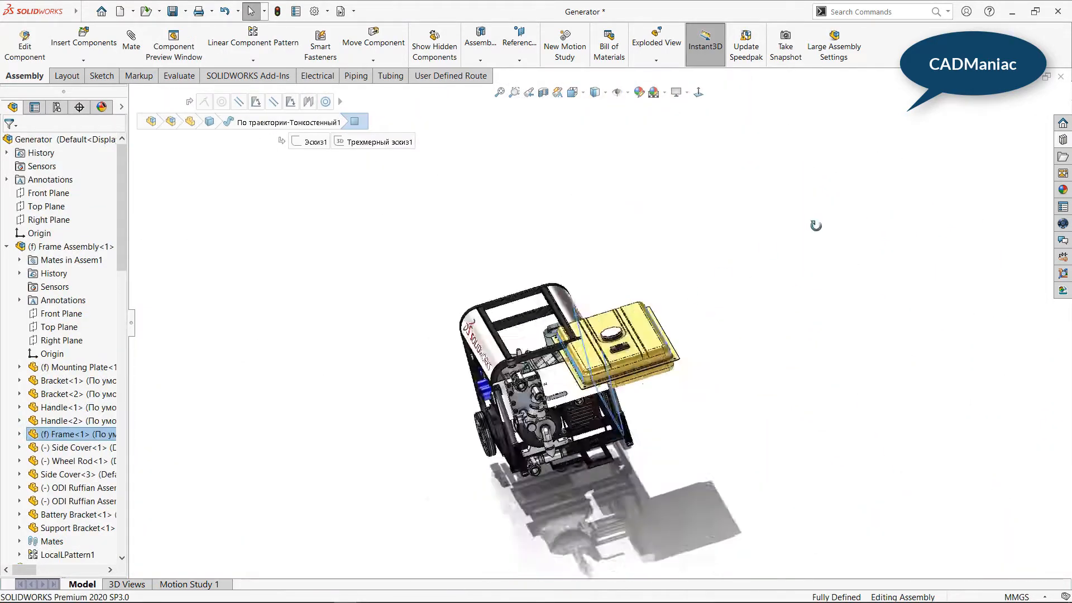
scroll(457, 360, "up", 5)
left_click(457, 360)
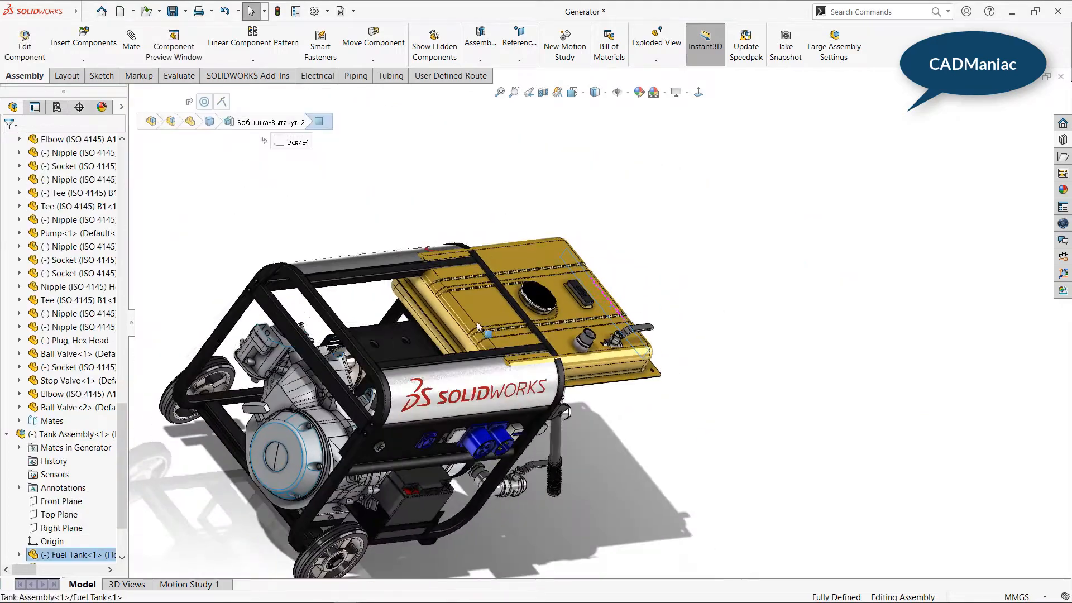
scroll(457, 304, "up", 3)
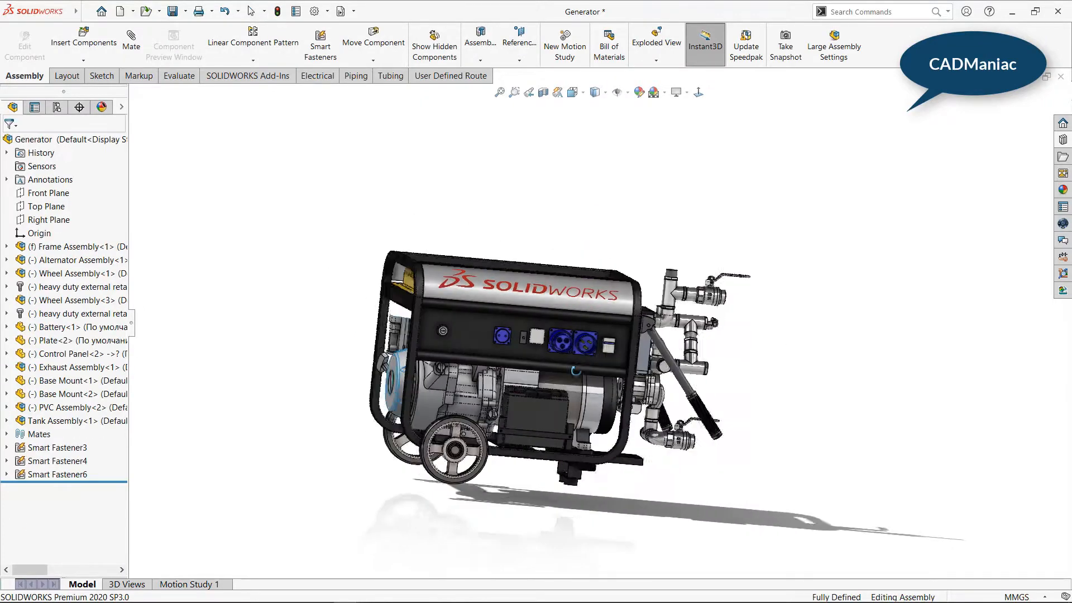
- Insert the Pump-2 part and place it below the generator's base near the lower PVC pipes
left_click(95, 51)
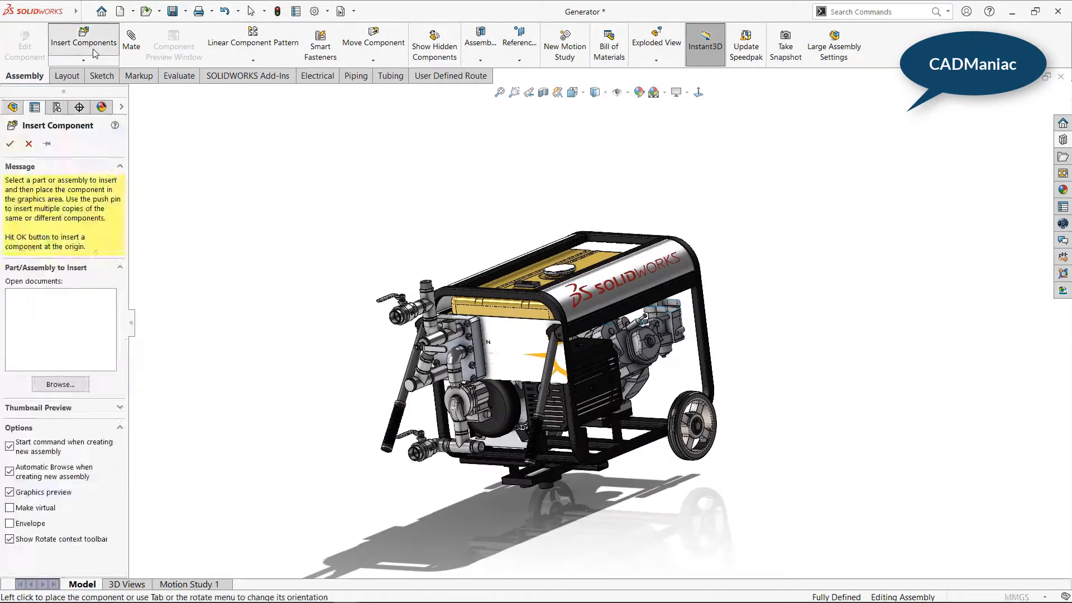
left_click(490, 550)
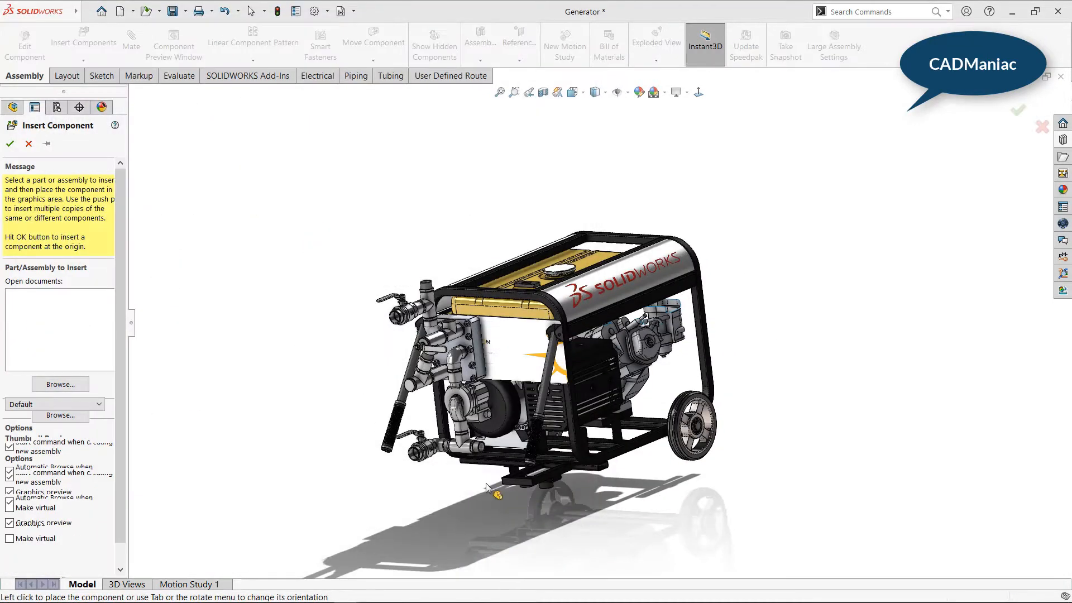
left_click(510, 467)
- Mate Pump-2's cylindrical inlet concentric with the bore of the lower PVC nipple and move the pump to the nipple's open end
scroll(503, 480, "down", 3)
right_click_drag(506, 483, 351, 441)
scroll(352, 440, "down", 2)
scroll(401, 412, "down", 2)
left_click(448, 373)
left_click(648, 247, "ctrl")
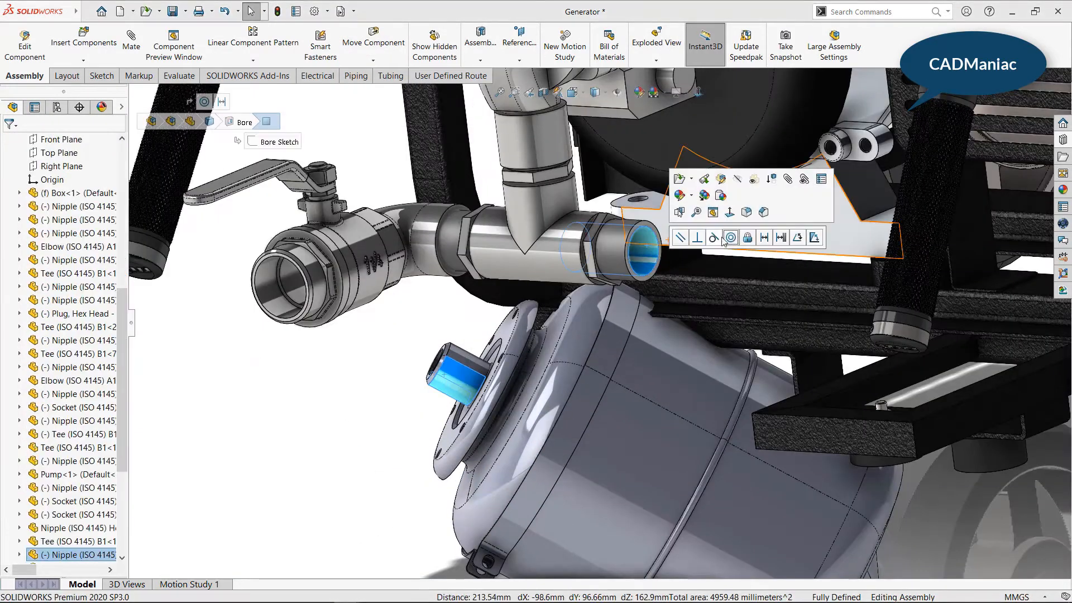
left_click(730, 237)
left_click(835, 237)
left_click_drag(631, 332, 971, 316)
middle_click_drag(519, 380, 692, 335)
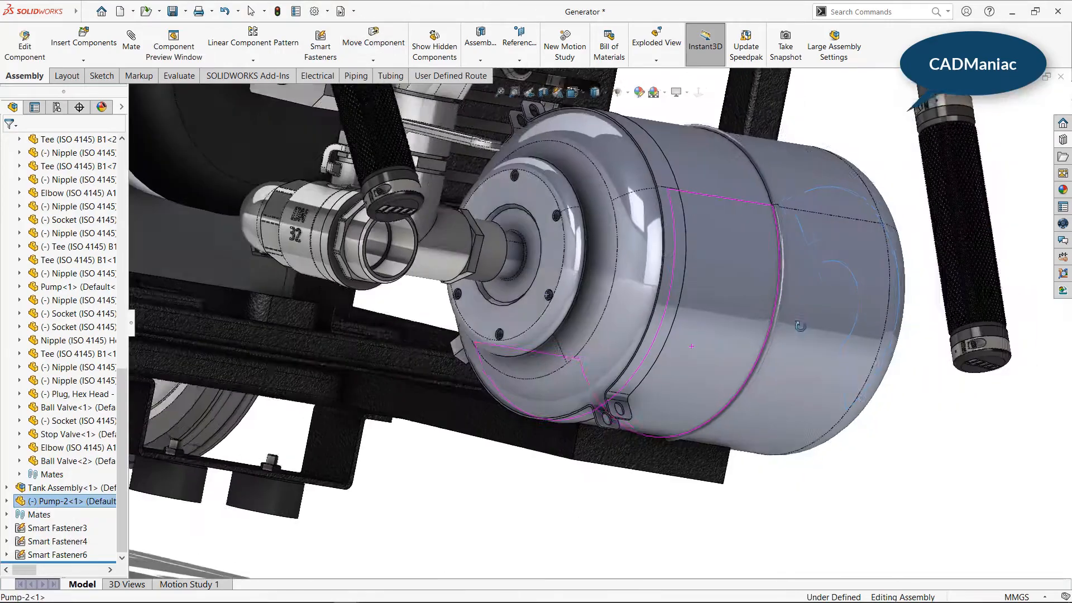
- Add a parallel mate between the flat face of Pump-2's clamp lug and the generator frame
left_click(629, 414)
scroll(620, 416, "down", 3)
middle_click_drag(569, 435, 378, 338)
left_click(333, 349, "ctrl")
key("Escape")
- Add a 10 mm distance mate between Pump-2's flange face and the end face of the lower PVC nipple
middle_click_drag(449, 402, 475, 335)
scroll(603, 182, "down", 3)
middle_click_drag(605, 184, 562, 201)
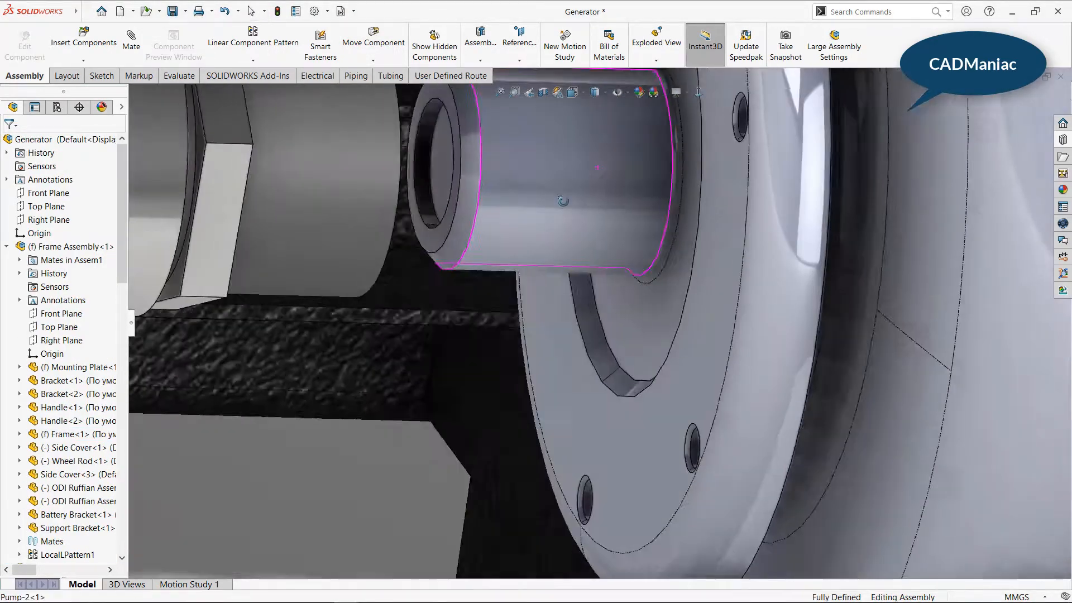
left_click(628, 325)
scroll(558, 291, "up", 3)
middle_click_drag(505, 271, 449, 325)
scroll(537, 179, "down", 3)
left_click(539, 207)
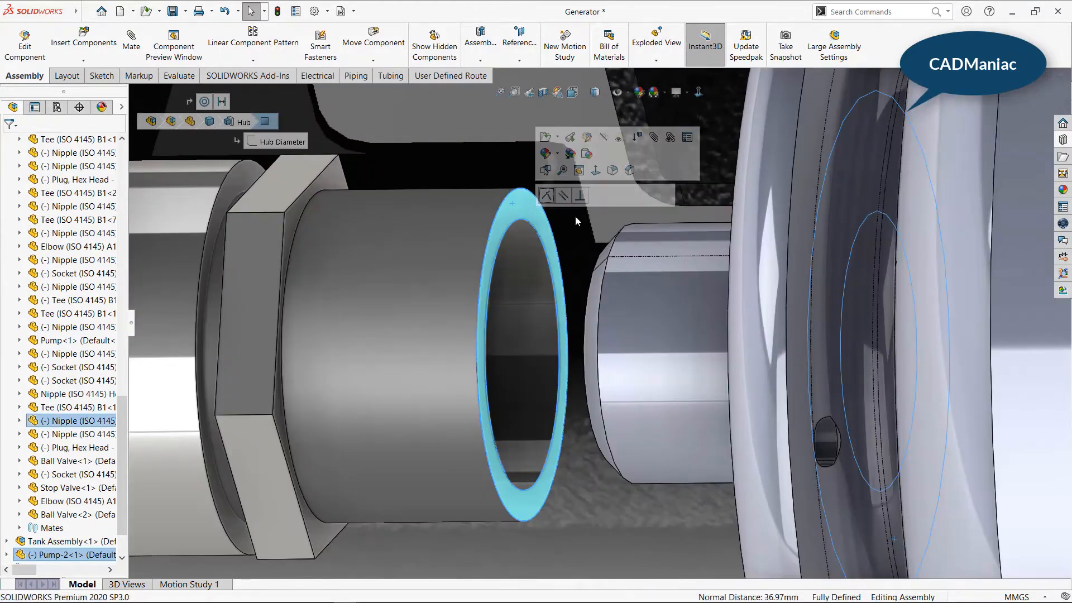
left_click(613, 196)
type("1")
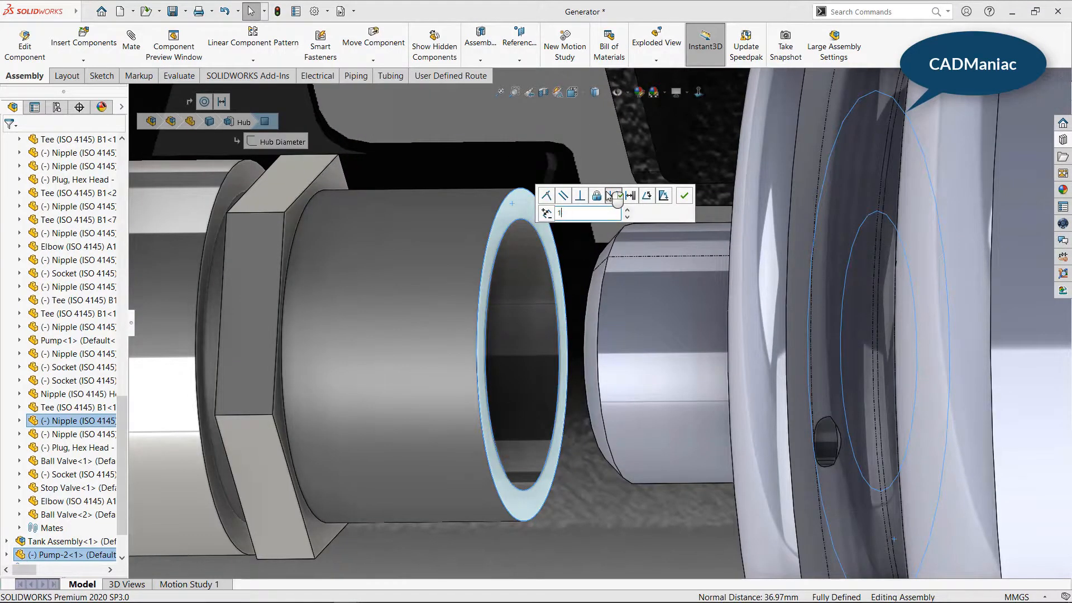
type("0.000mm")
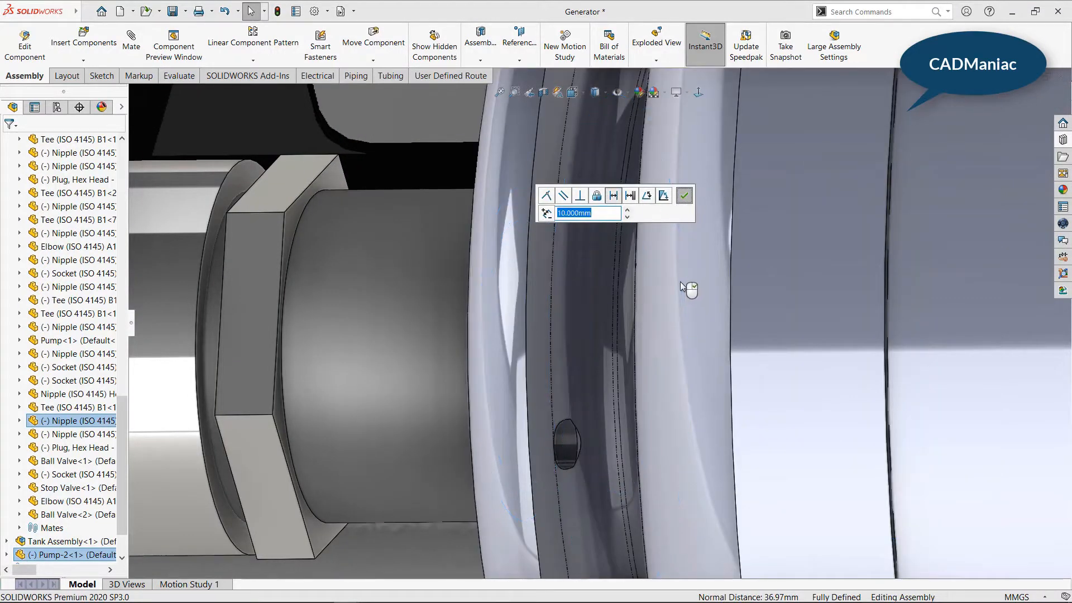
key("Return")
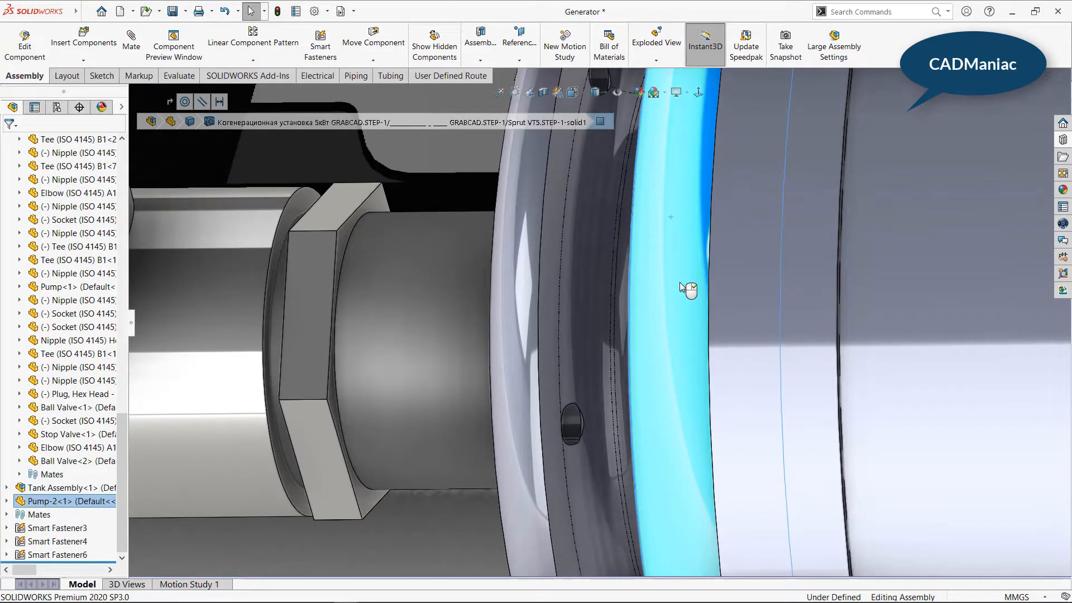
- Apply a grey metallic appearance matching the PVC pipes to the whole of Pump-2
scroll(681, 285, "up", 5)
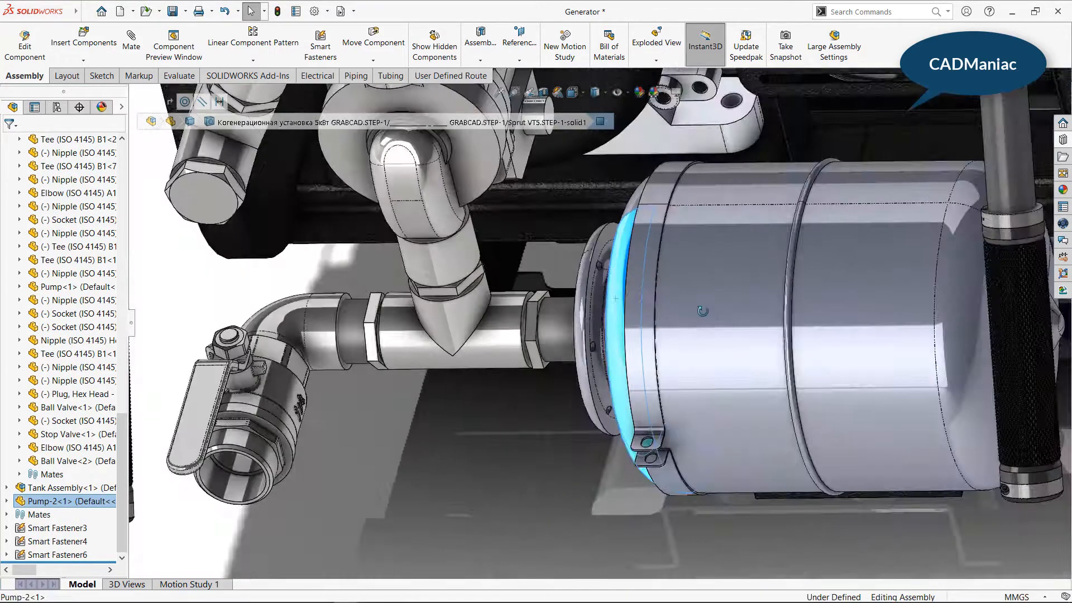
left_click(545, 470)
scroll(545, 470, "up", 3)
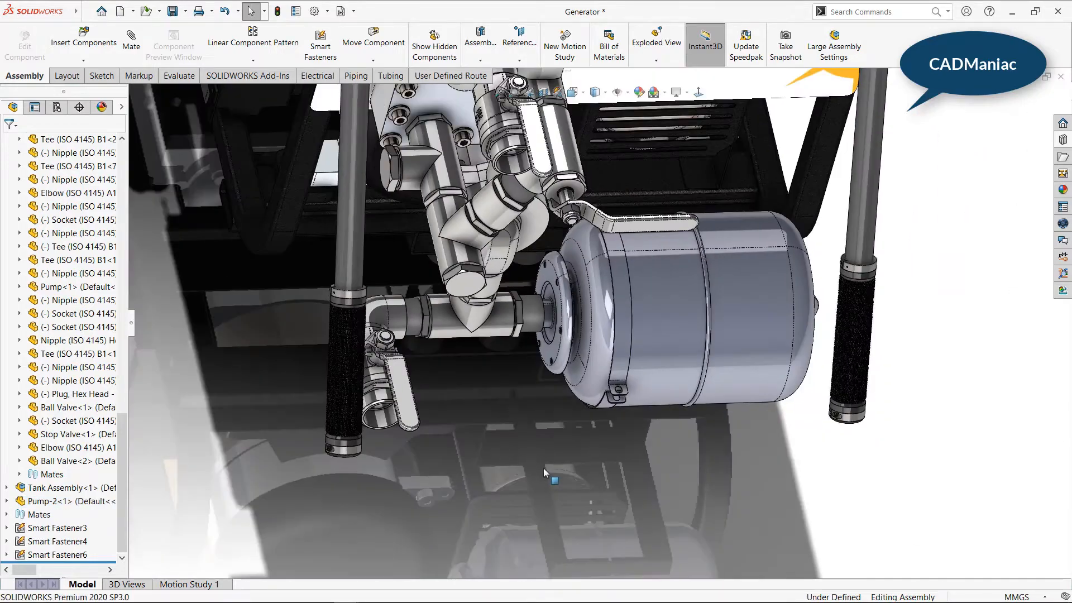
middle_click_drag(545, 470, 518, 304)
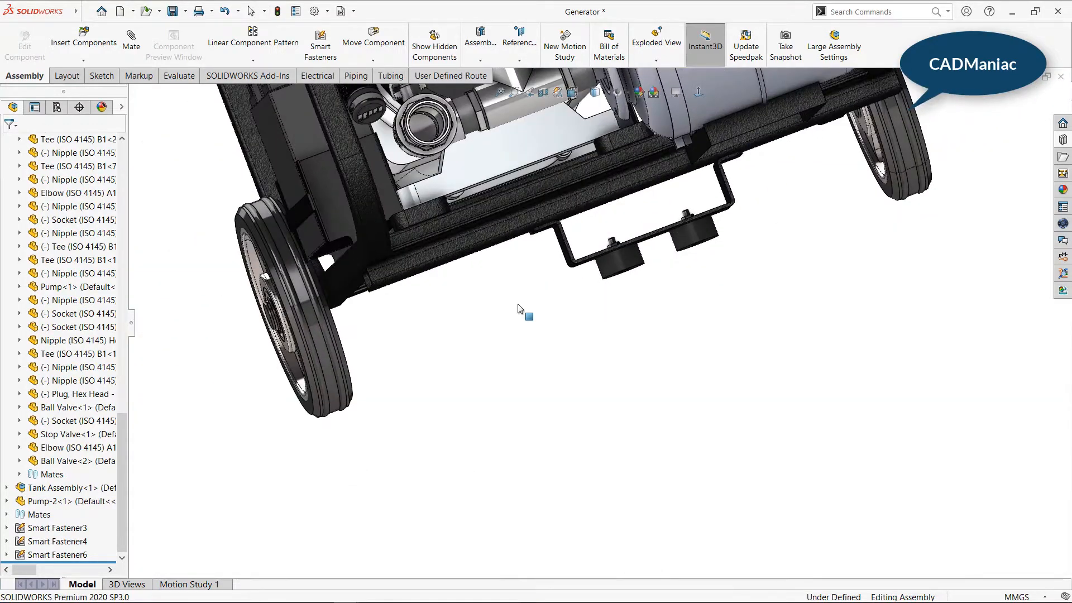
scroll(539, 419, "up", 6)
middle_click_drag(727, 108, 456, 190)
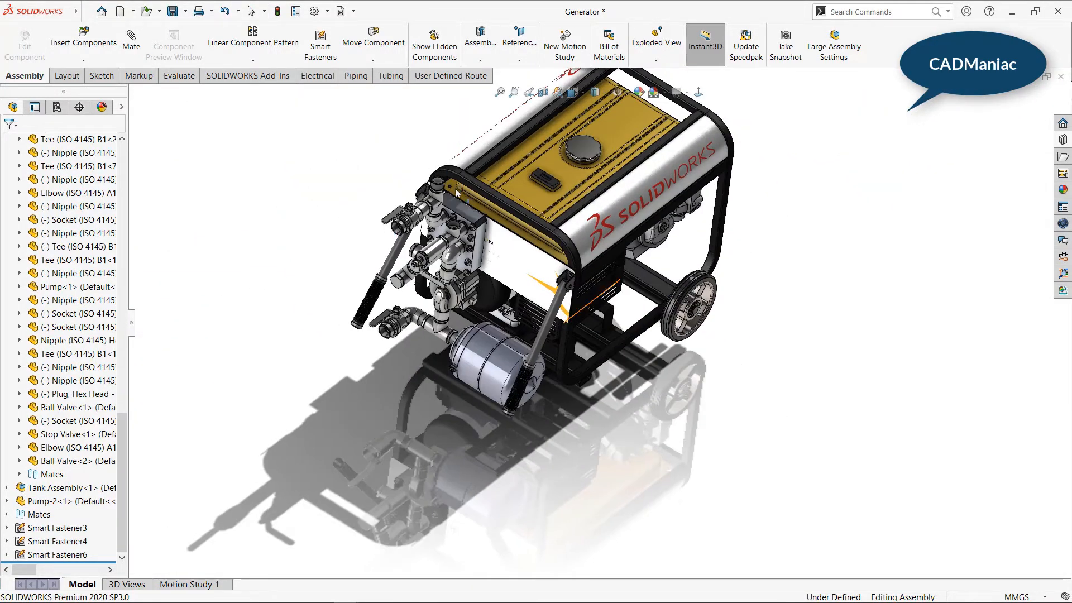
scroll(469, 329, "down", 8)
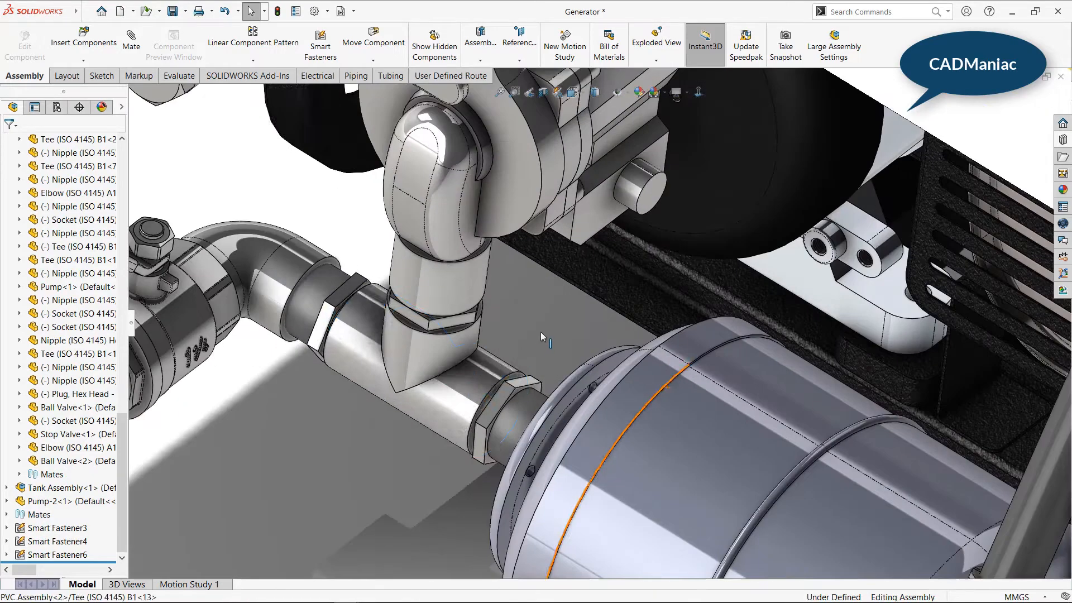
left_click(553, 324)
left_click(705, 398)
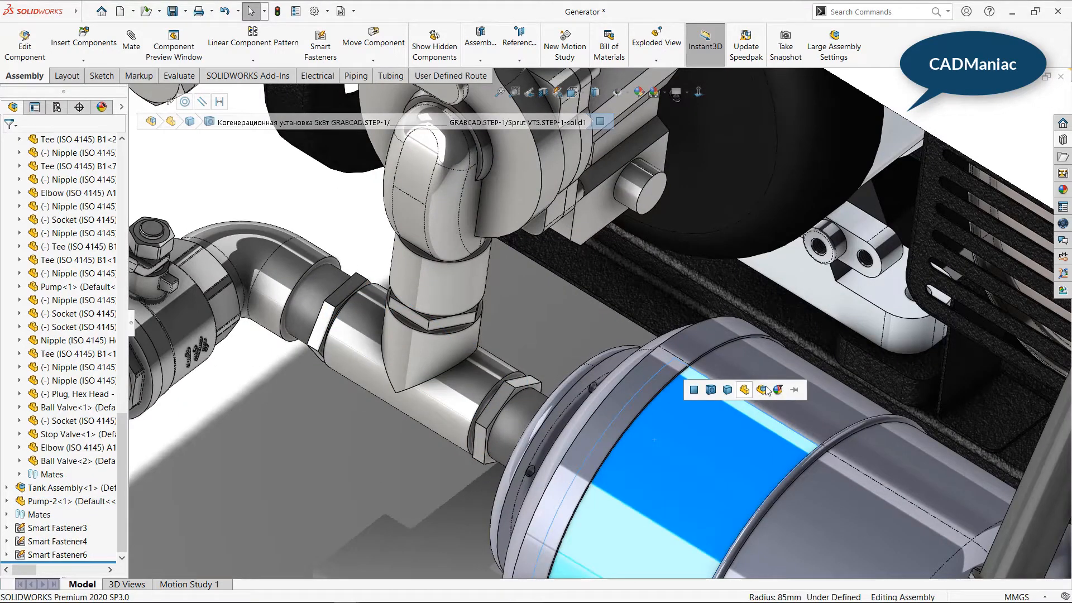
left_click(741, 389)
left_click(758, 391)
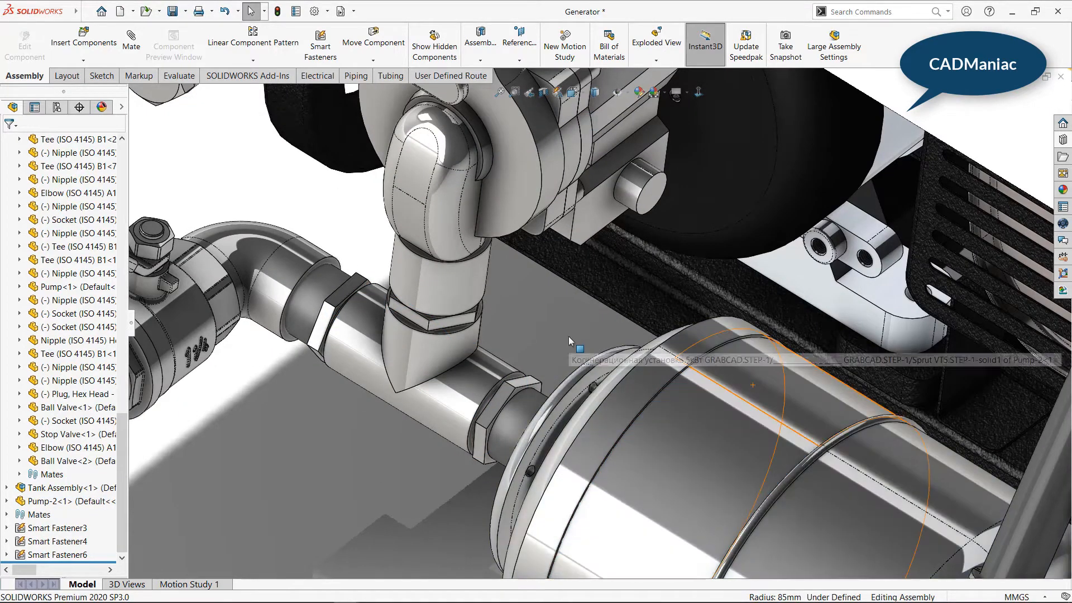
- Insert the Meter part into the assembly and place it in open space above the PVC piping
scroll(568, 336, "up", 8)
middle_click_drag(568, 336, 737, 395)
left_click(95, 44)
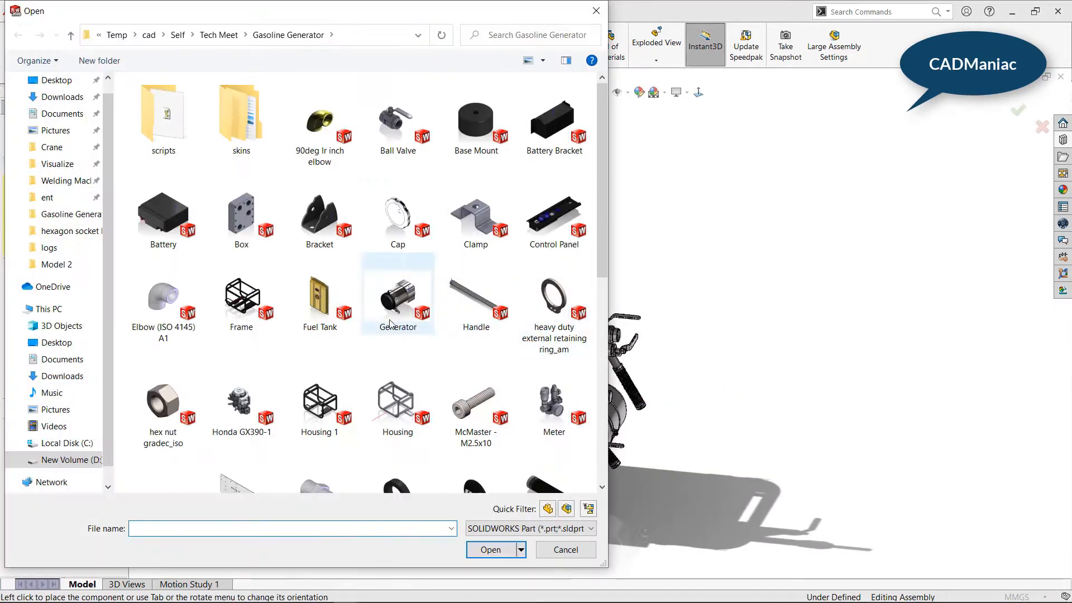
scroll(390, 313, "down", 5)
scroll(370, 342, "up", 5)
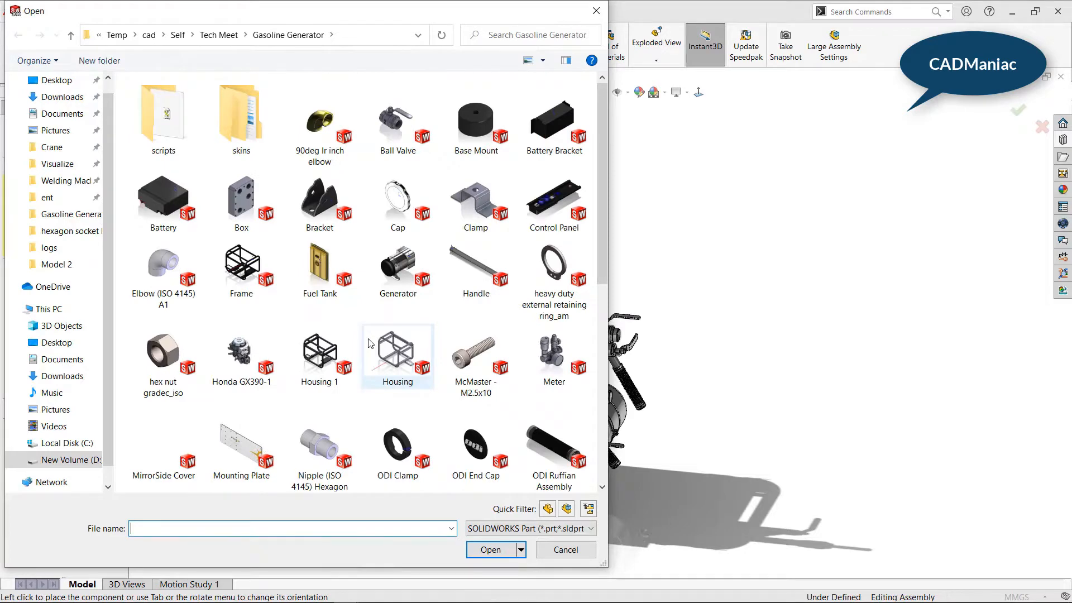
left_click(572, 533)
left_click(536, 390)
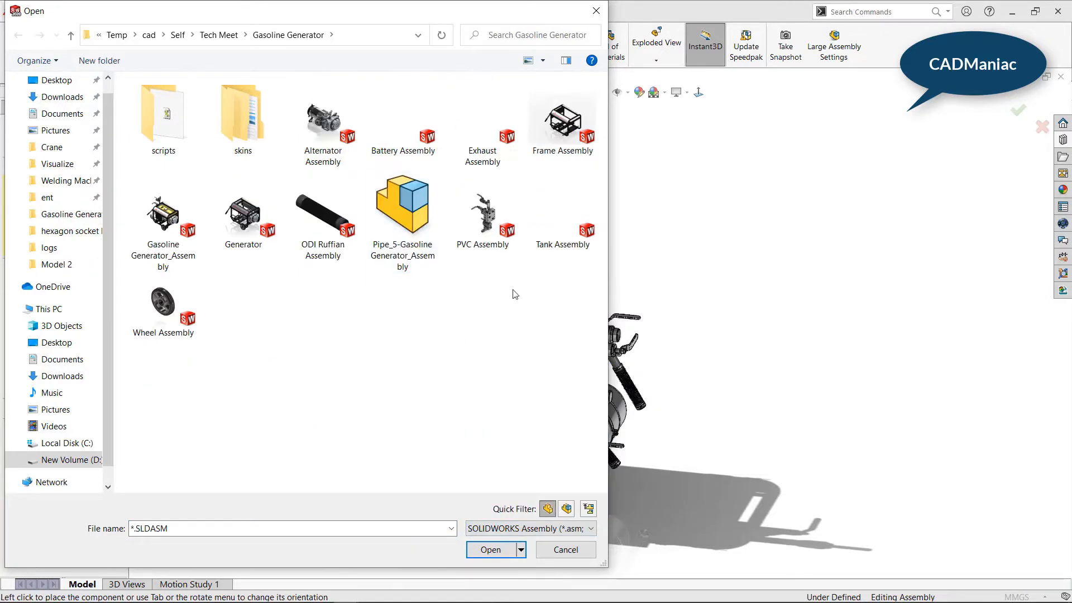
left_click(569, 528)
left_click(536, 382)
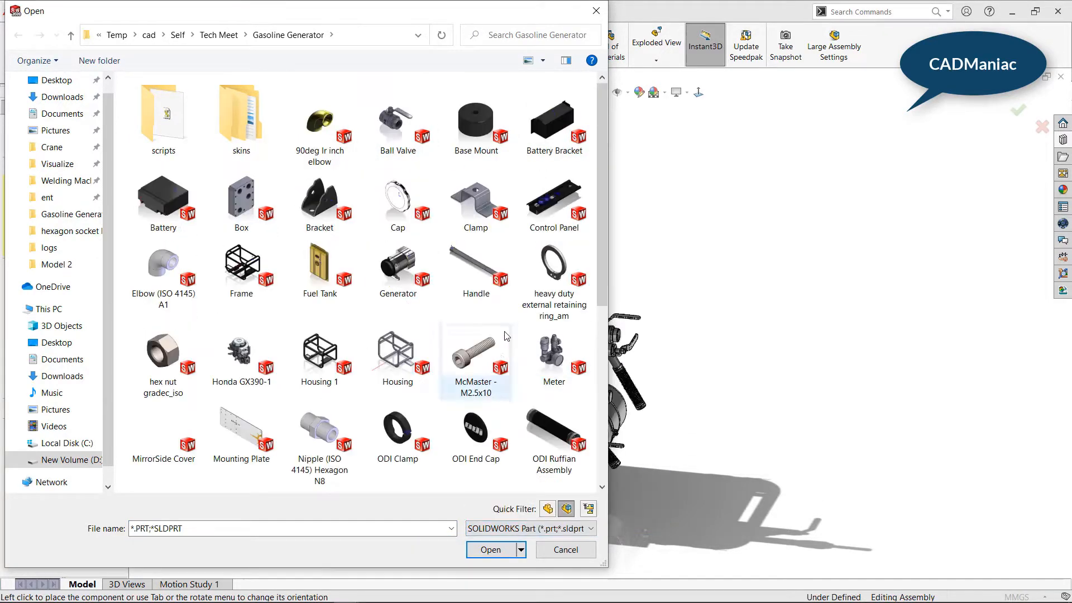
left_click(554, 343)
double_click(555, 343)
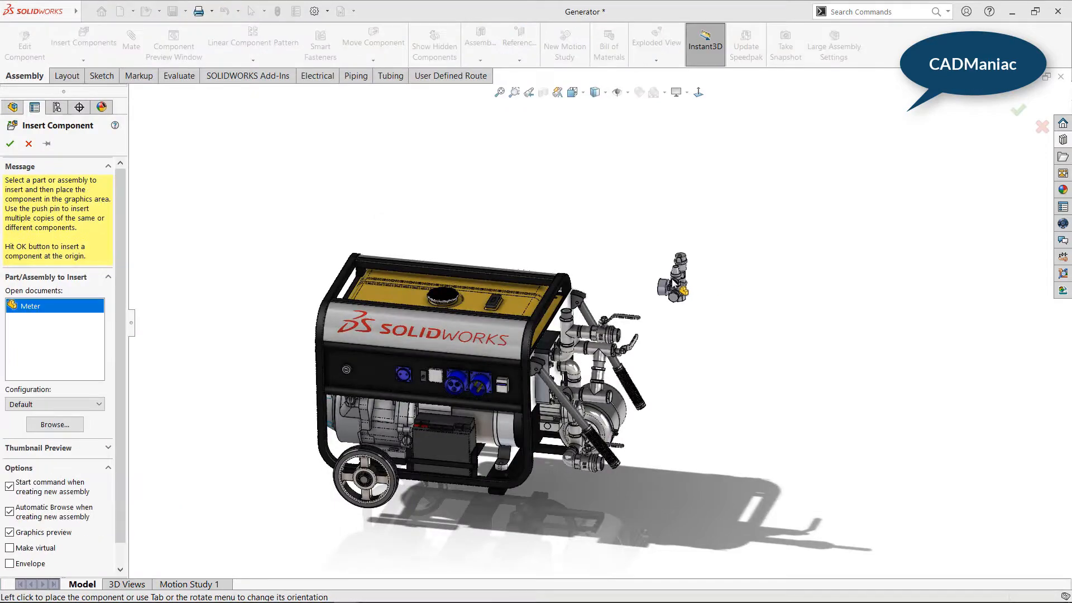
left_click(669, 280)
scroll(664, 287, "down", 10)
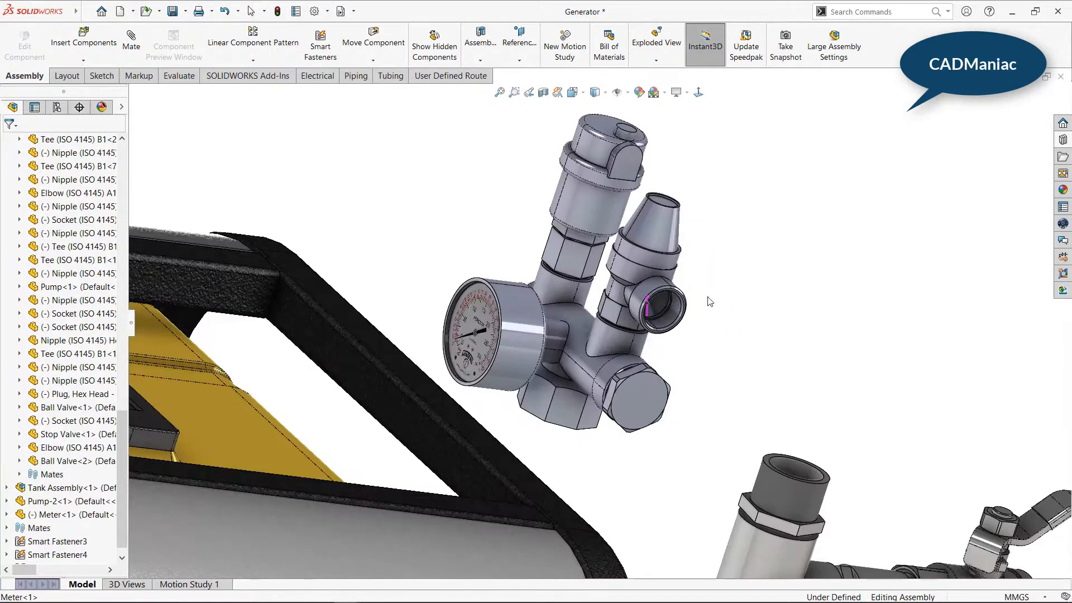
- Mate the meter's threaded inlet concentric with the outer face of the uppermost PVC nipple and rotate the meter about that axis
scroll(584, 425, "up", 10)
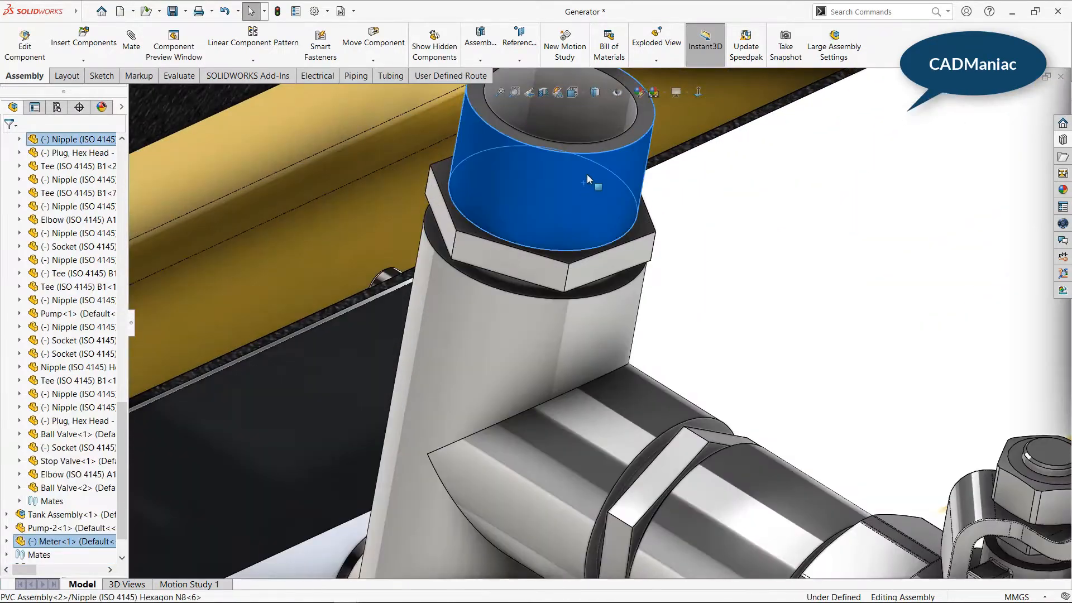
left_click(587, 174, "ctrl")
left_click(651, 176)
scroll(584, 227, "up", 10)
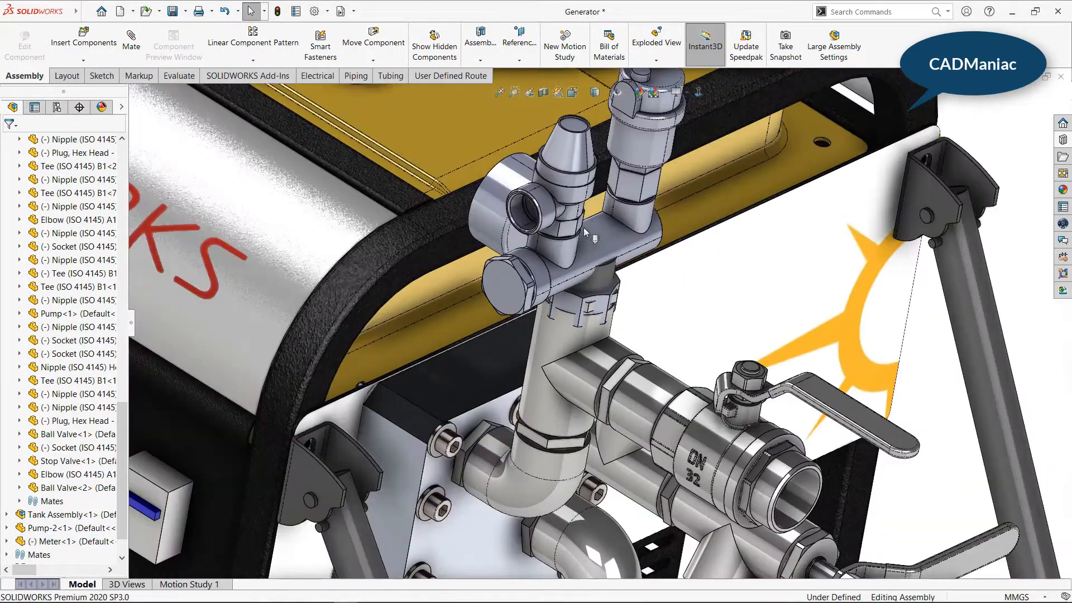
left_click_drag(564, 195, 746, 192)
left_click_drag(547, 304, 571, 179)
- Add a parallel mate between the meter's flat face and the white mounting plate, and slide the meter above the nipple
scroll(718, 270, "up", 4)
left_click(718, 270, "ctrl")
left_click(766, 259)
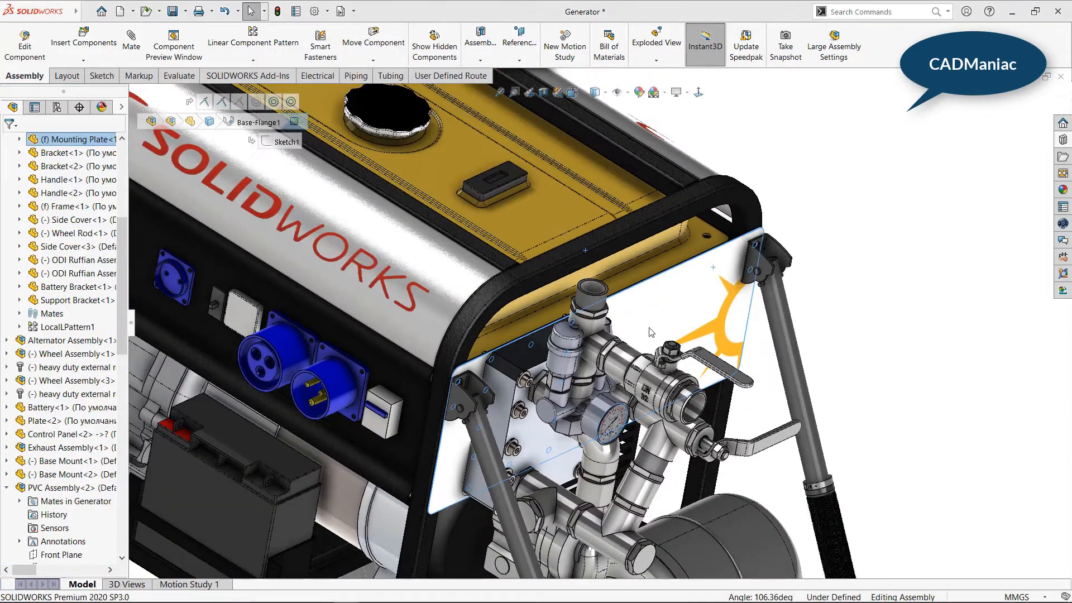
left_click_drag(617, 336, 577, 254)
left_click_drag(568, 332, 596, 168)
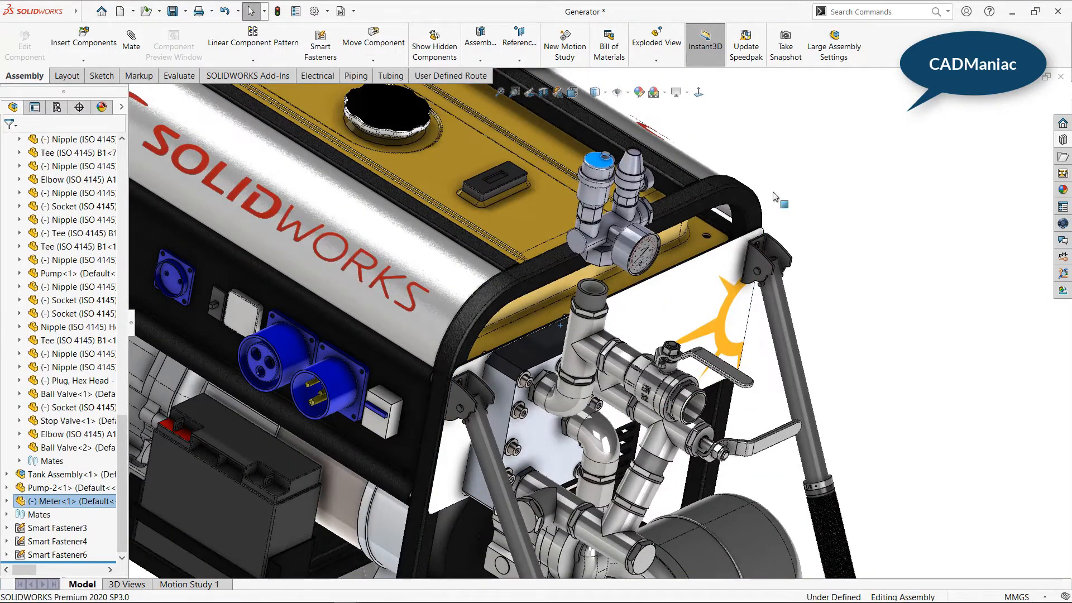
- Add a 2 mm distance mate between the meter's hexagonal end face and the nipple's hexagon collar
scroll(623, 302, "down", 2)
middle_click_drag(623, 303, 721, 117)
scroll(718, 120, "up", 2)
scroll(648, 210, "down", 5)
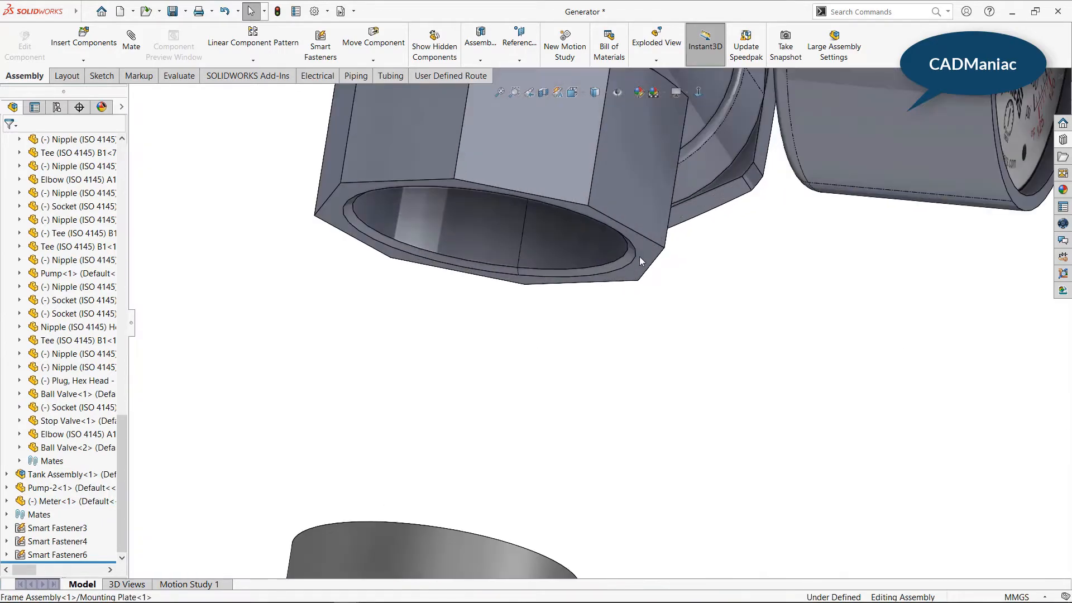
left_click(639, 256)
scroll(639, 257, "up", 4)
middle_click_drag(639, 256, 611, 394)
scroll(611, 394, "down", 6)
left_click(559, 336, "ctrl")
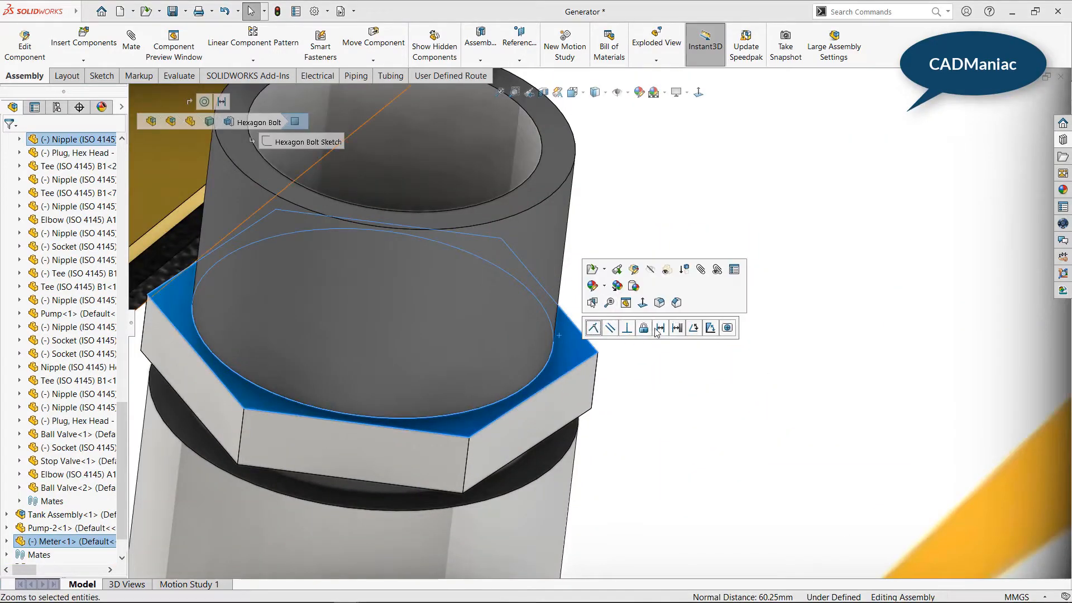
left_click(658, 327)
type("2")
key("Return")
scroll(606, 324, "up", 8)
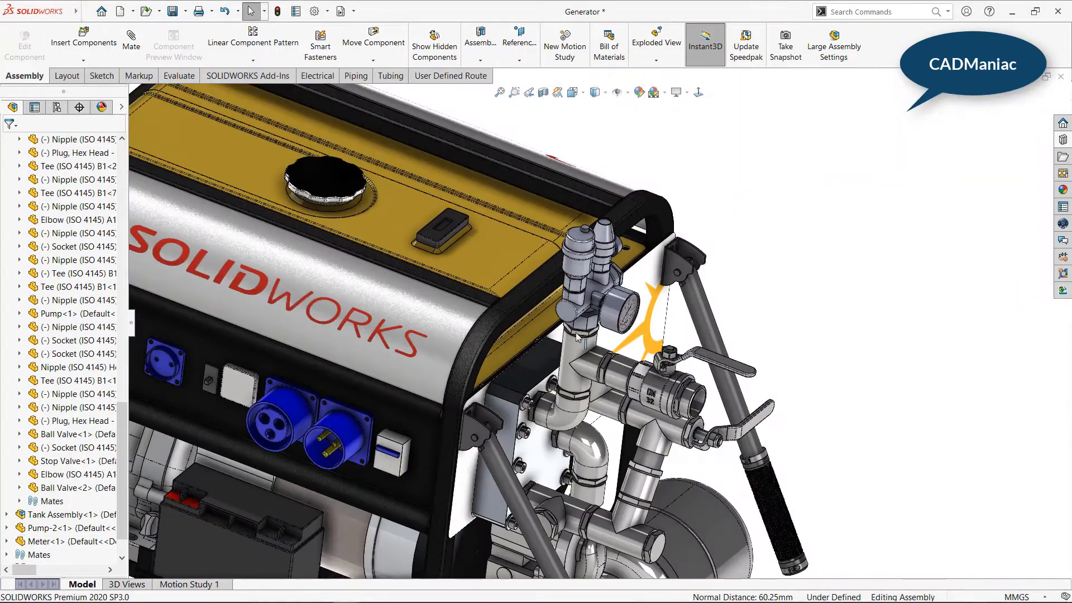
- Copy the PVC piping's grey metallic appearance onto the whole Meter and save the assembly
scroll(593, 334, "down", 3)
left_click(595, 342)
key("Escape")
left_click(653, 285)
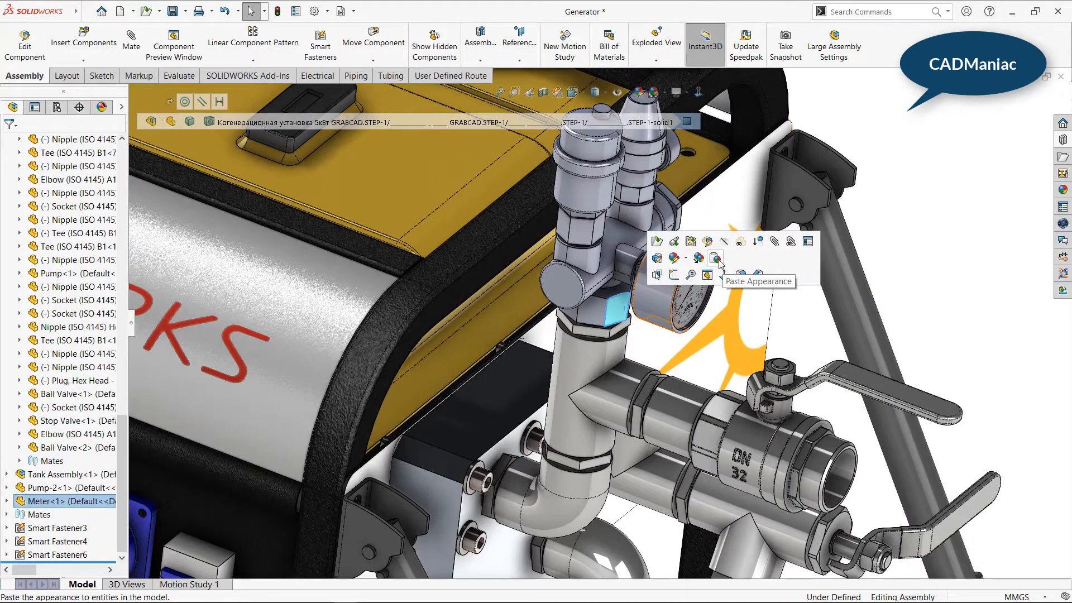
key("Escape")
scroll(774, 227, "up", 5)
middle_click_drag(663, 406, 576, 428)
scroll(687, 426, "up", 3)
middle_click_drag(687, 426, 502, 491)
key("ctrl+s")
left_click(271, 233)
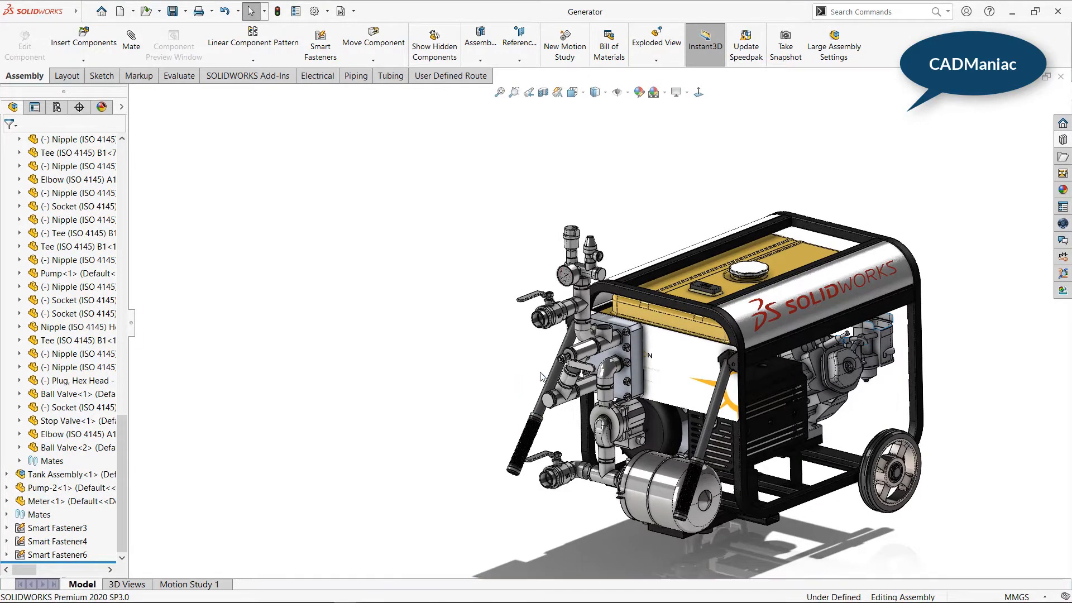
- Try to swing the handle beside the PVC piping
scroll(540, 376, "down", 3)
left_click_drag(541, 376, 510, 364)
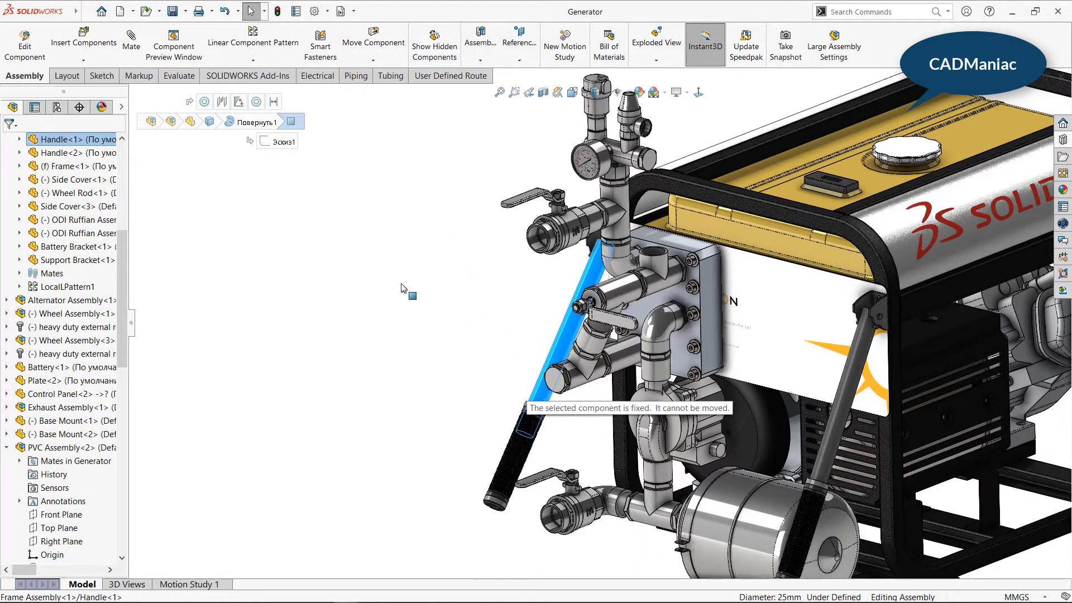
left_click_drag(401, 283, 400, 284)
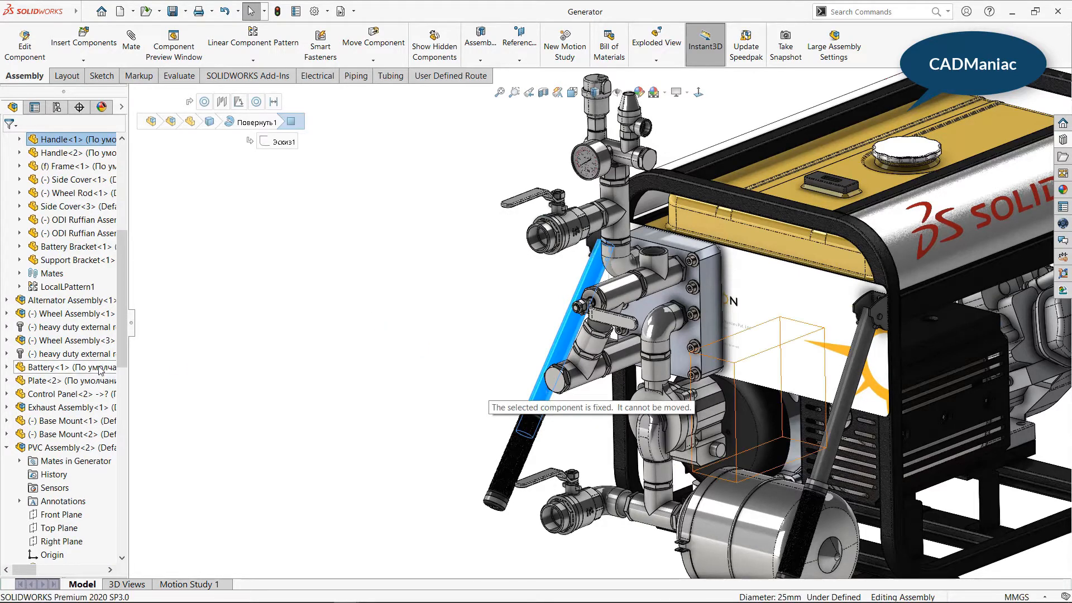
left_click(260, 339)
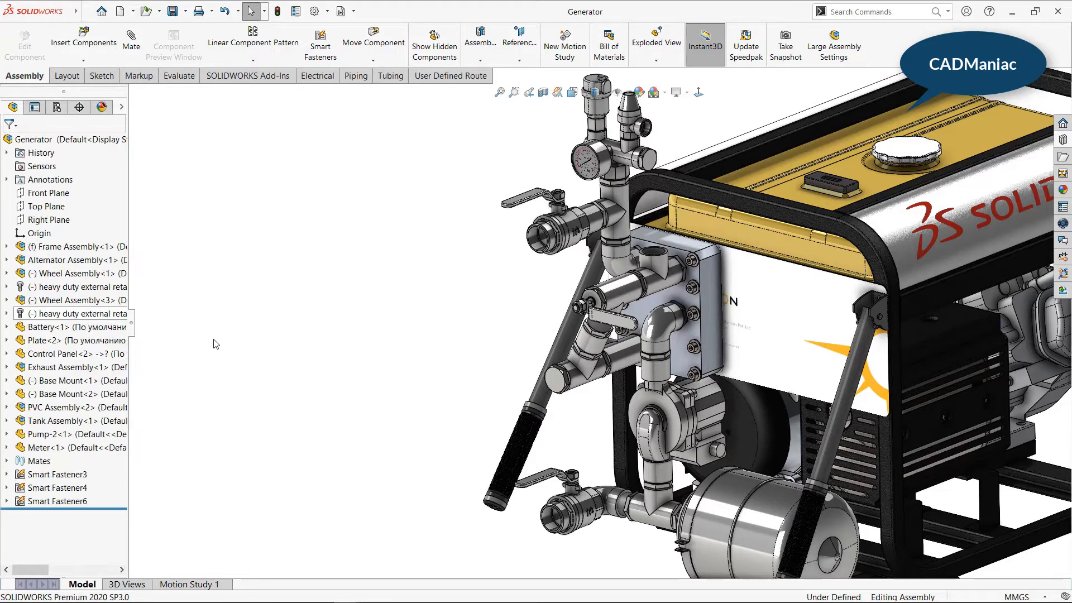
- Make the Frame Assembly subassembly flexible
left_click(67, 247)
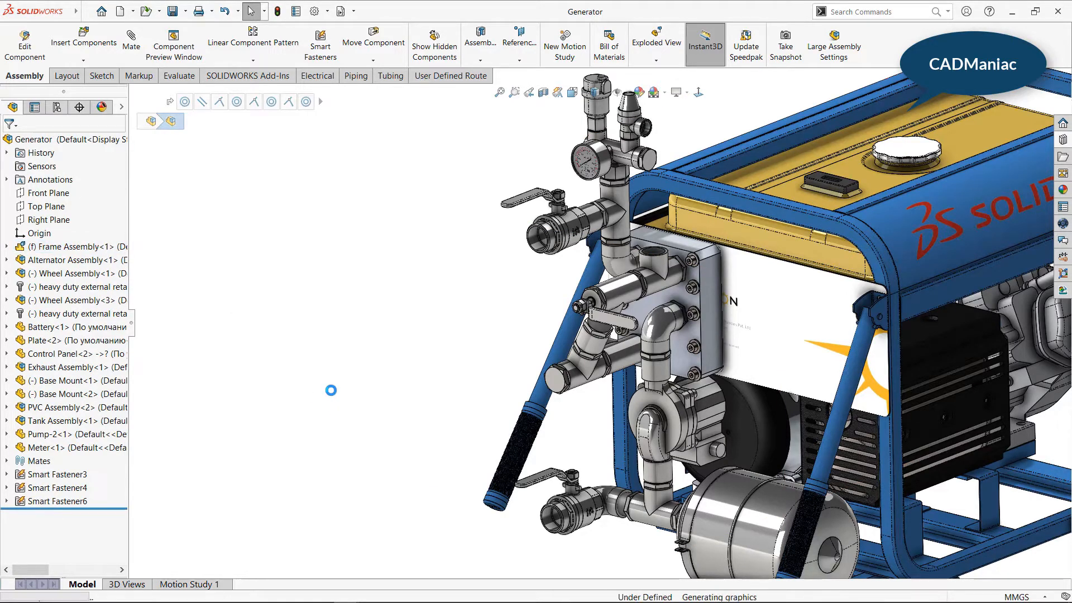
left_click(340, 387)
scroll(339, 382, "up", 1)
- Swing both carrying handles about their brackets and fold them down vertically against the frame
left_click_drag(559, 358, 462, 450)
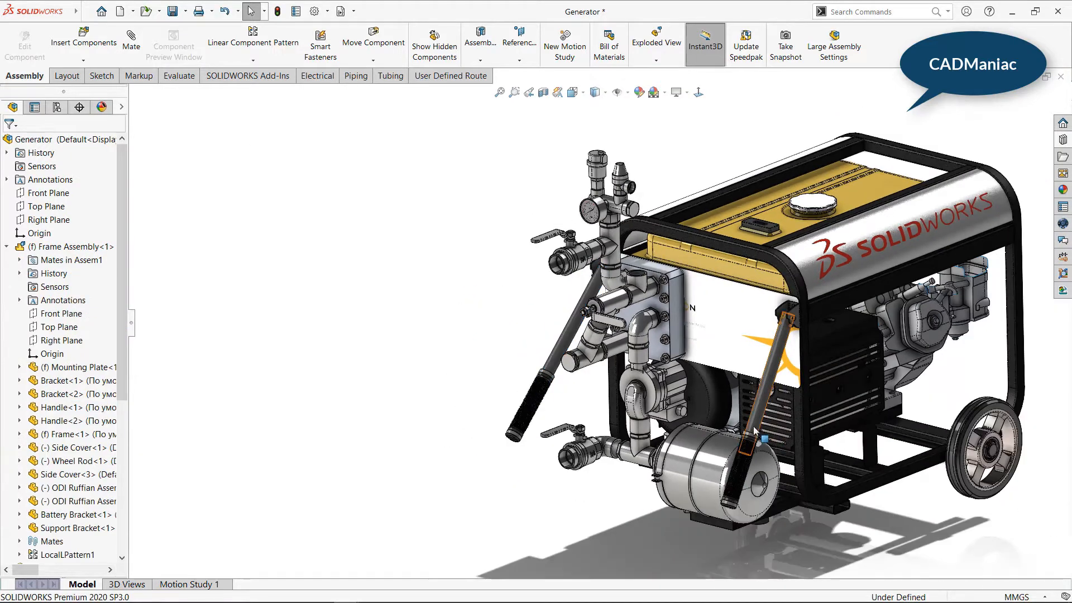
left_click_drag(776, 441, 779, 435)
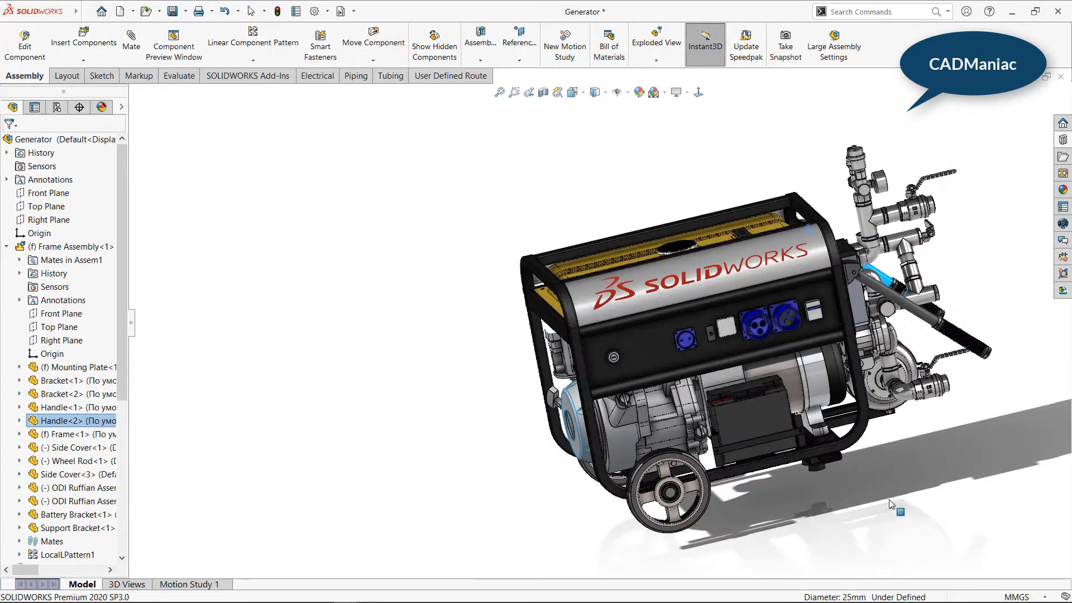
left_click(904, 316)
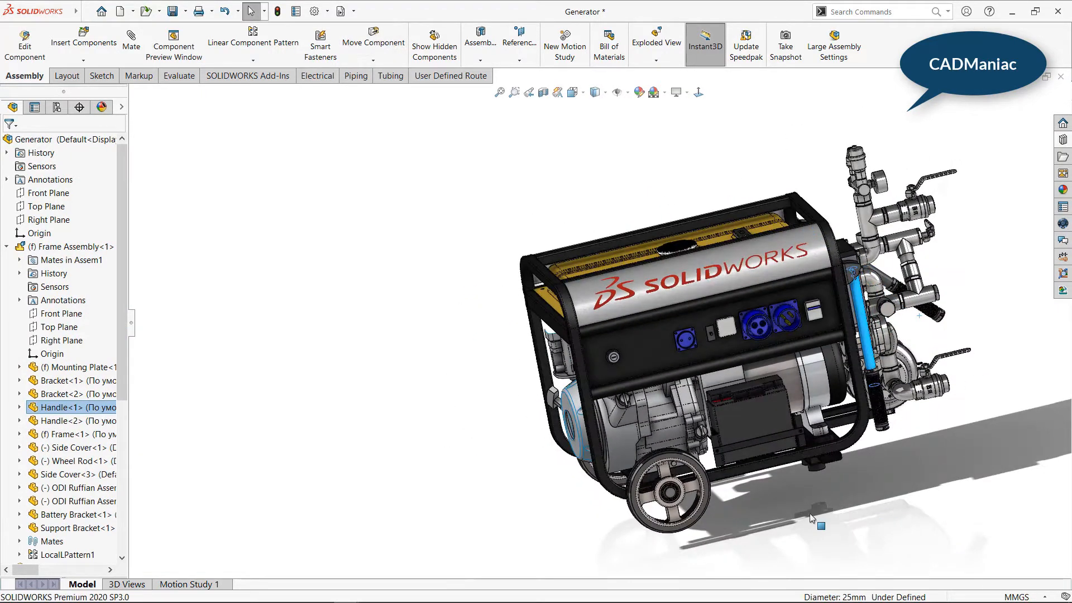
middle_click_drag(809, 518, 503, 474)
left_click(598, 342)
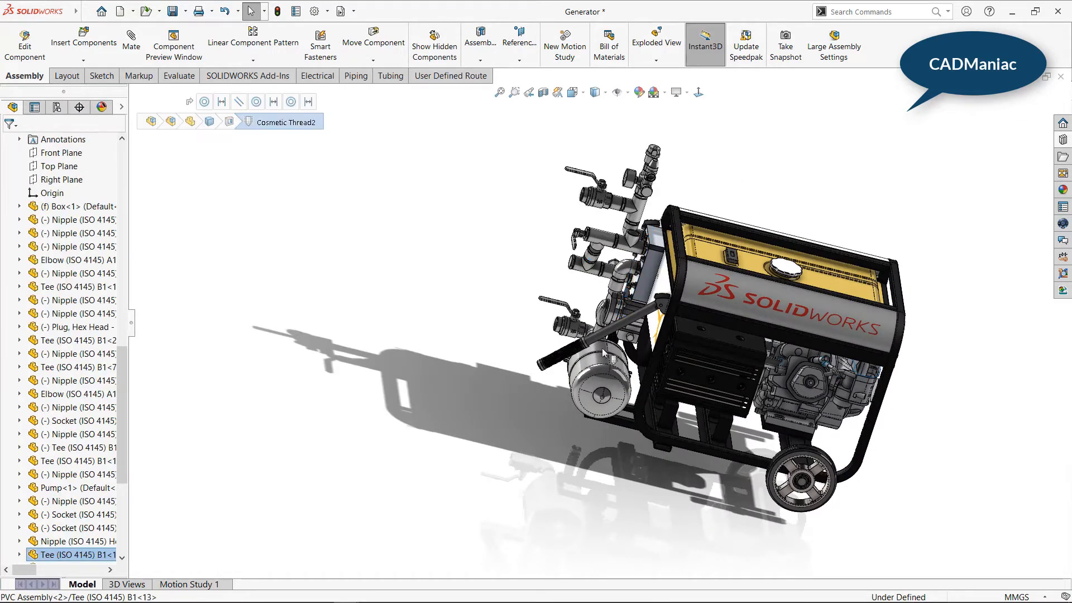
left_click(609, 346)
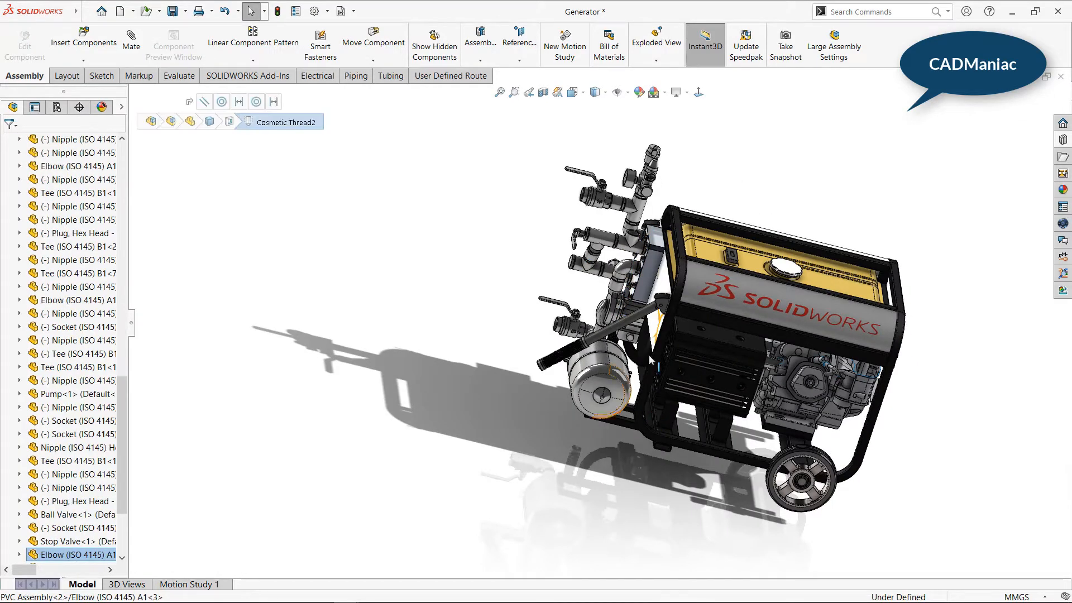
scroll(651, 360, "down", 5)
left_click(501, 277)
left_click(496, 338)
scroll(496, 338, "up", 5)
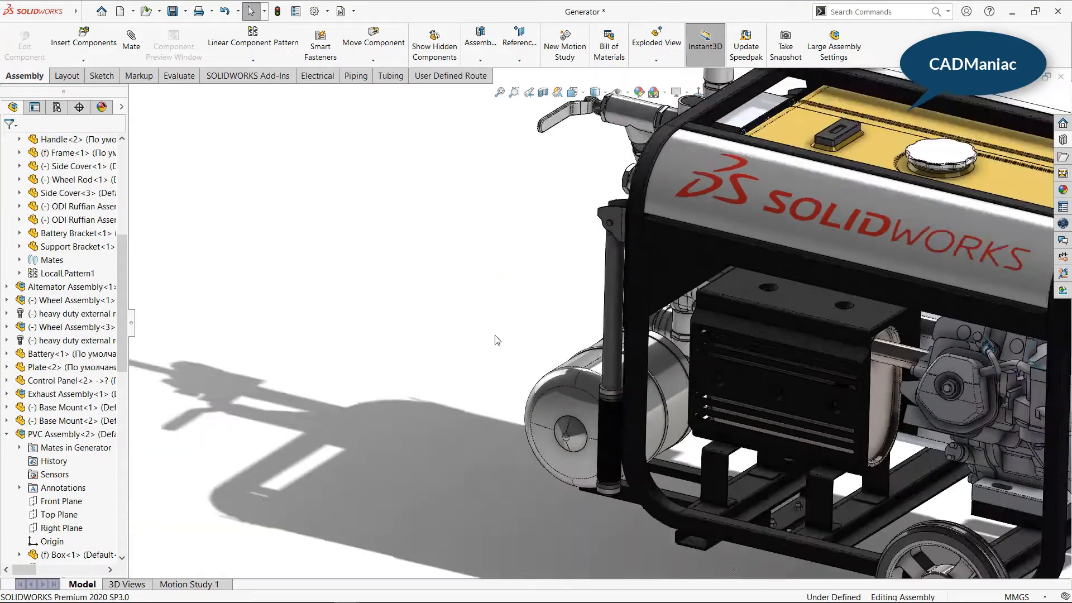
- Make Wheel Assembly<3> flexible and try turning its wheel
middle_click_drag(776, 406, 751, 494)
scroll(689, 440, "up", 5)
middle_click_drag(689, 440, 720, 405)
scroll(687, 373, "down", 6)
left_click_drag(687, 373, 809, 480)
scroll(810, 480, "up", 6)
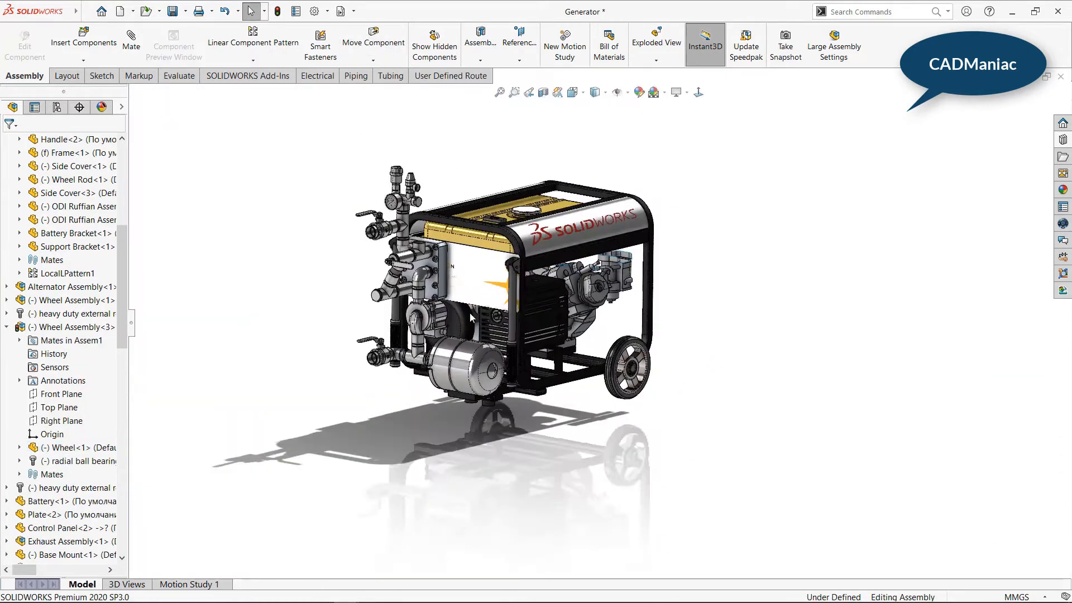
scroll(450, 195, "down", 1)
- Open Motion Study 1, load the SOLIDWORKS Motion add-in and set the study type to Motion Analysis
left_click(190, 584)
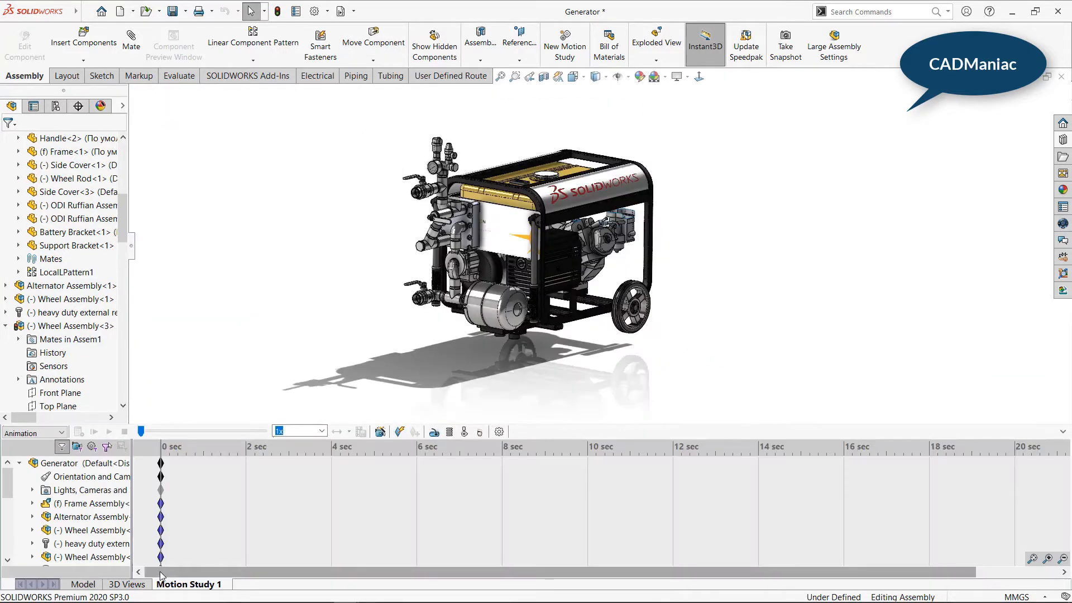
left_click(248, 76)
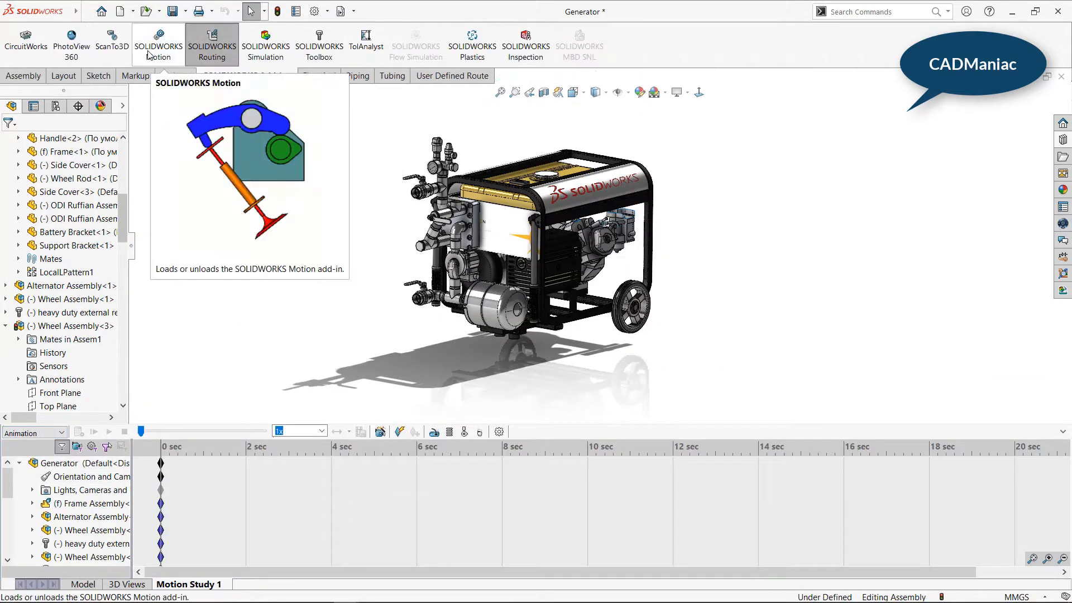
left_click(166, 50)
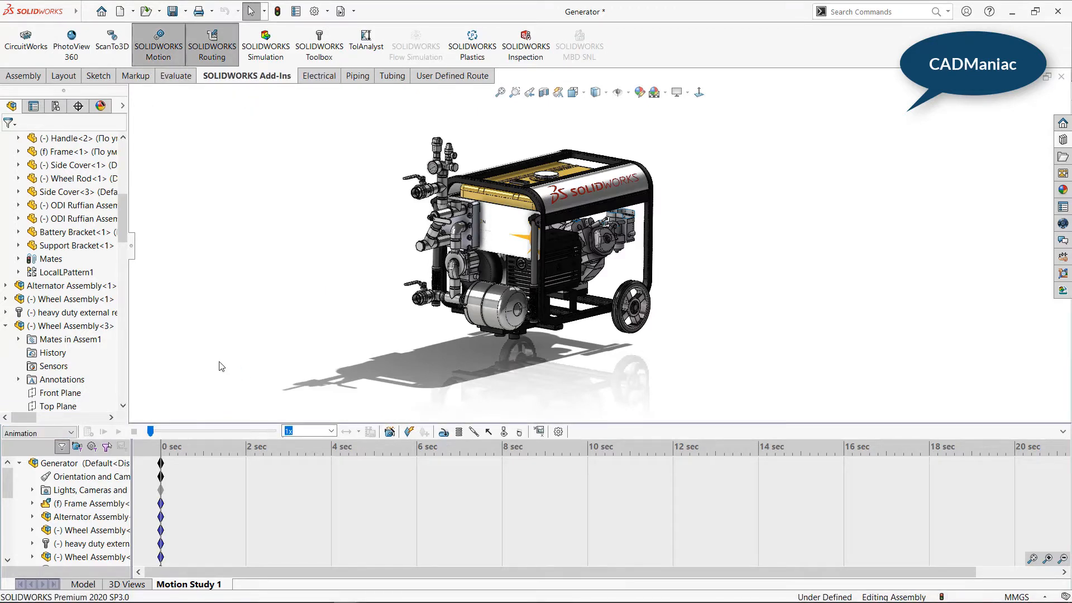
left_click(39, 433)
left_click(35, 472)
- Add a rotary motor to the hub of Wheel Assembly<3> with reversed direction and a constant speed of 100 RPM
scroll(589, 318, "down", 10)
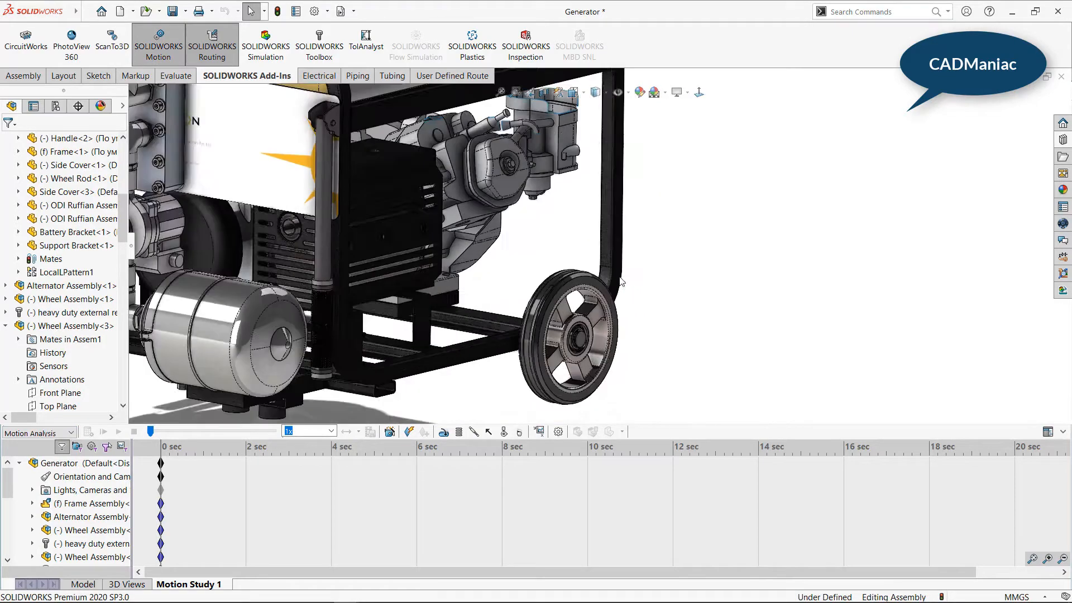
scroll(589, 319, "down", 4)
left_click(445, 434)
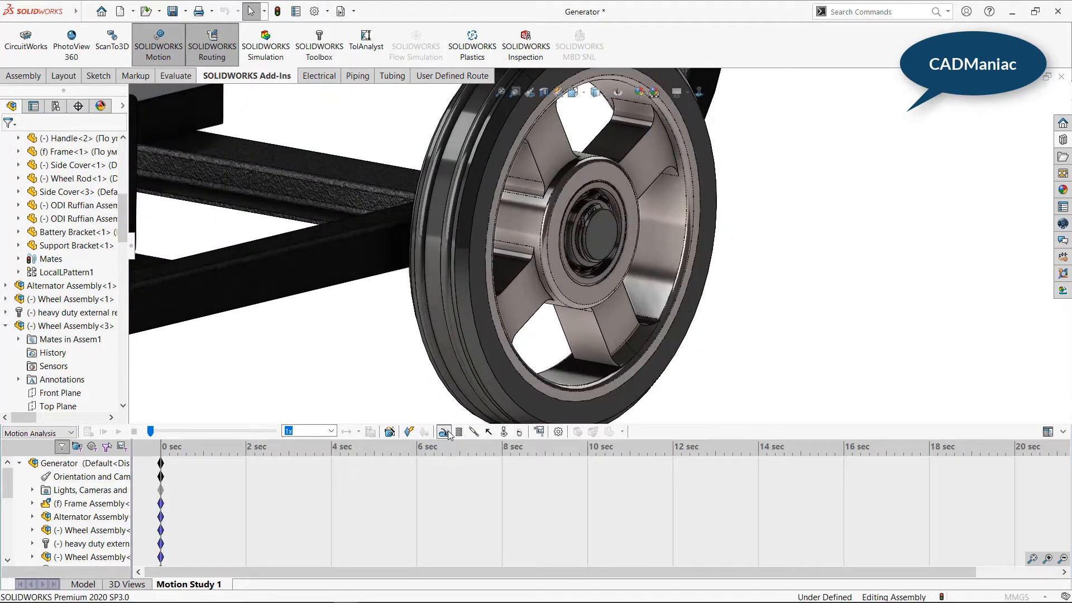
scroll(538, 224, "down", 3)
left_click(520, 249)
scroll(606, 229, "down", 3)
scroll(611, 236, "up", 8)
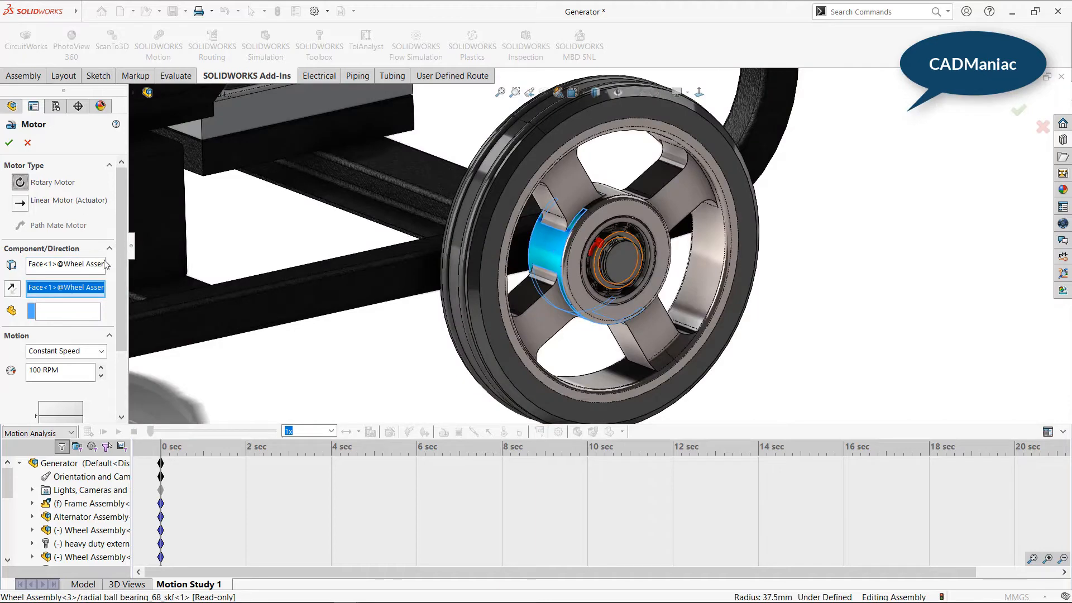
left_click_drag(121, 267, 121, 324)
left_click(12, 247)
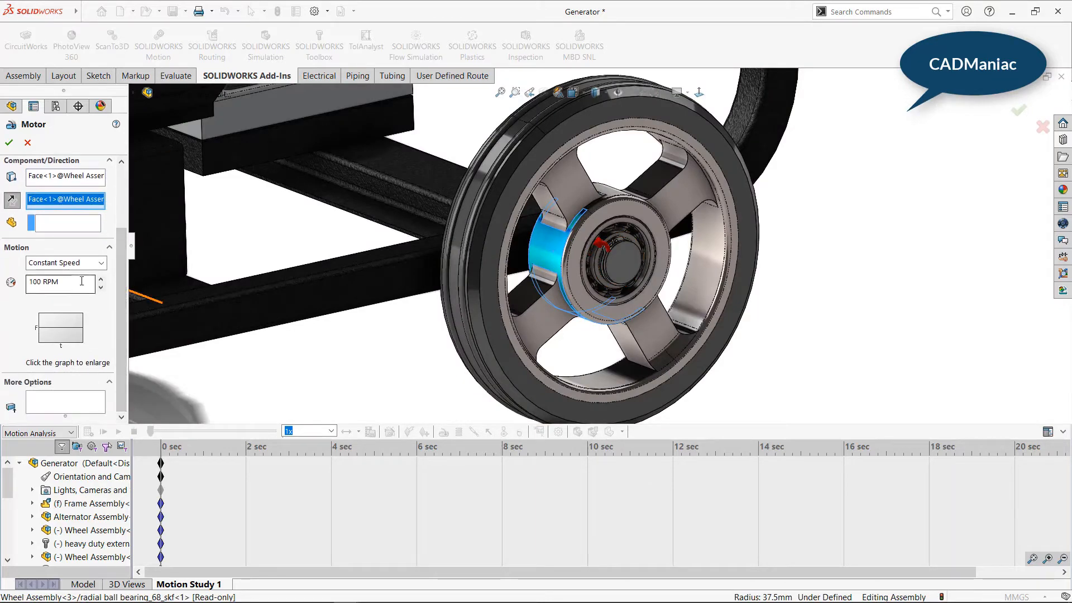
key("Return")
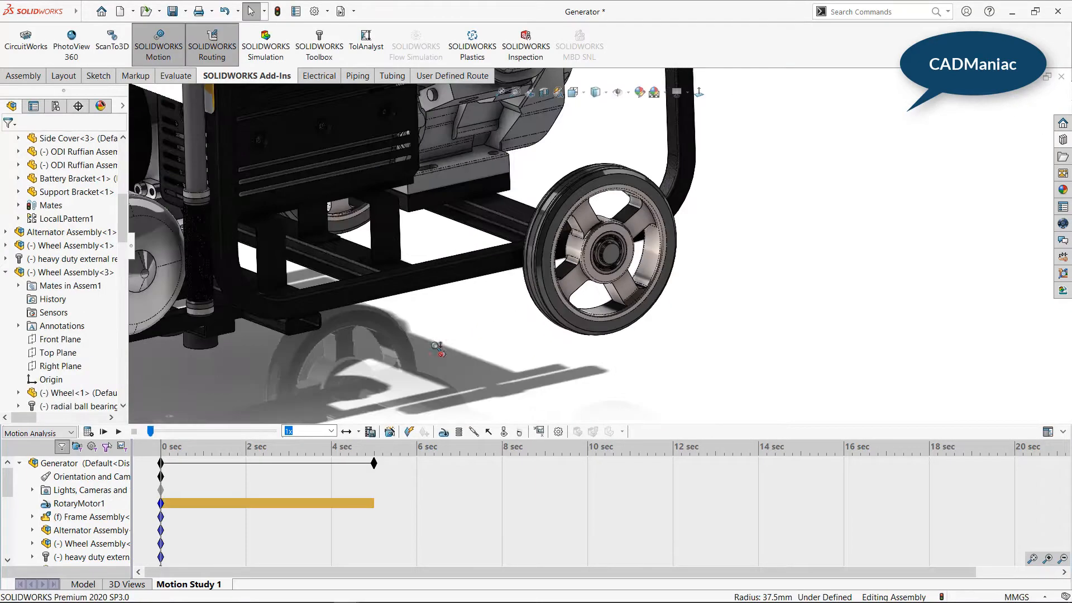
- Add a second rotary motor to the hub face of Wheel Assembly<1> with a constant speed of 100 RPM
left_click(440, 434)
middle_click_drag(380, 351, 502, 341)
scroll(210, 351, "down", 6)
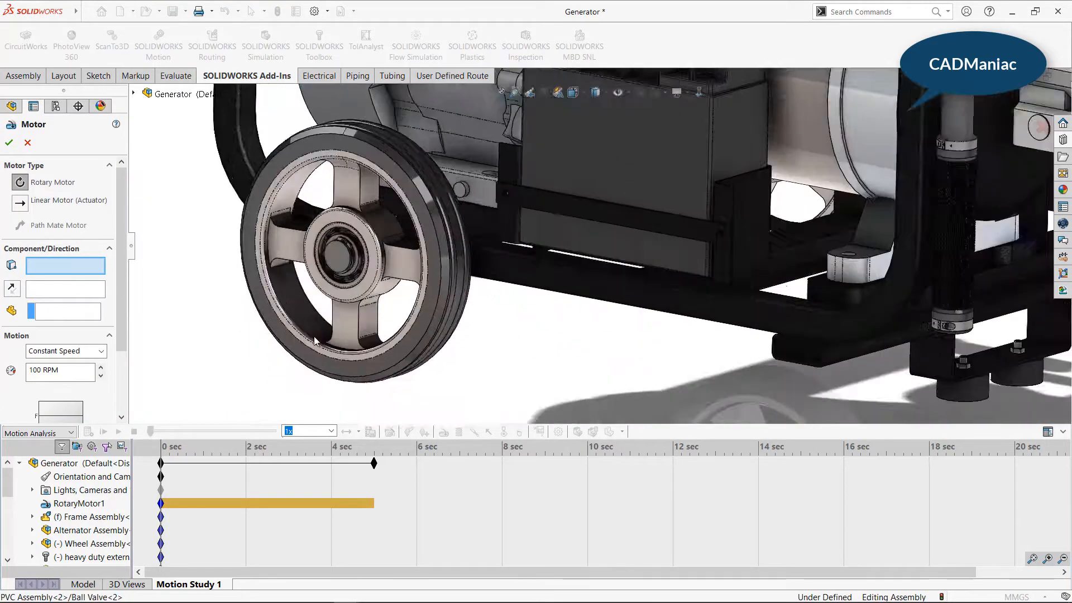
scroll(313, 335, "down", 3)
left_click(450, 237)
scroll(103, 279, "down", 3)
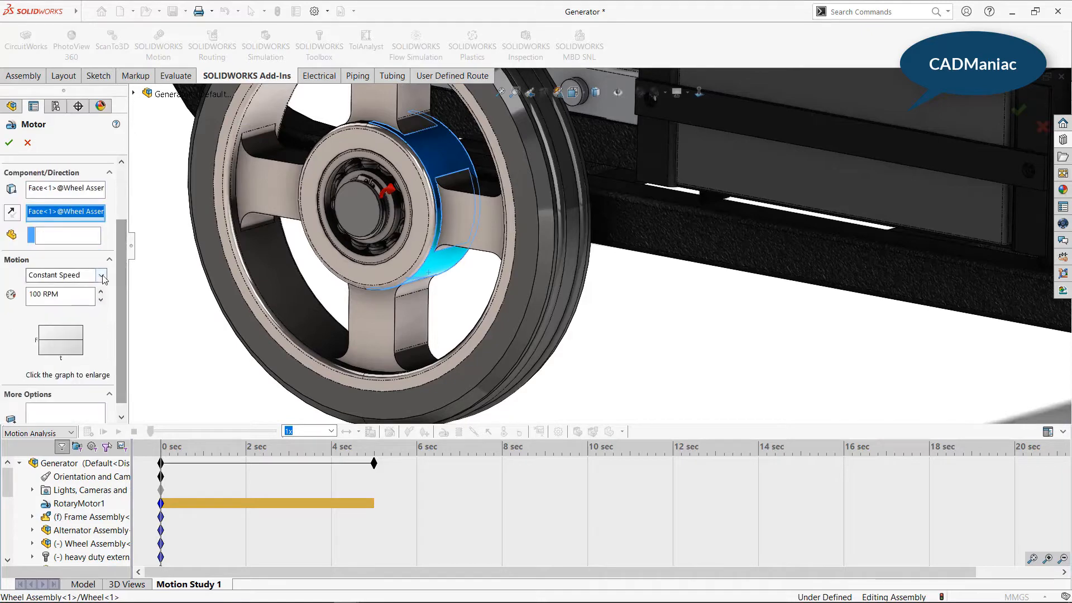
left_click(102, 276)
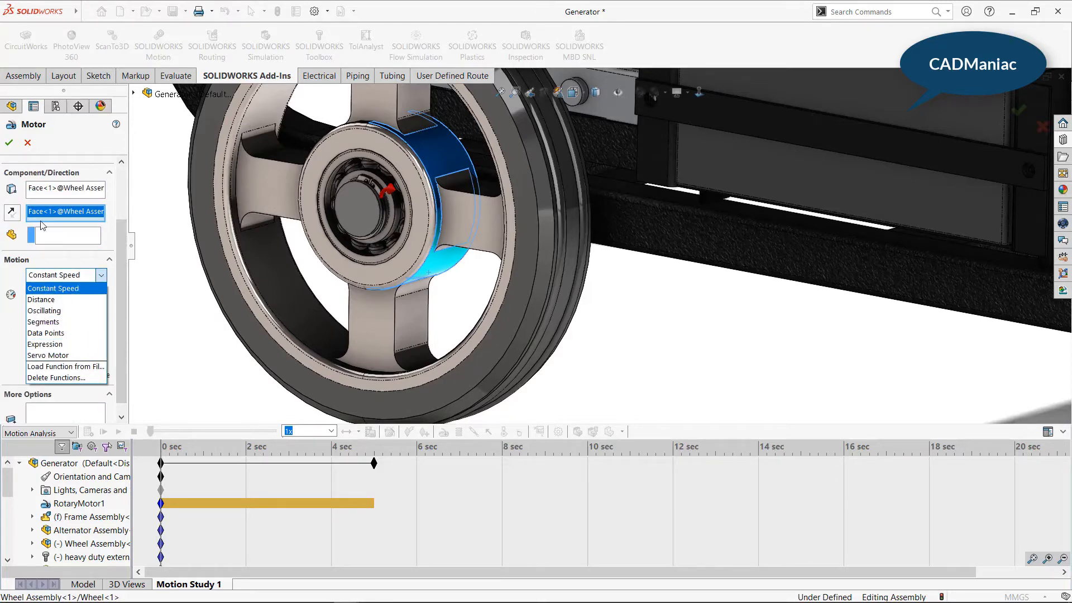
left_click(10, 149)
left_click_drag(122, 266, 122, 274)
left_click(10, 142)
- Calculate Motion Study 1 with both wheel motors and view the whole generator during playback
scroll(530, 296, "up", 4)
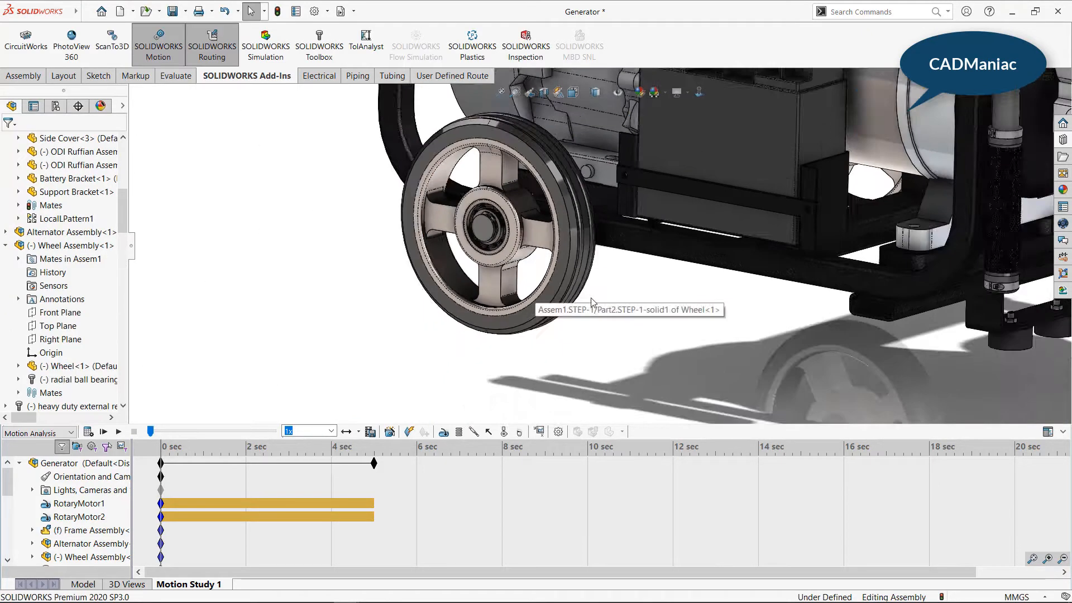
scroll(593, 302, "up", 7)
scroll(684, 134, "down", 3)
middle_click_drag(317, 417, 786, 263)
scroll(786, 262, "down", 2)
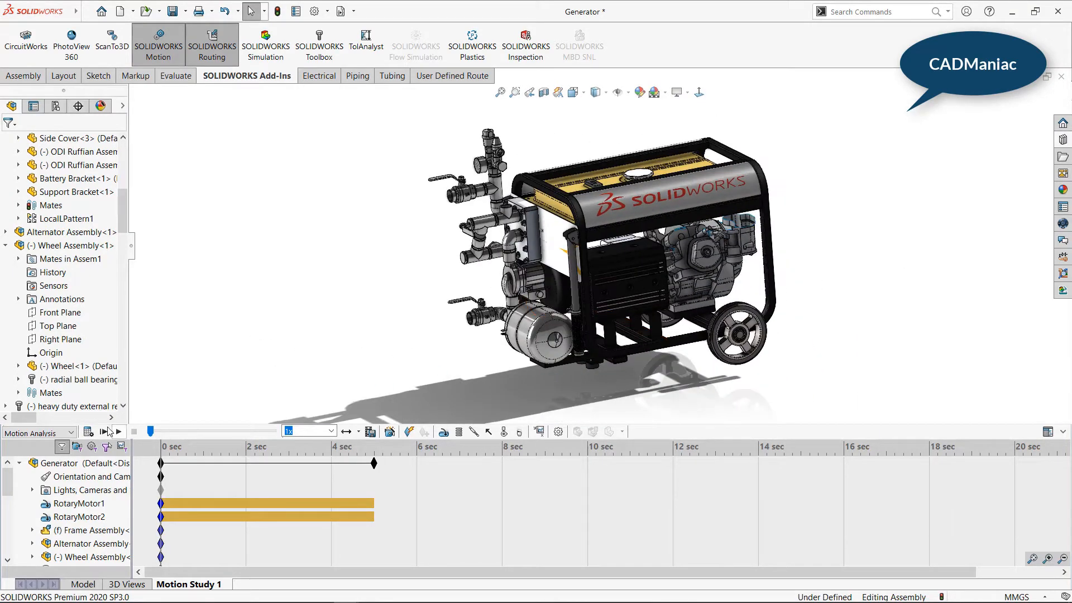
left_click(89, 433)
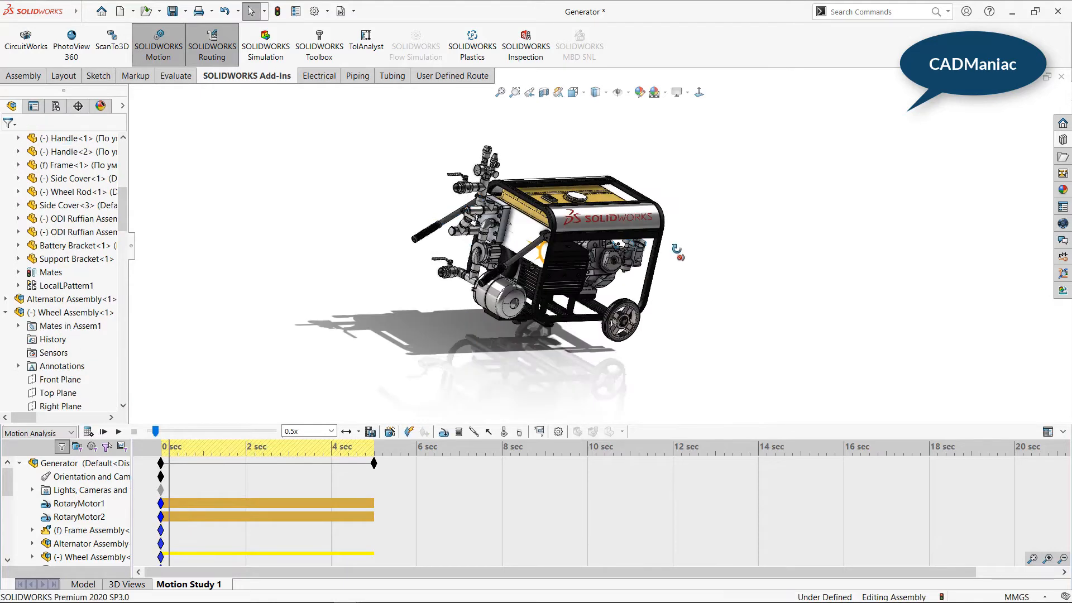
middle_click_drag(676, 290, 666, 291)
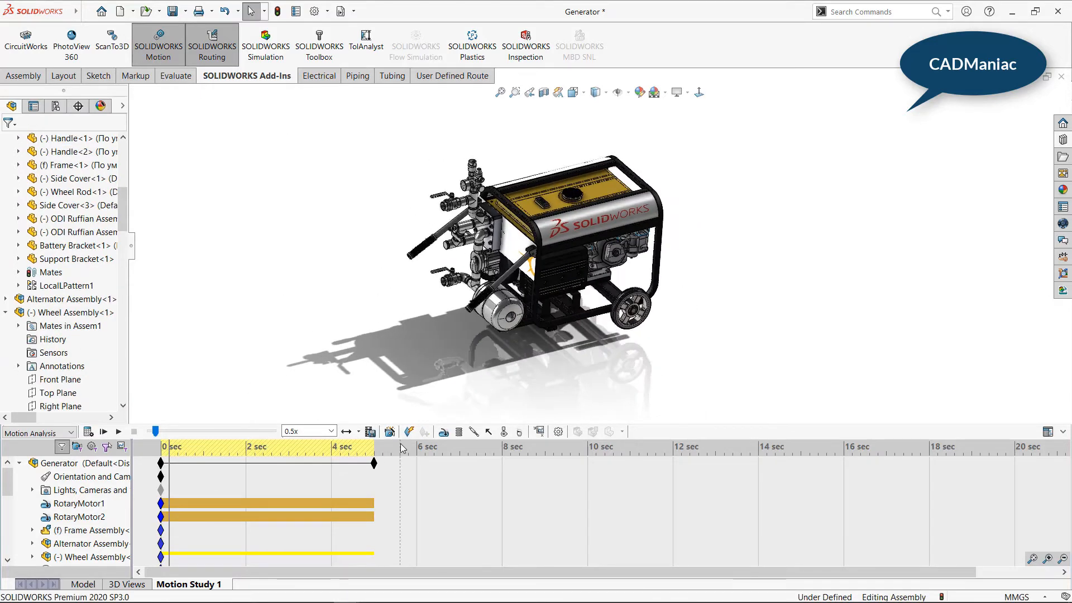
- Save the entire animation as the MP4 video Generator.mp4 at 1920 x 1080 with a custom 16 : 9 aspect ratio
left_click(370, 431)
left_click(604, 299)
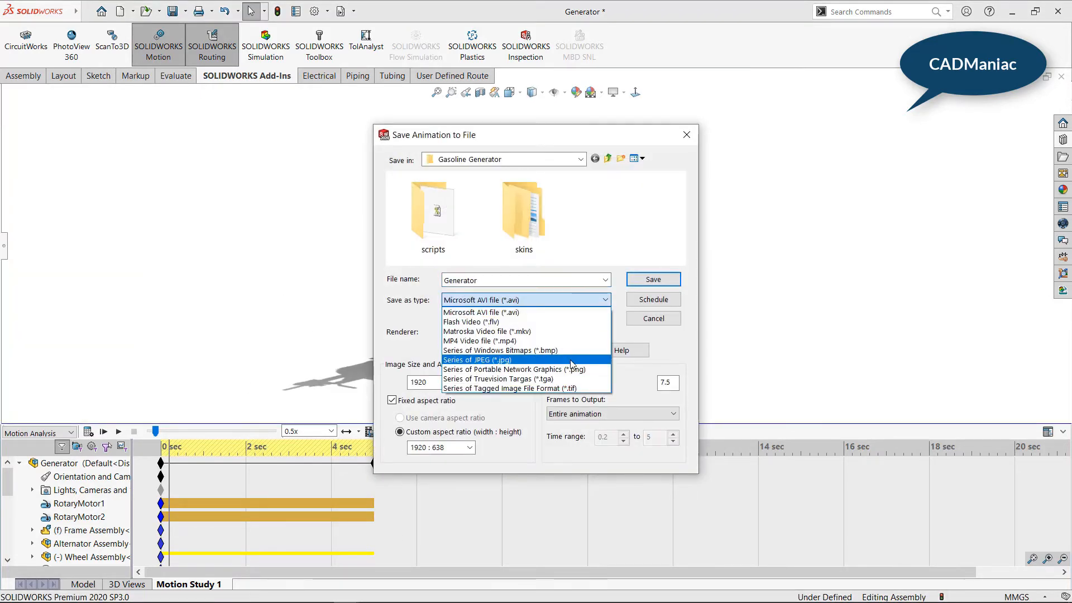
left_click(573, 340)
left_click(469, 447)
left_click(508, 327)
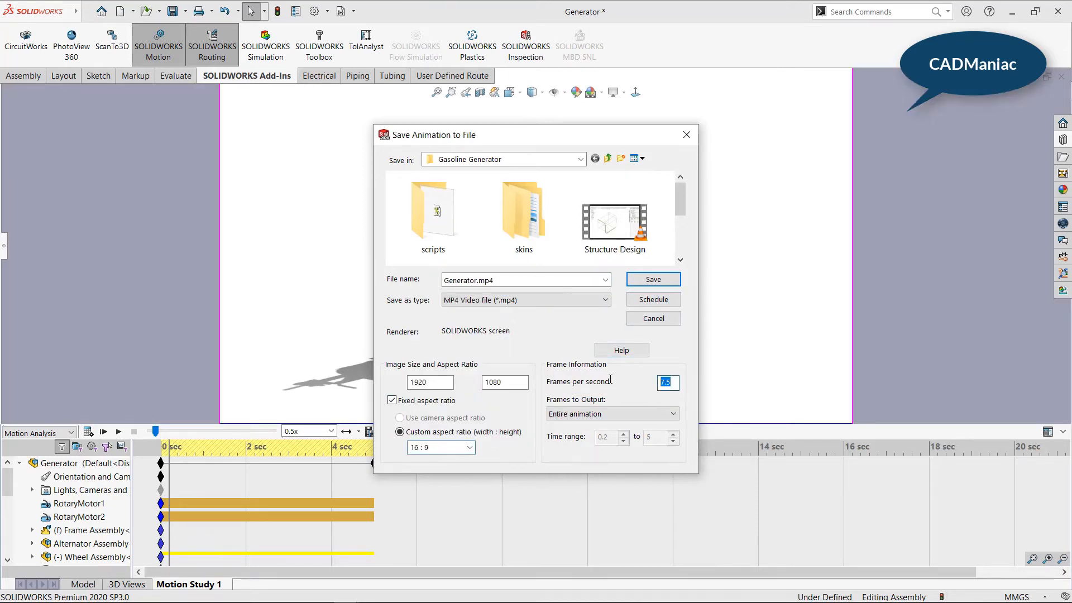
left_click(650, 279)
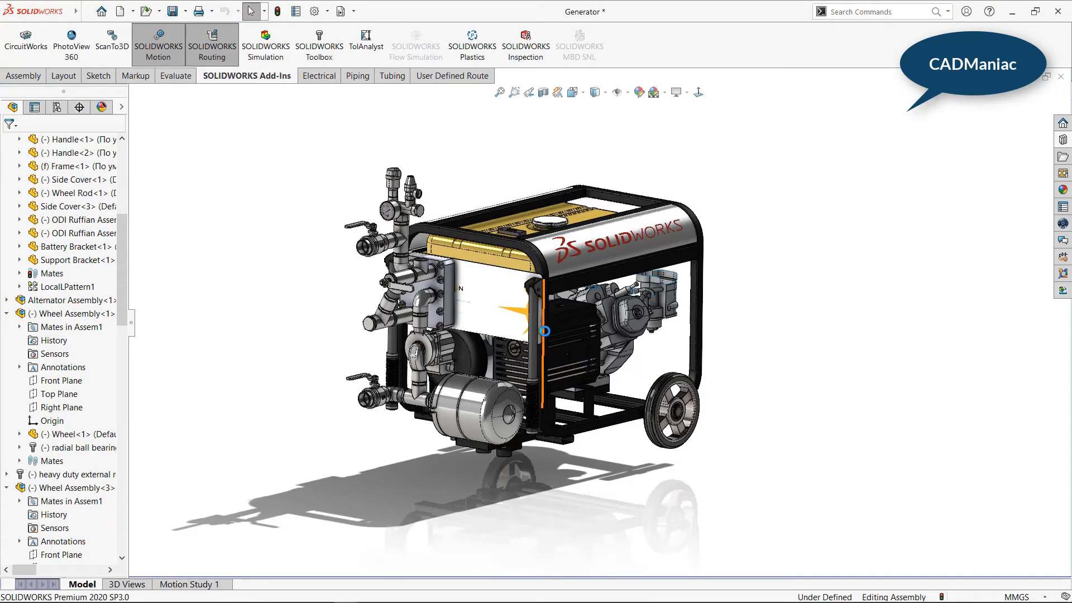
- Cycle the generator model's scene past the plain white background to the one with a grey-to-brown gradient background
middle_click_drag(335, 345, 896, 319)
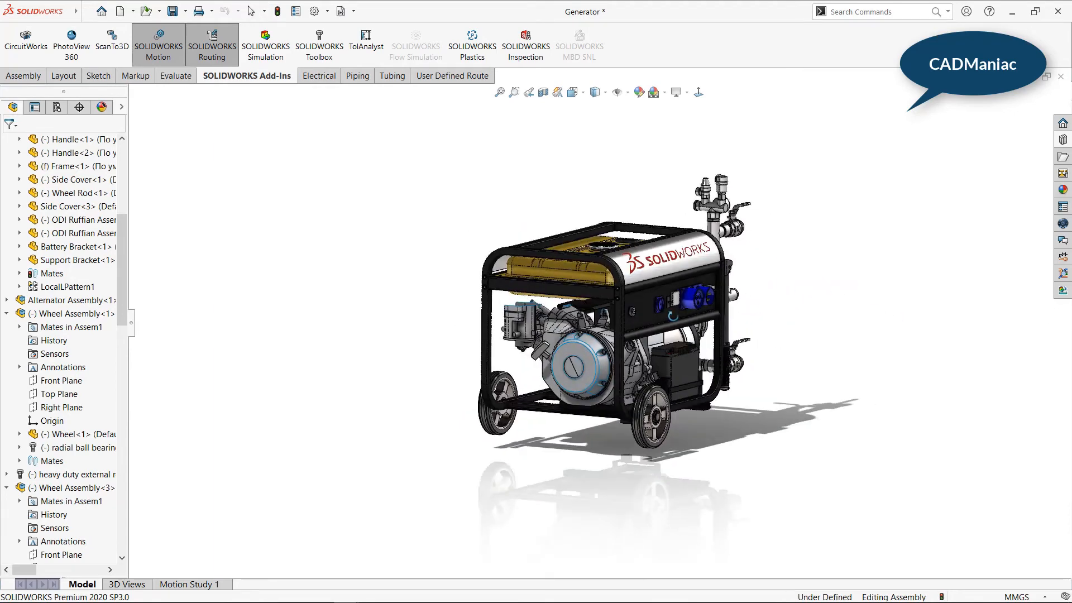
middle_click_drag(413, 363, 606, 390)
scroll(616, 239, "down", 1)
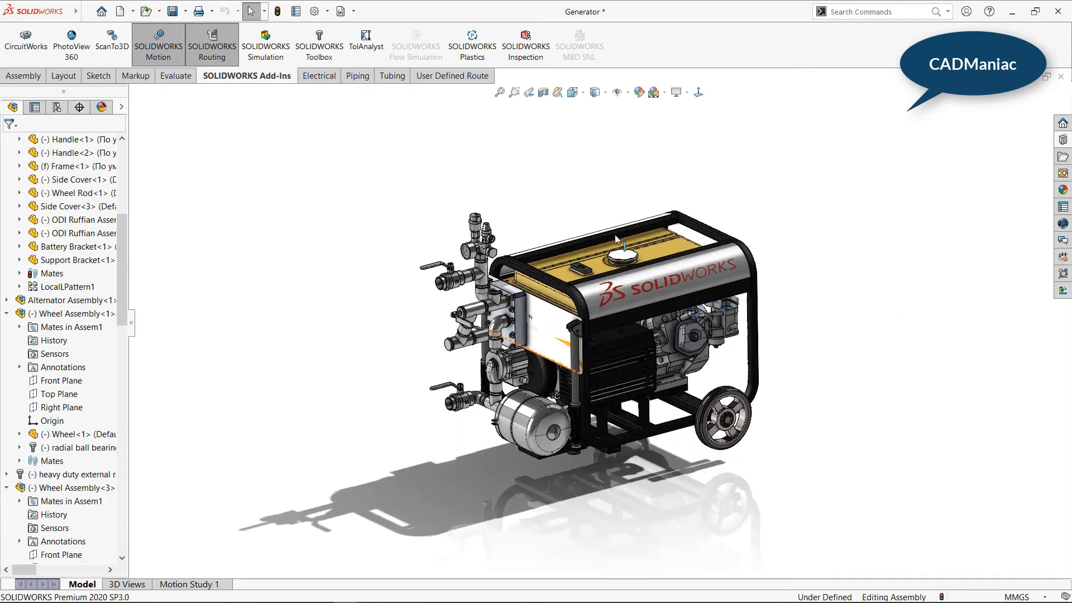
left_click(651, 91)
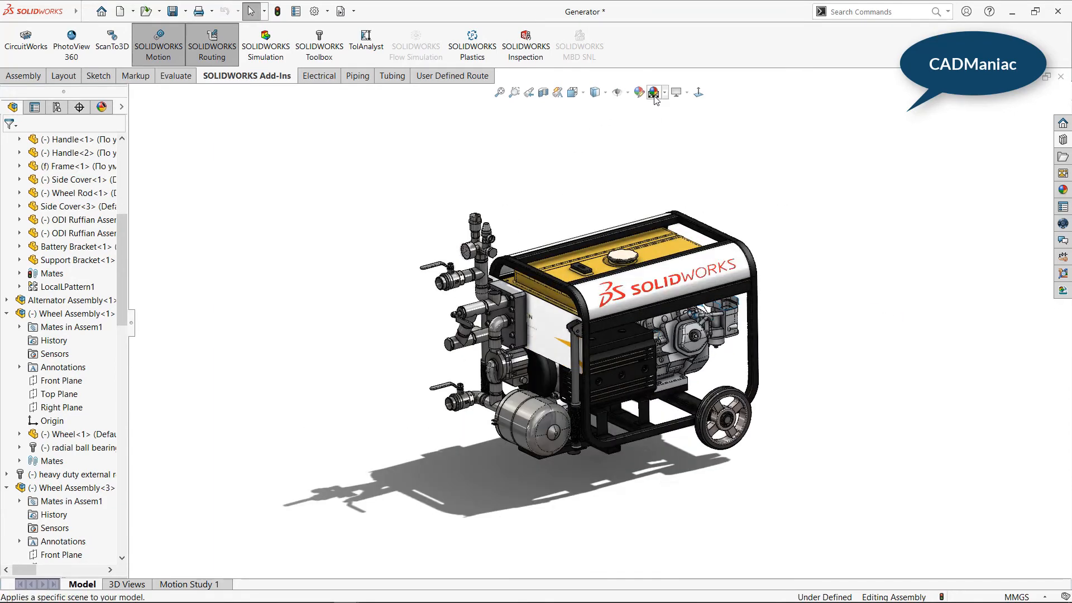
left_click(654, 92)
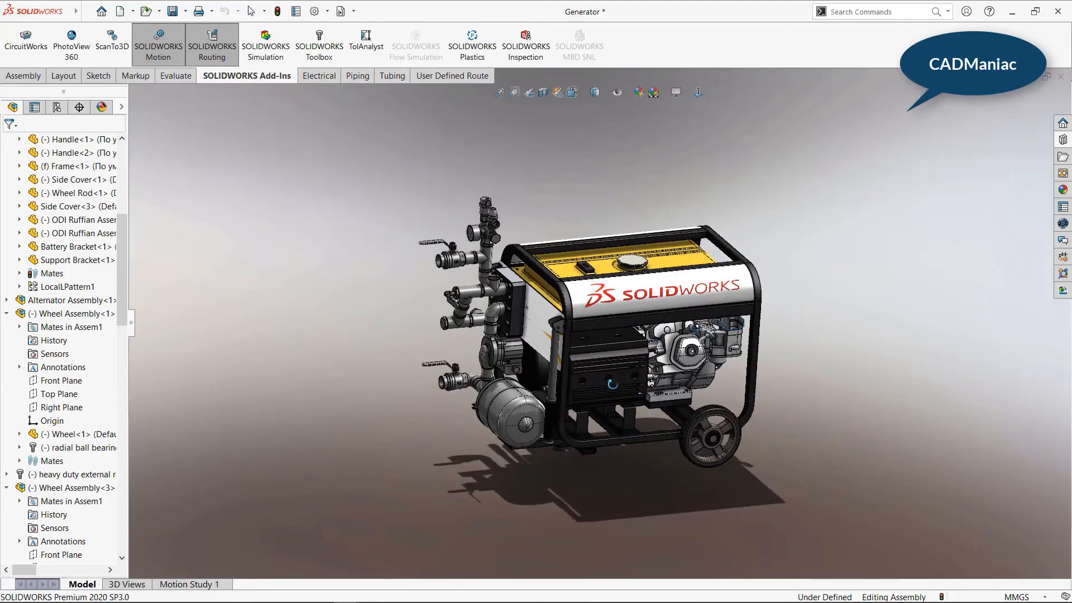